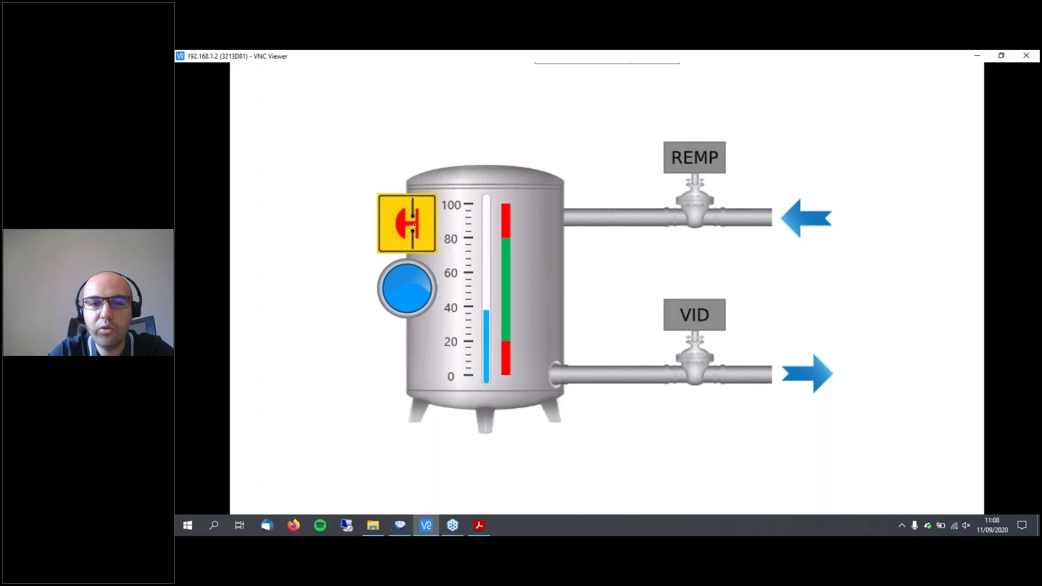
Test the tank simulation by filling it through the REMP valve, toggling the emergency stop and partly draining it through the VID valve.
left_click(414, 225)
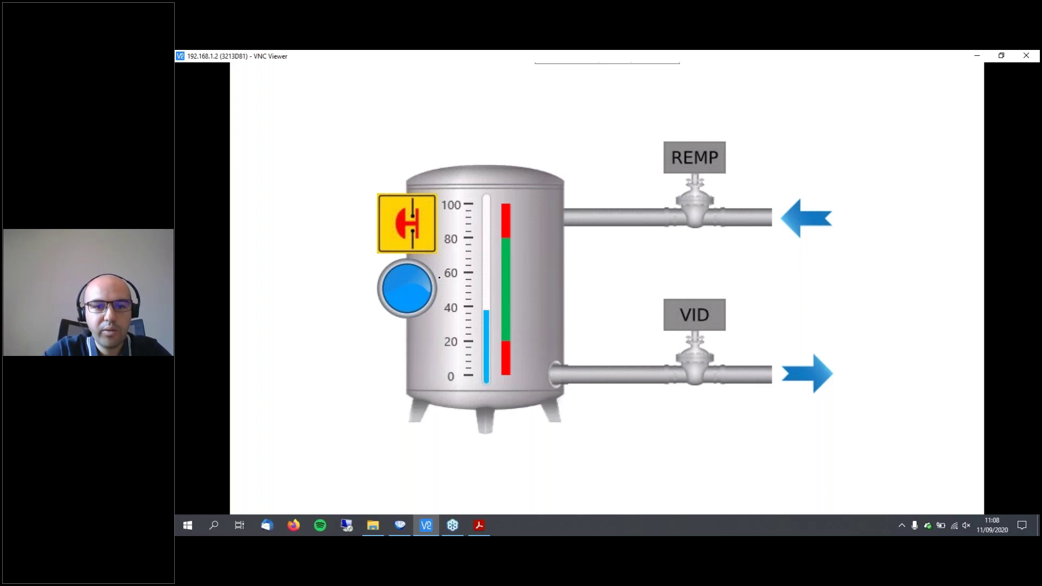
left_click(694, 213)
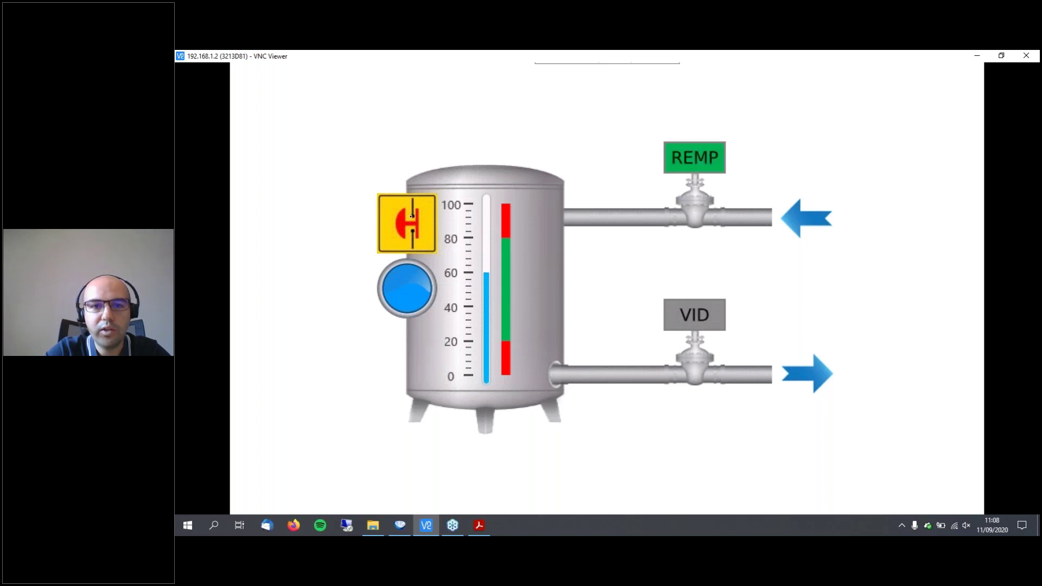
left_click(411, 216)
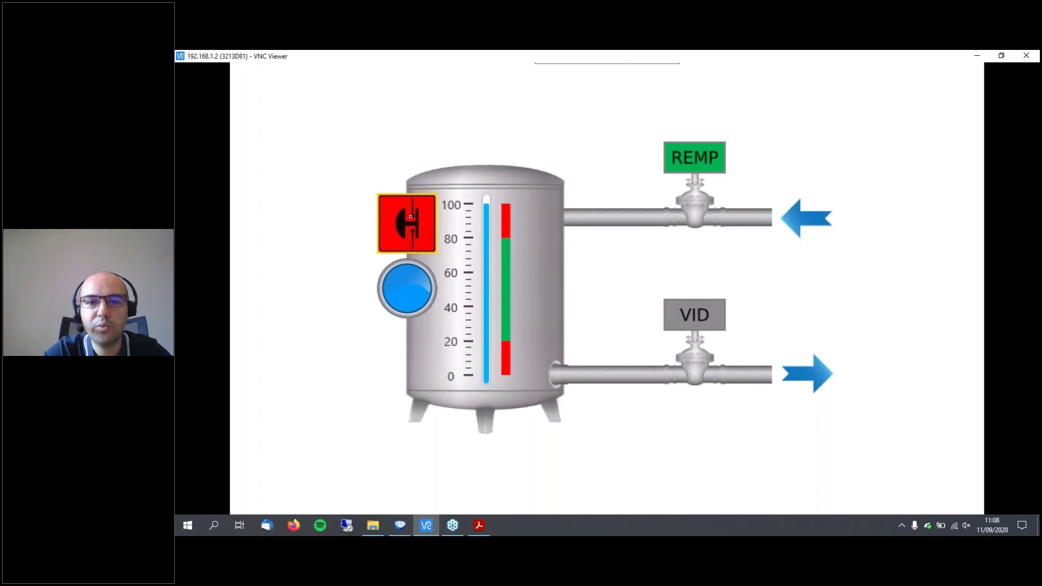
left_click(406, 227)
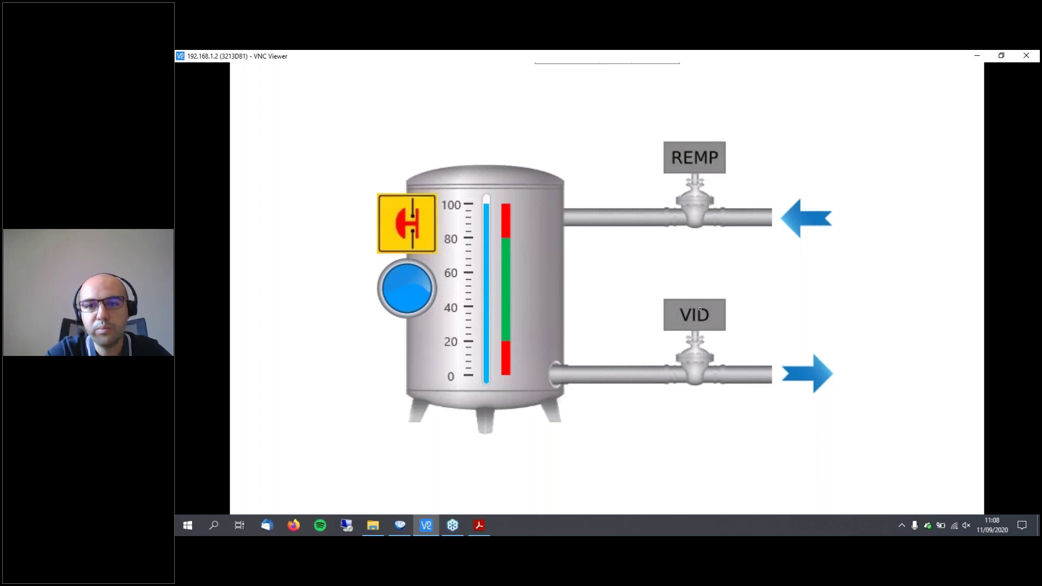
left_click(696, 368)
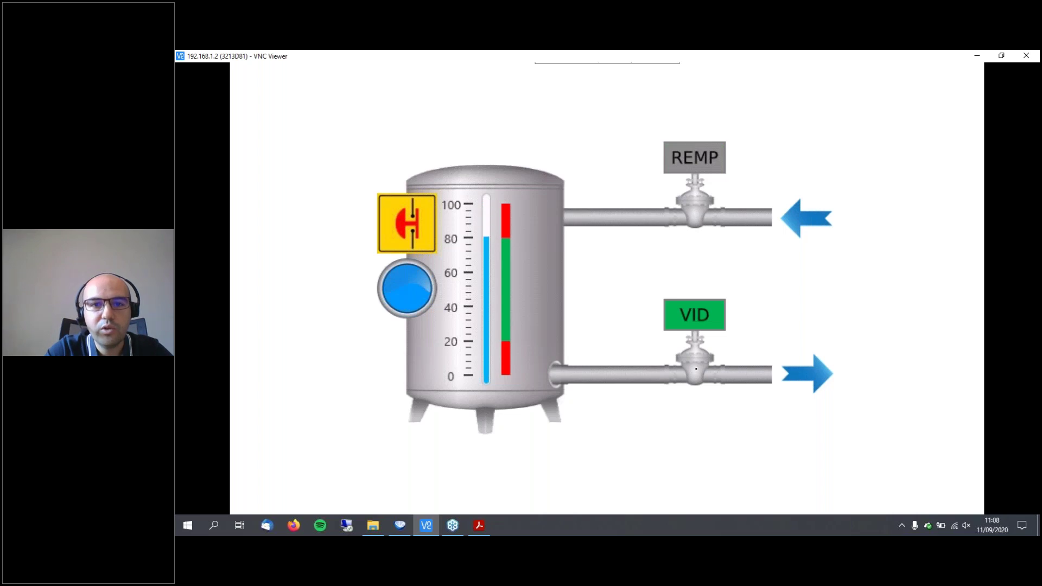
left_click(691, 355)
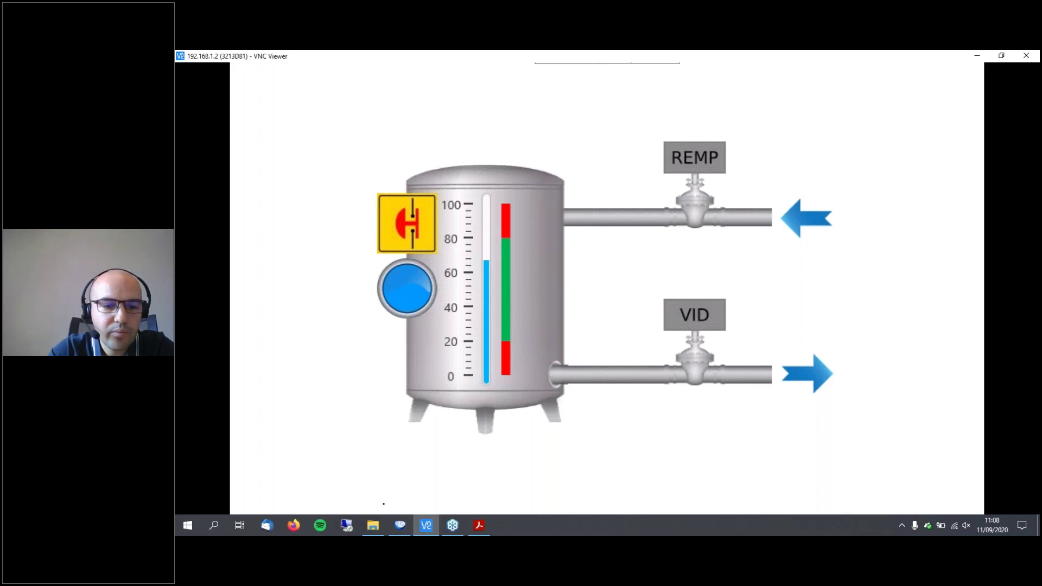
Switch to the UniLogic project and open the Startup HMI screen.
left_click(400, 525)
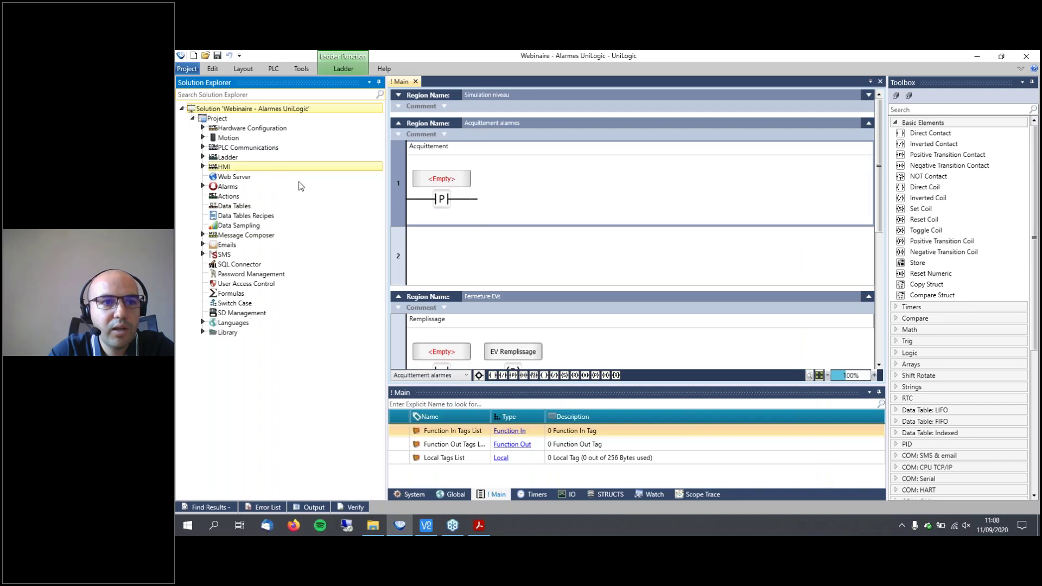
scroll(516, 251, "down", 3)
scroll(516, 250, "up", 3)
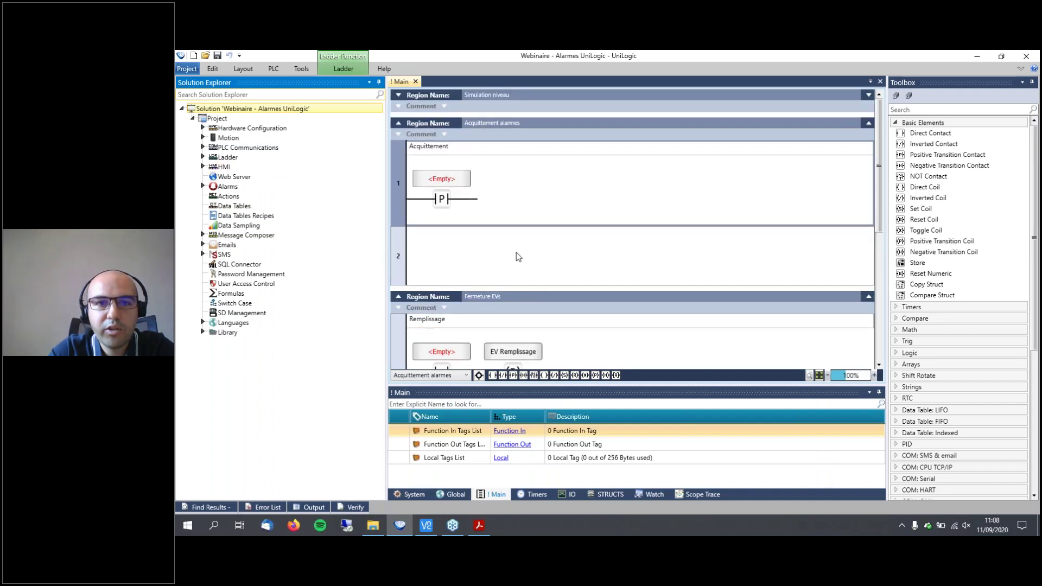
left_click(203, 167)
double_click(258, 187)
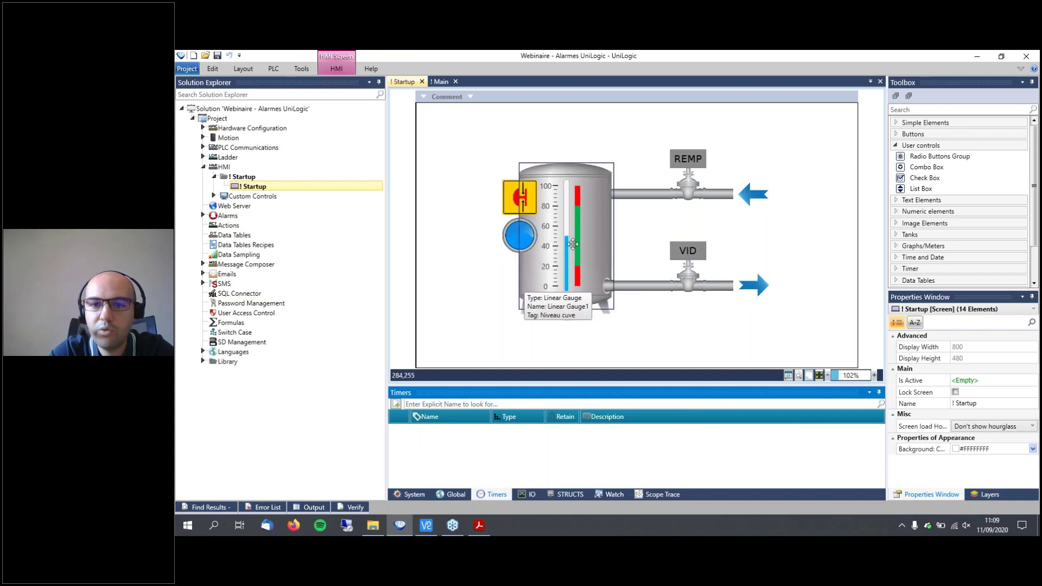
Expand the project's Critiques and Niveaux alarm groups and open the Alarms overview.
left_click(203, 171)
left_click(203, 168)
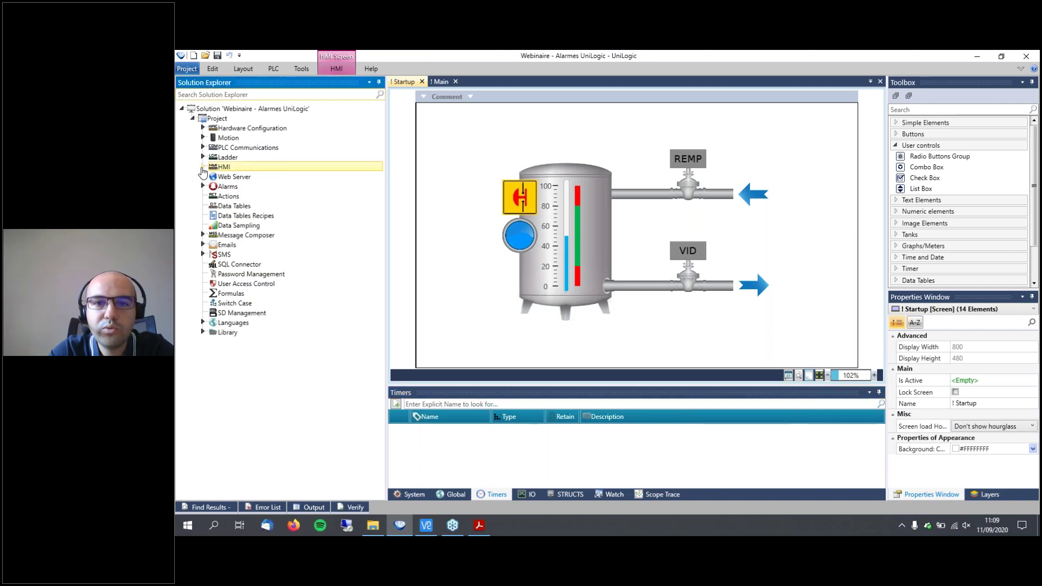
left_click(203, 187)
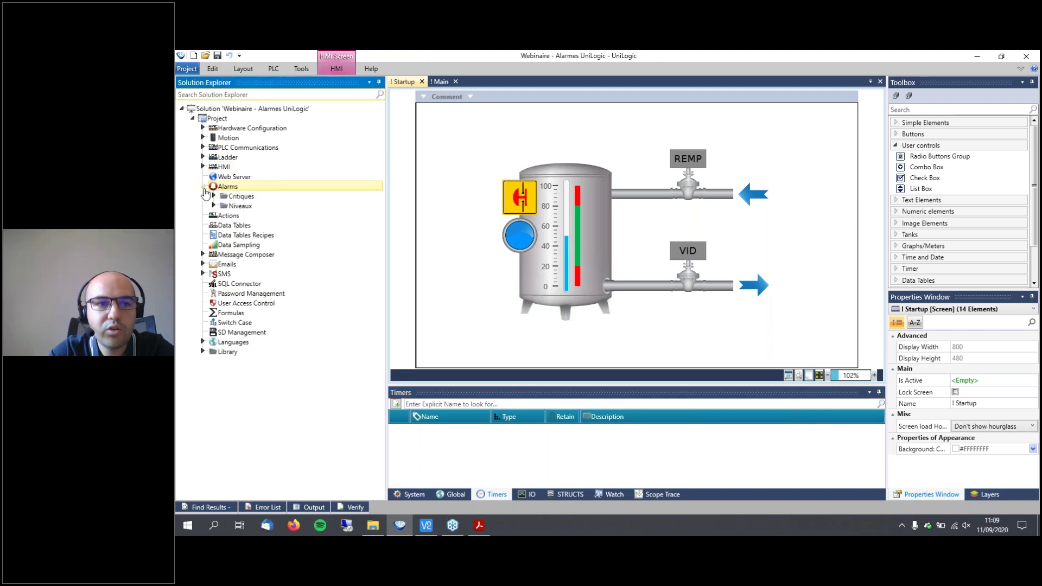
left_click(214, 195)
left_click(213, 225)
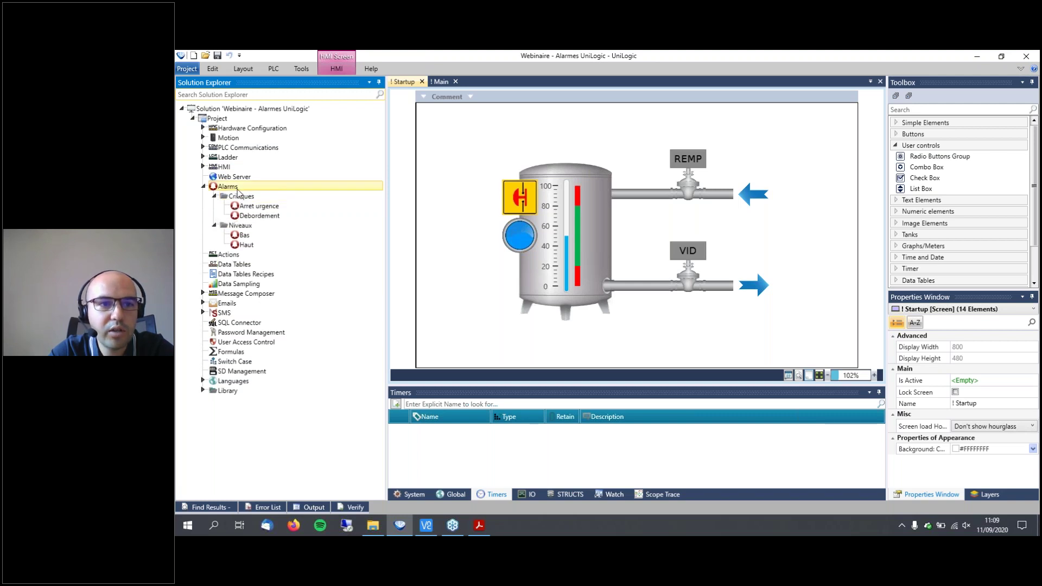
double_click(238, 189)
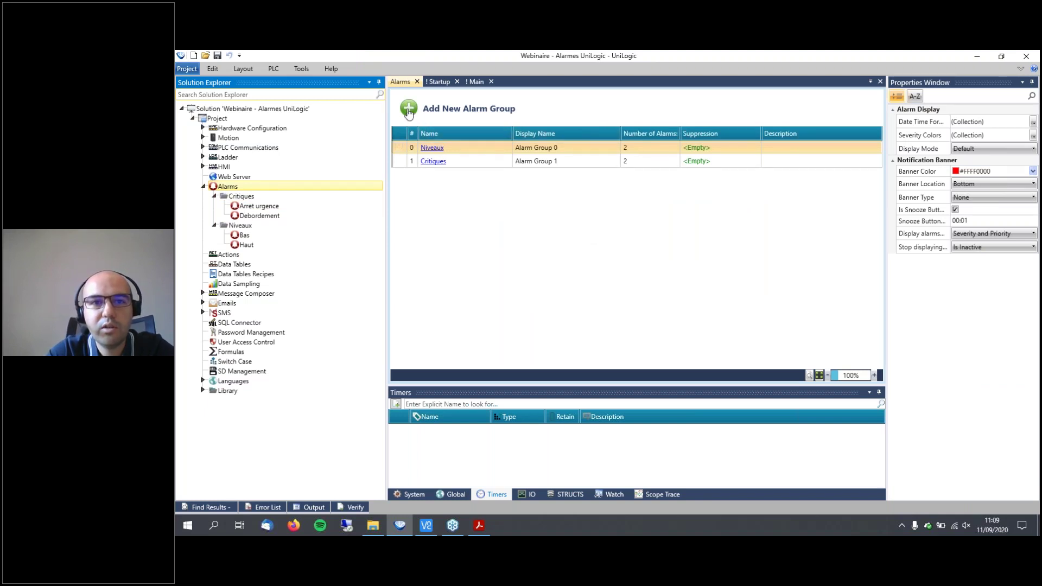
Add two new alarm groups and delete both of them again.
left_click(408, 111)
left_click(408, 112)
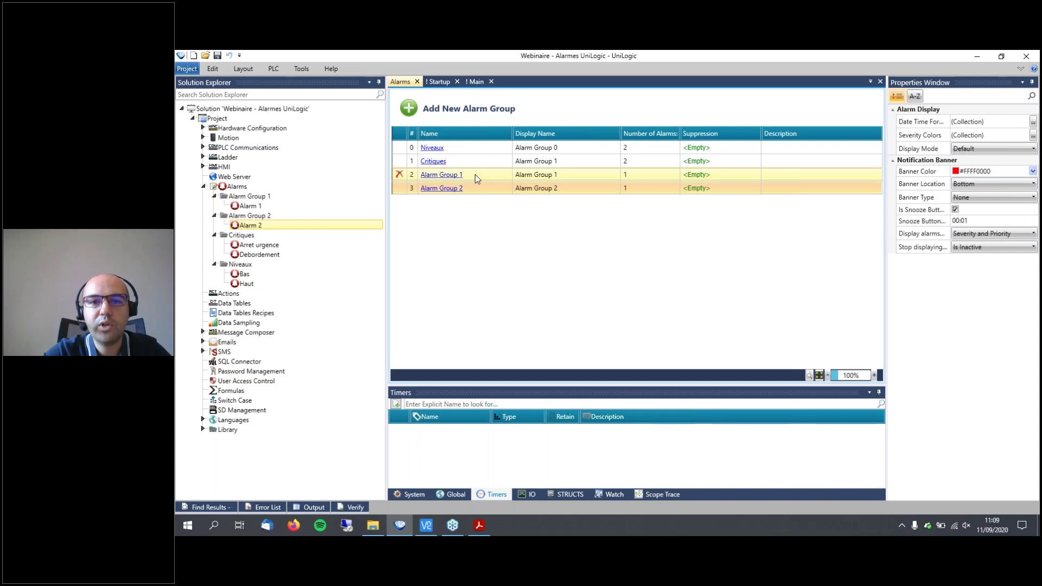
left_click(400, 174)
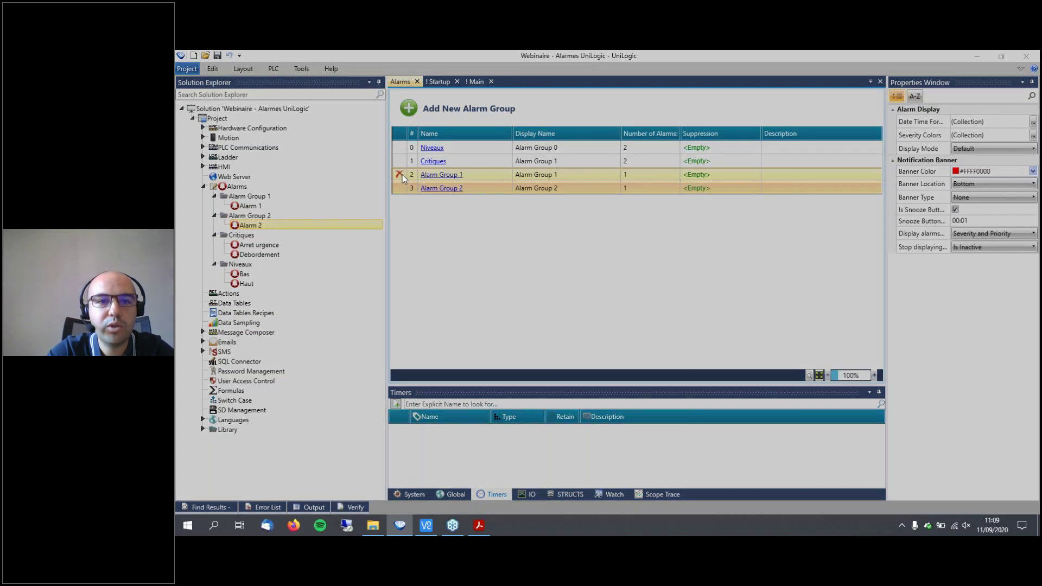
left_click(644, 308)
left_click(400, 175)
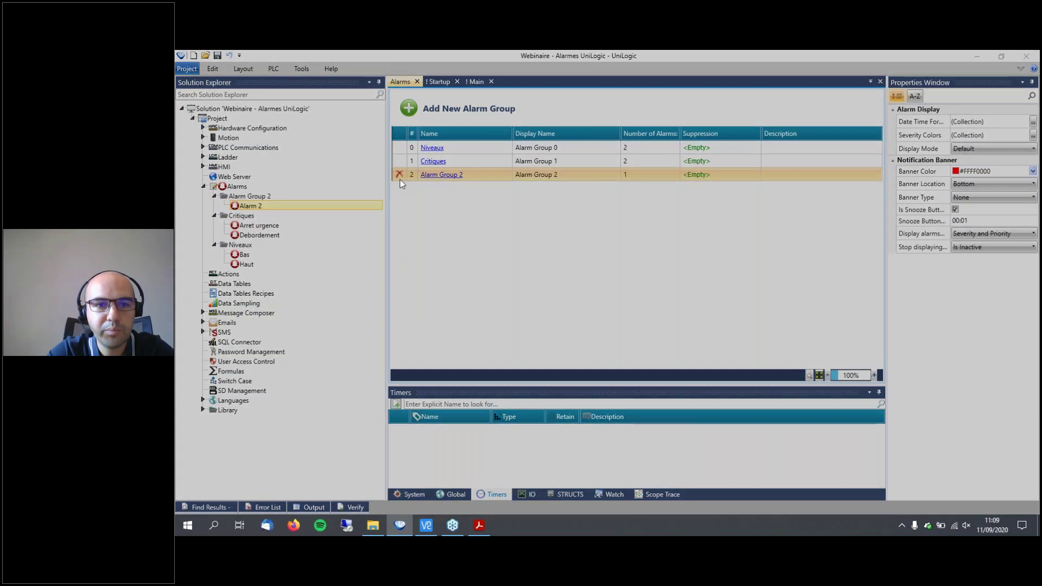
left_click(644, 307)
Open the Niveaux and Critiques alarm groups to review the alarms they contain.
left_click(241, 197)
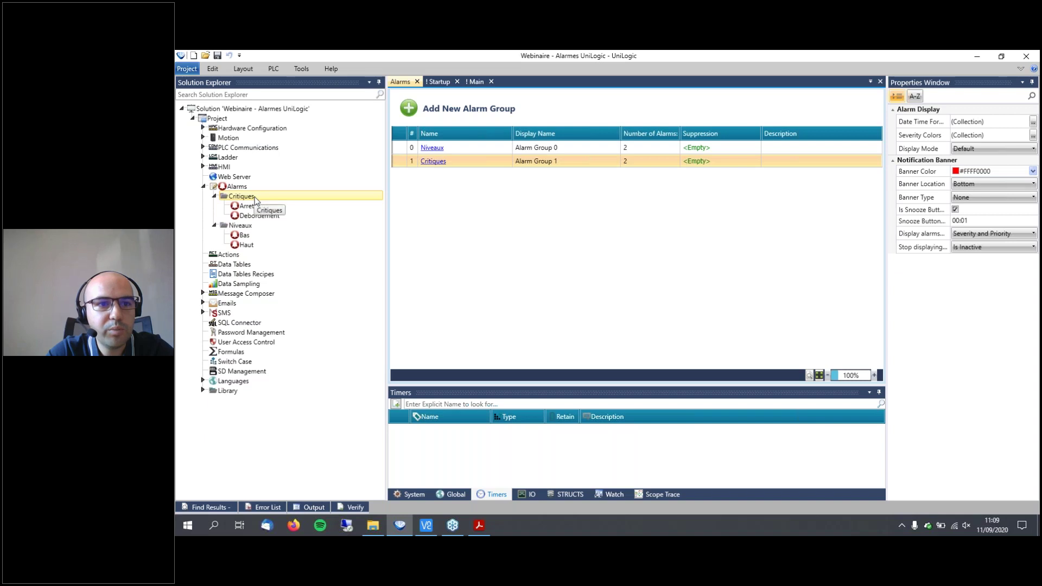
double_click(254, 226)
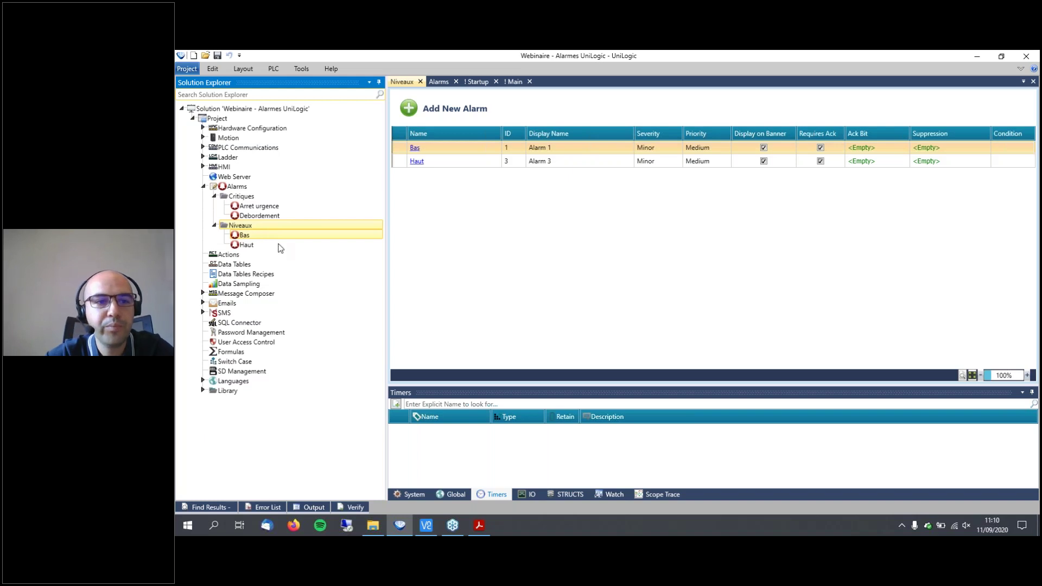
double_click(260, 198)
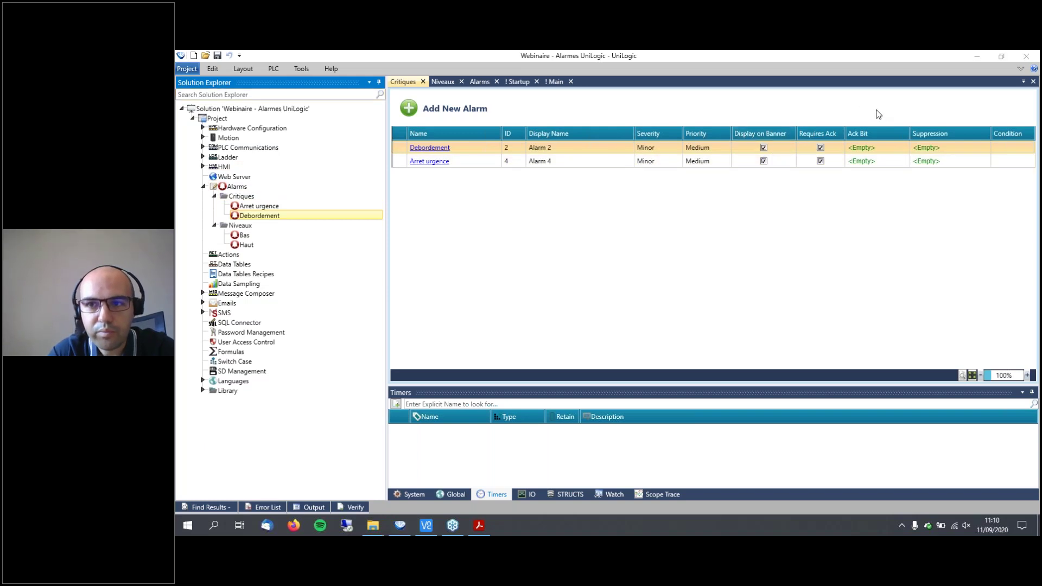
In the Alarms overview, set the display names of the two alarm groups to Niveaux and Critiques.
left_click(257, 188)
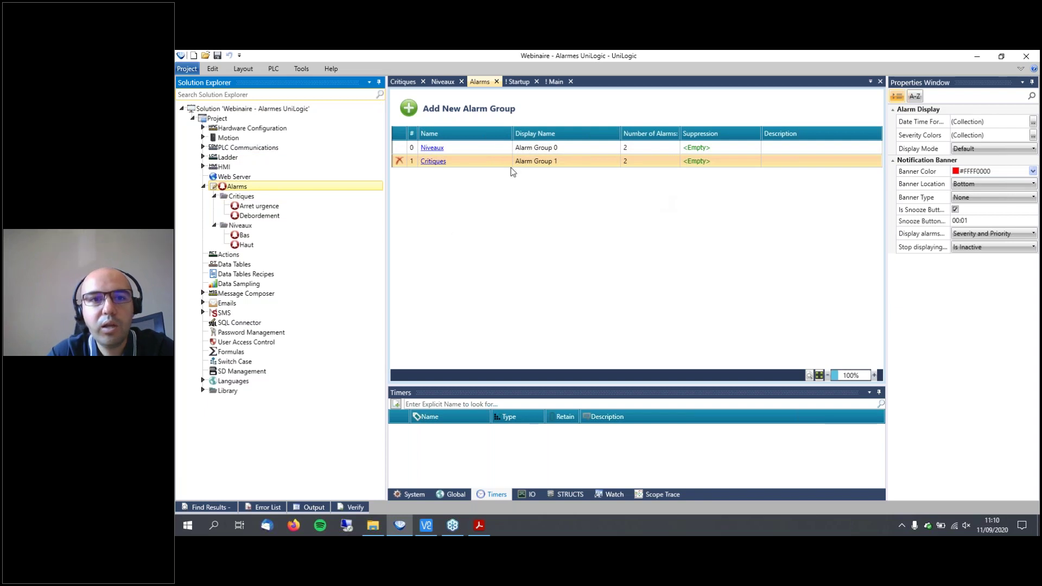
left_click(575, 148)
left_click(586, 149)
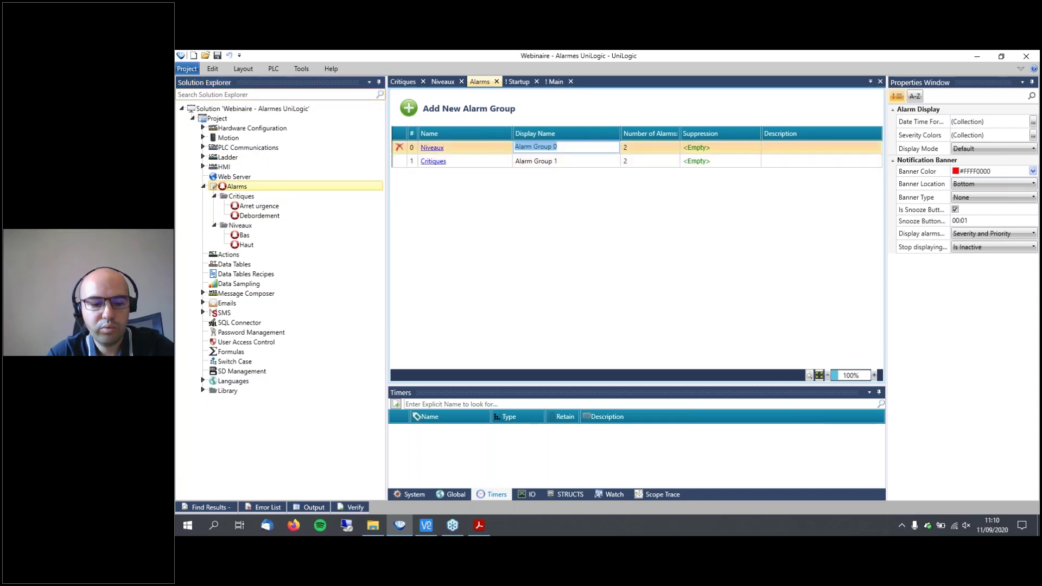
type("Niv")
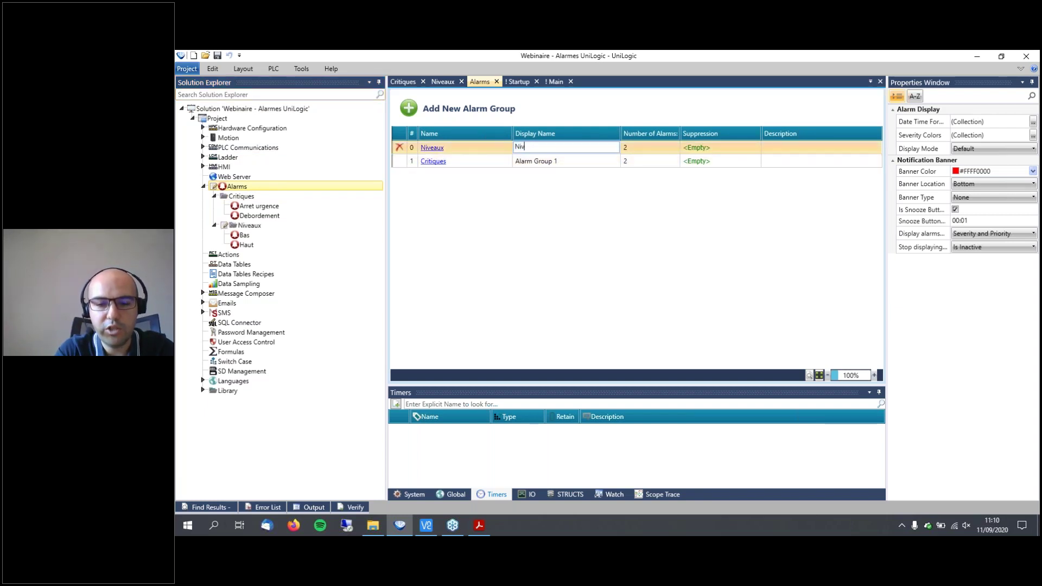
type("eaux")
left_click(566, 161)
type("Critiques")
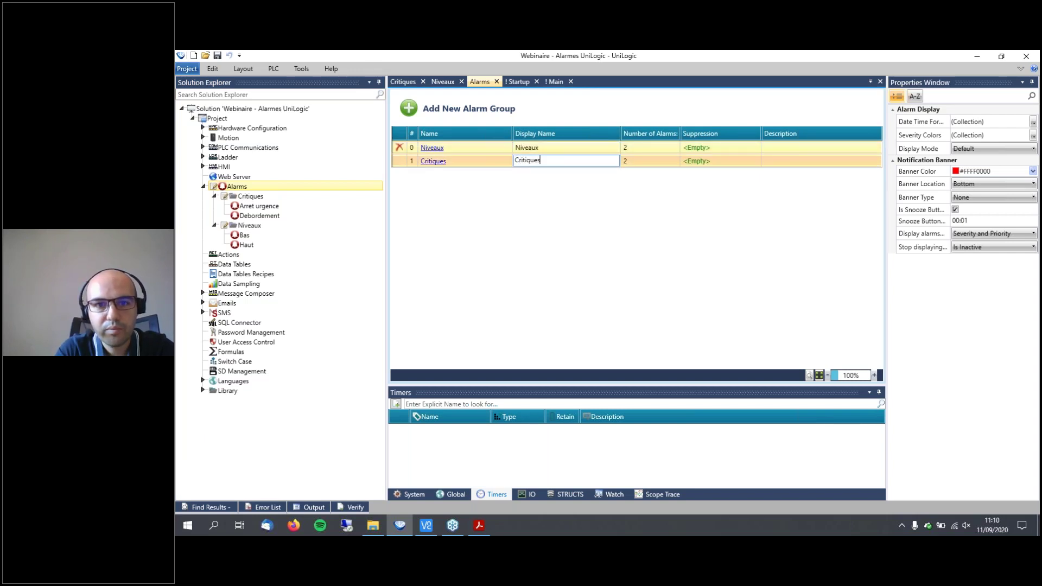
key("Return")
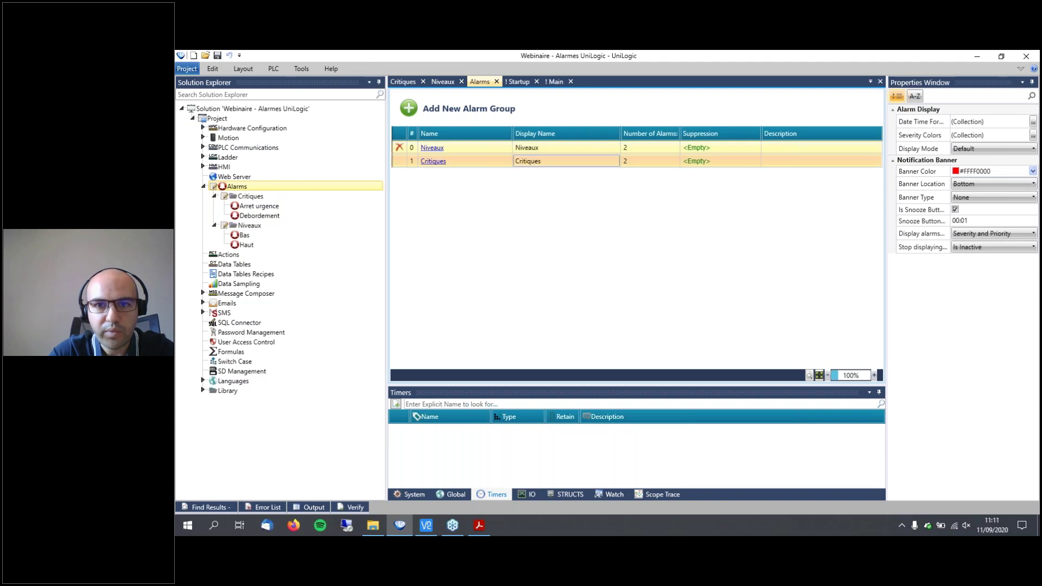
Examine the severity colors of the alarm display and close their settings.
left_click(721, 161)
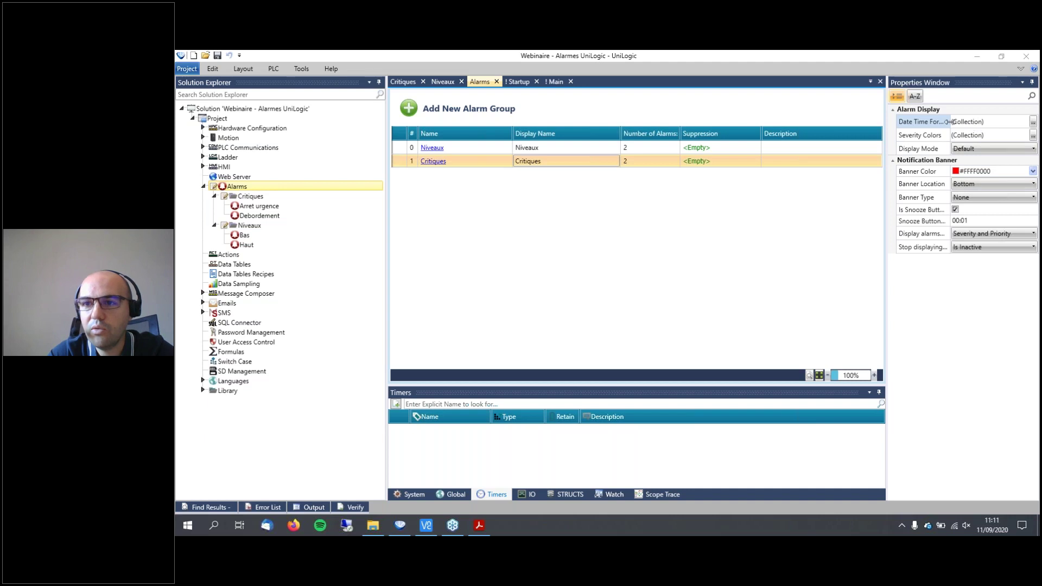
left_click(1033, 135)
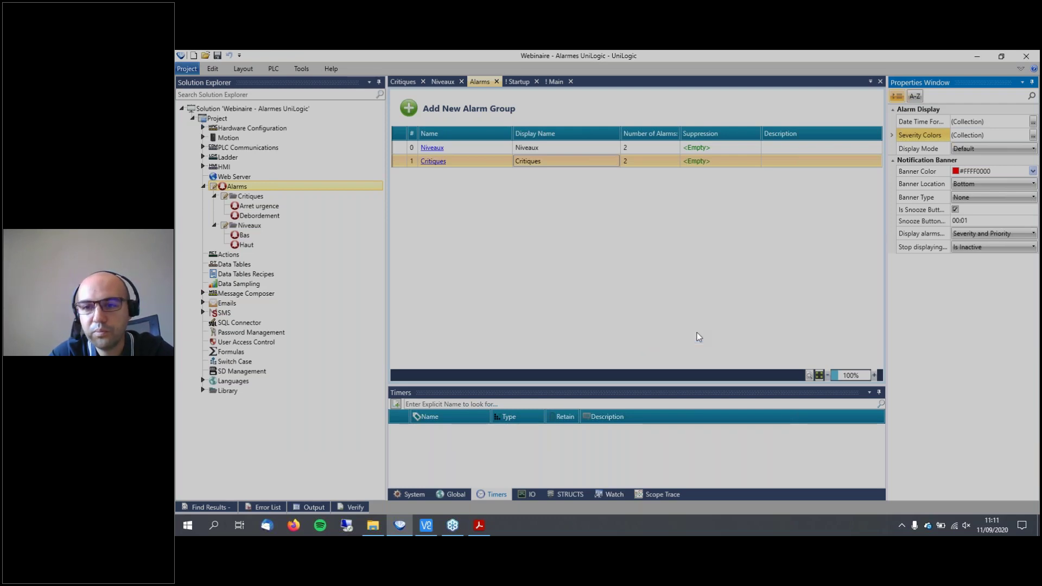
left_click(688, 329)
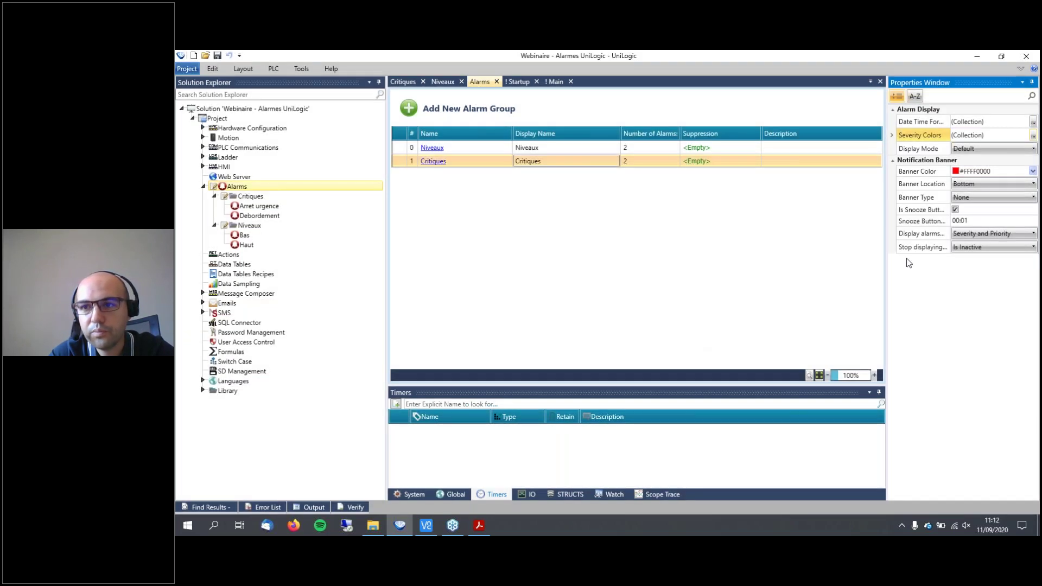
Set the alarm notification banner type to Large and preview the banner on the Startup HMI screen.
left_click(974, 199)
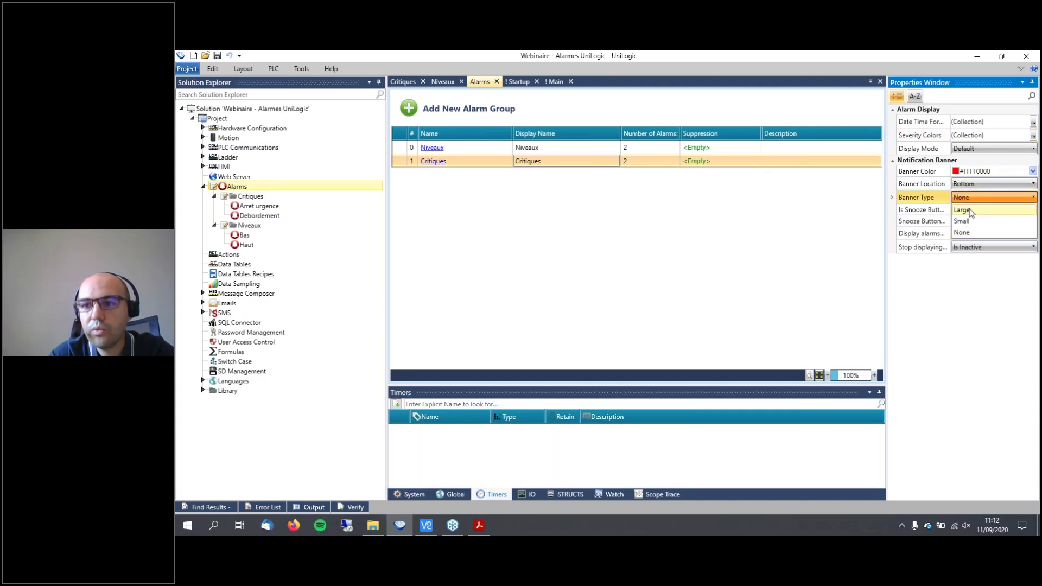
left_click(971, 212)
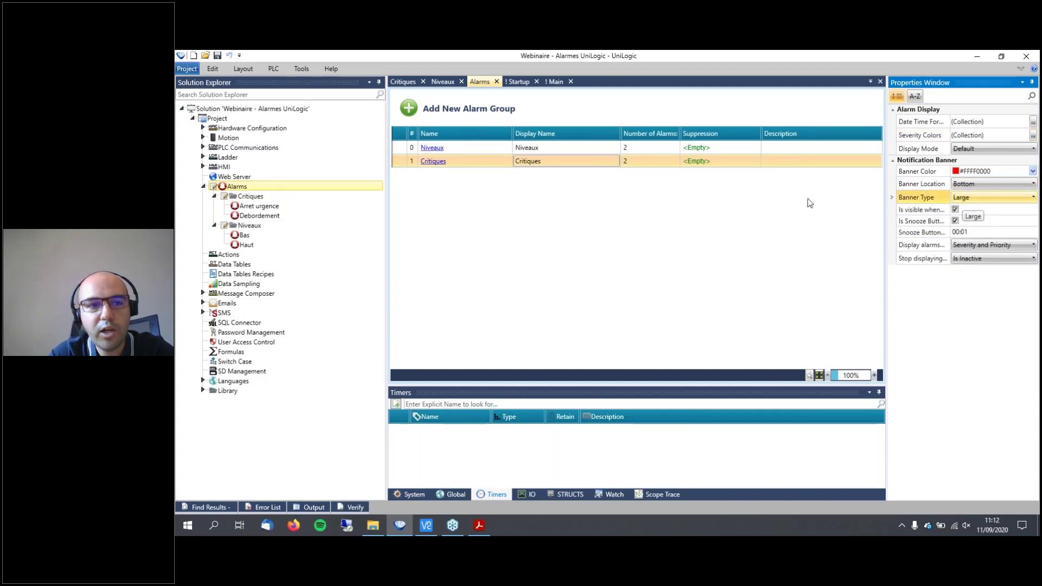
left_click(204, 167)
double_click(263, 186)
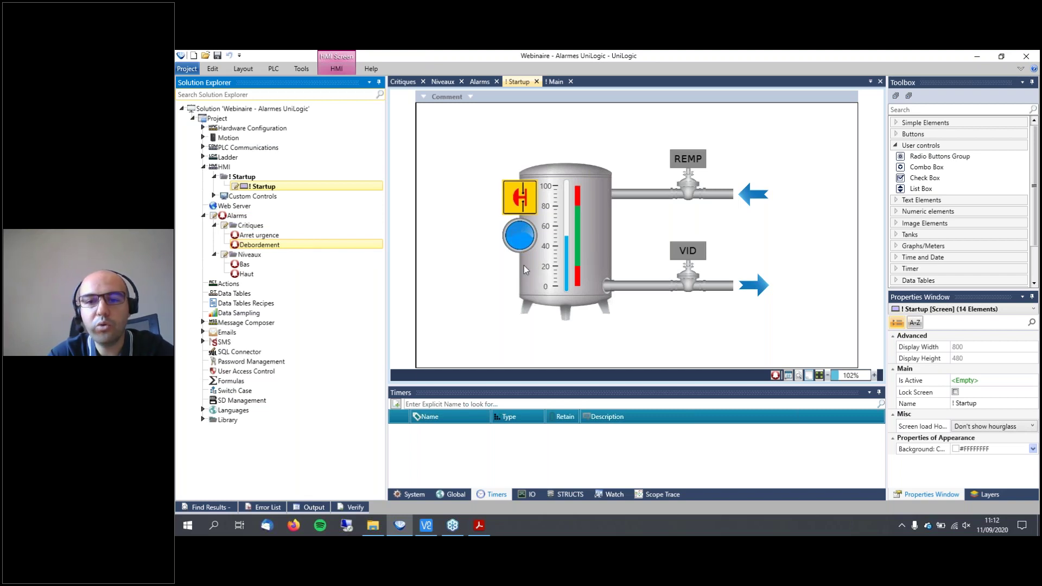
left_click(775, 375)
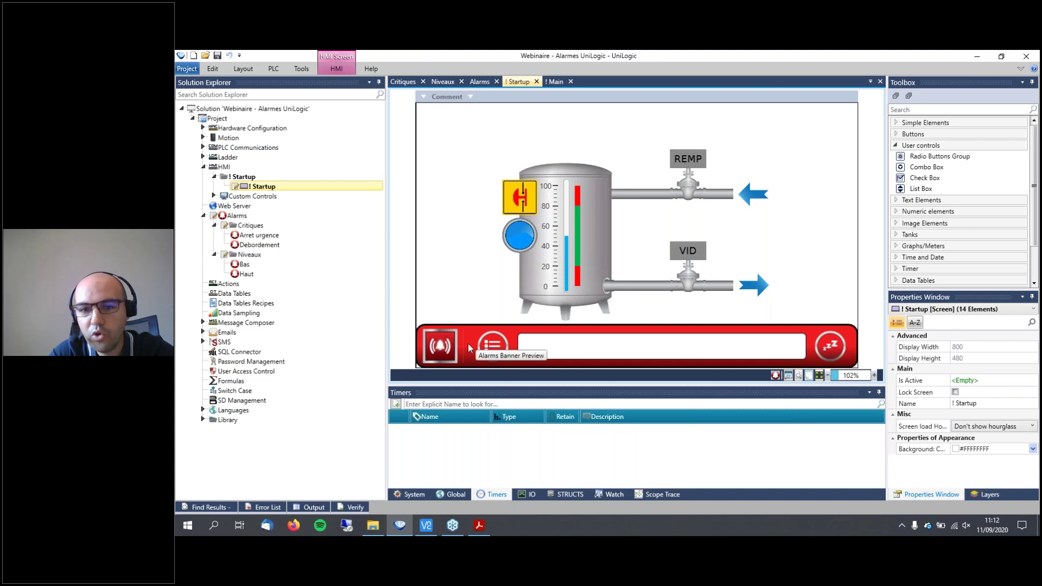
left_click(774, 375)
left_click(775, 376)
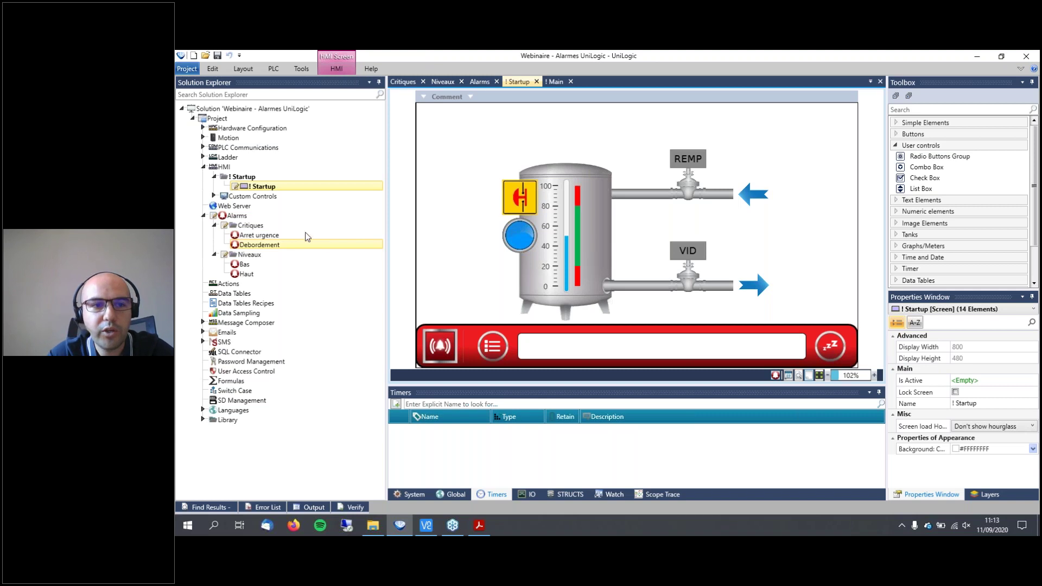
Return to the Alarms overview and set the notification banner type to Small.
double_click(272, 218)
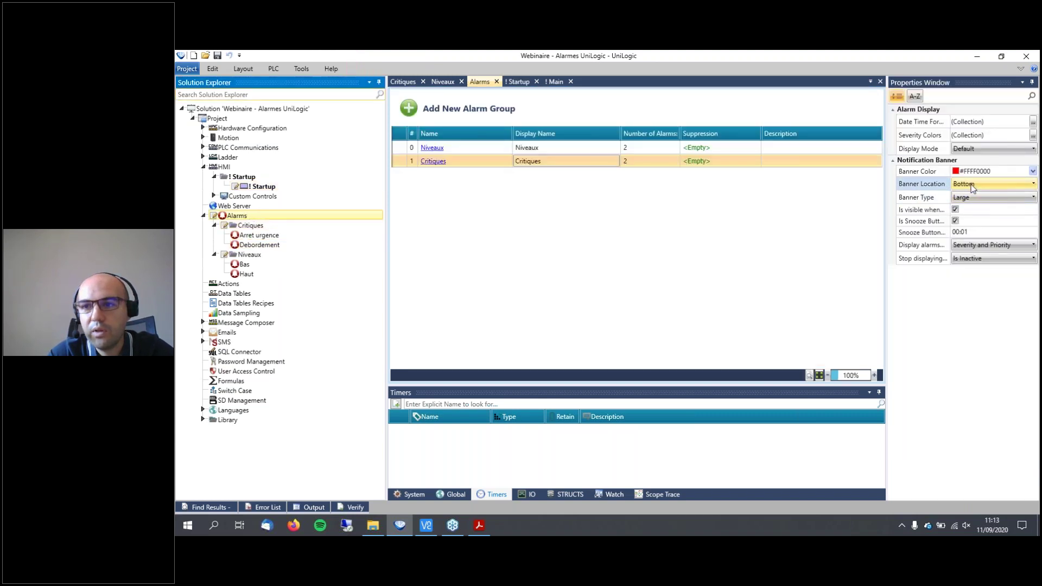
left_click(971, 198)
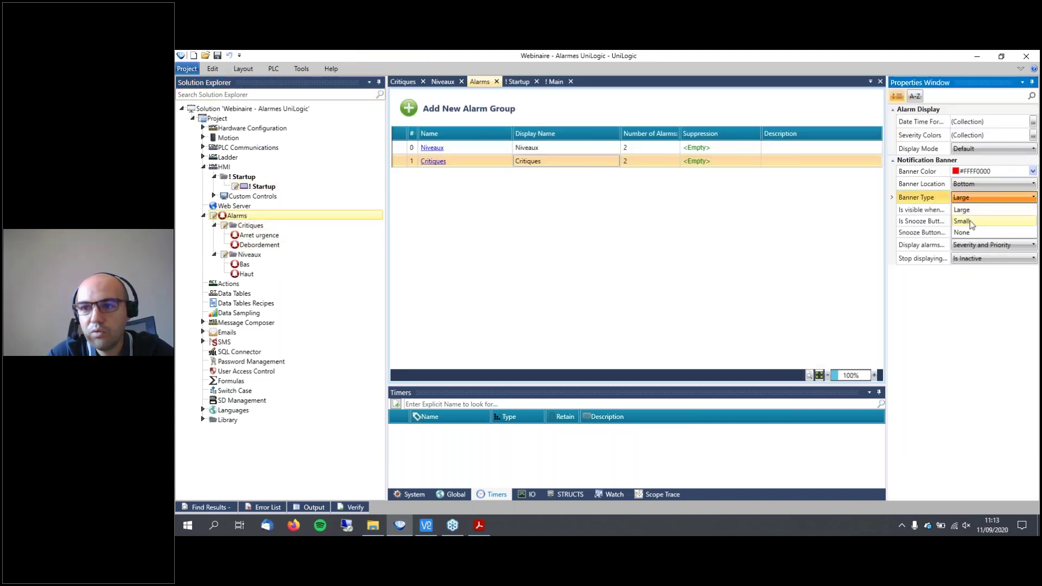
left_click(969, 220)
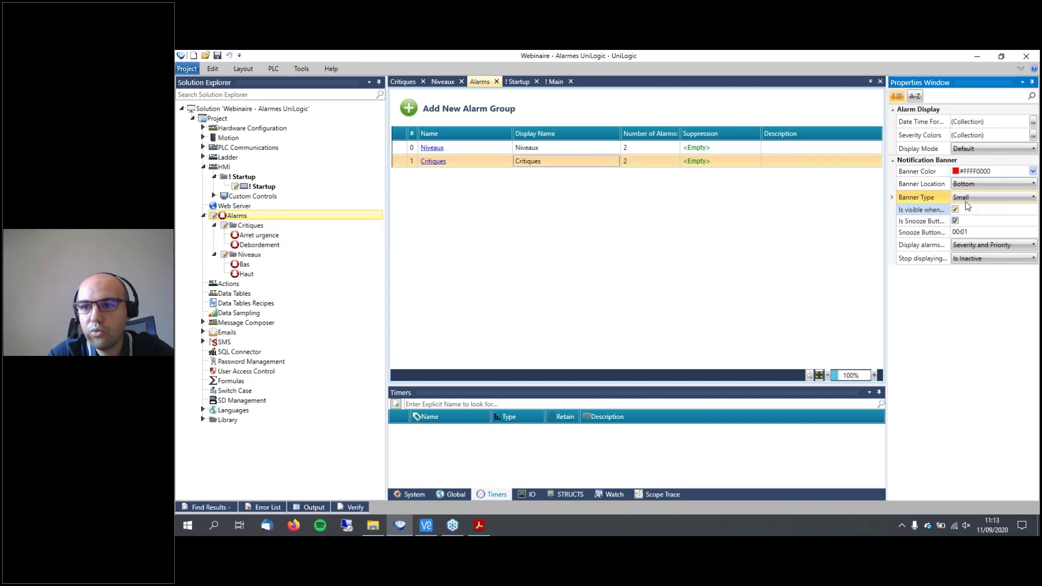
Preview the small banner on the Startup screen, set its location to Top in the Alarms overview, and preview it again.
double_click(271, 188)
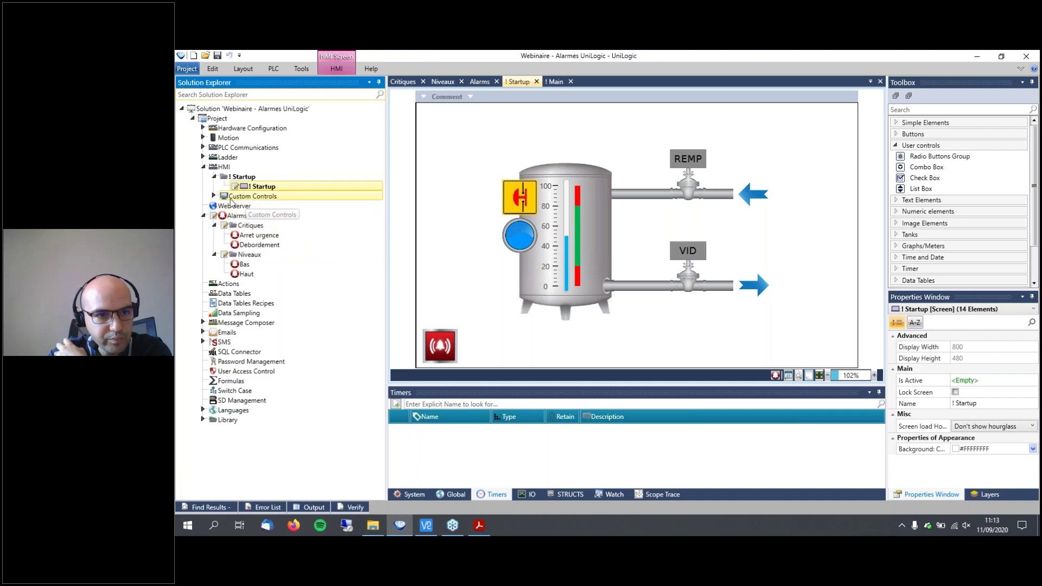
double_click(267, 217)
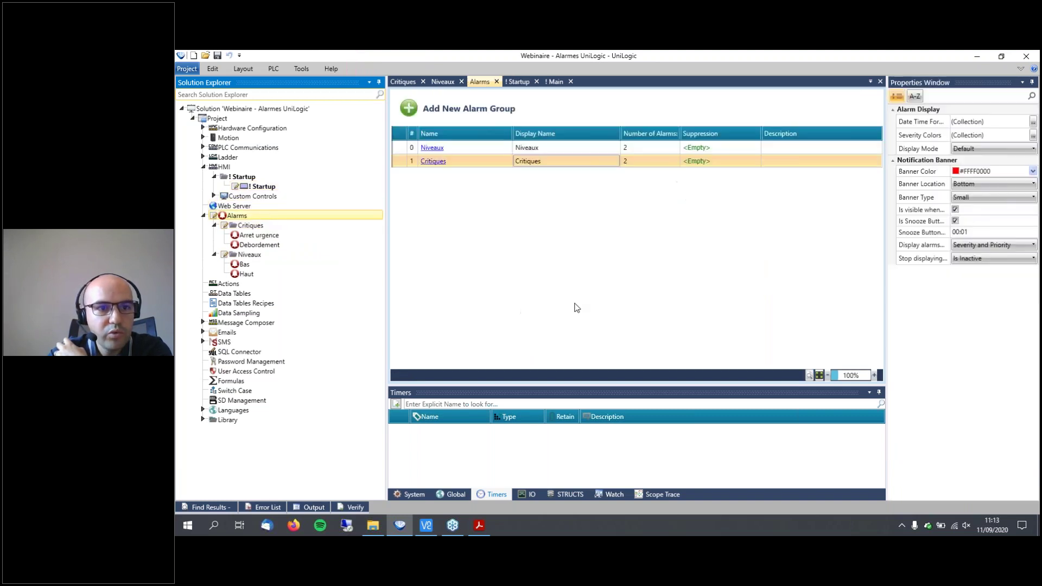
left_click(993, 184)
left_click(1033, 184)
left_click(966, 196)
double_click(293, 186)
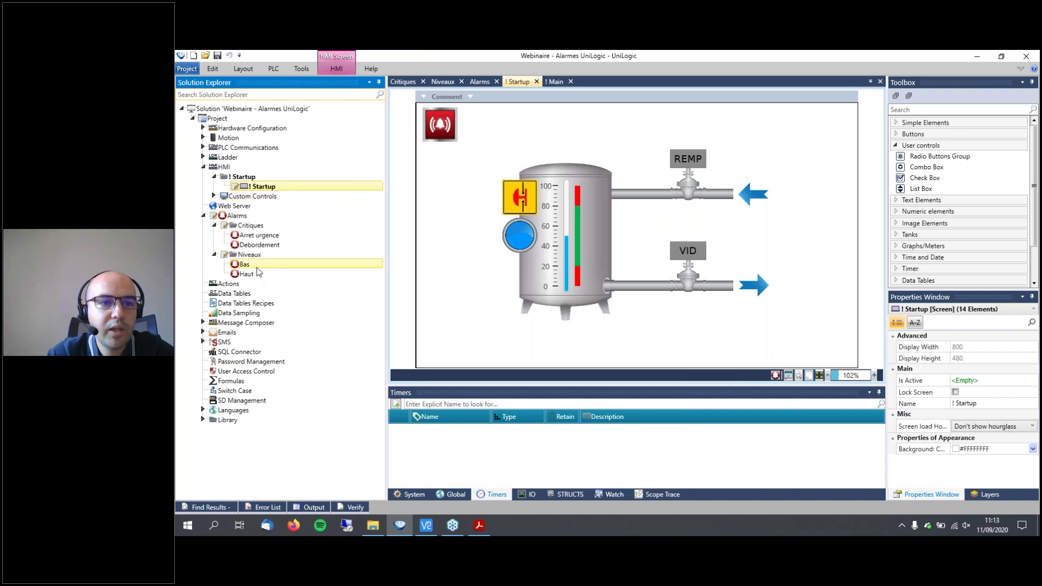
Return to the Alarms overview and set the notification banner type to None.
double_click(250, 215)
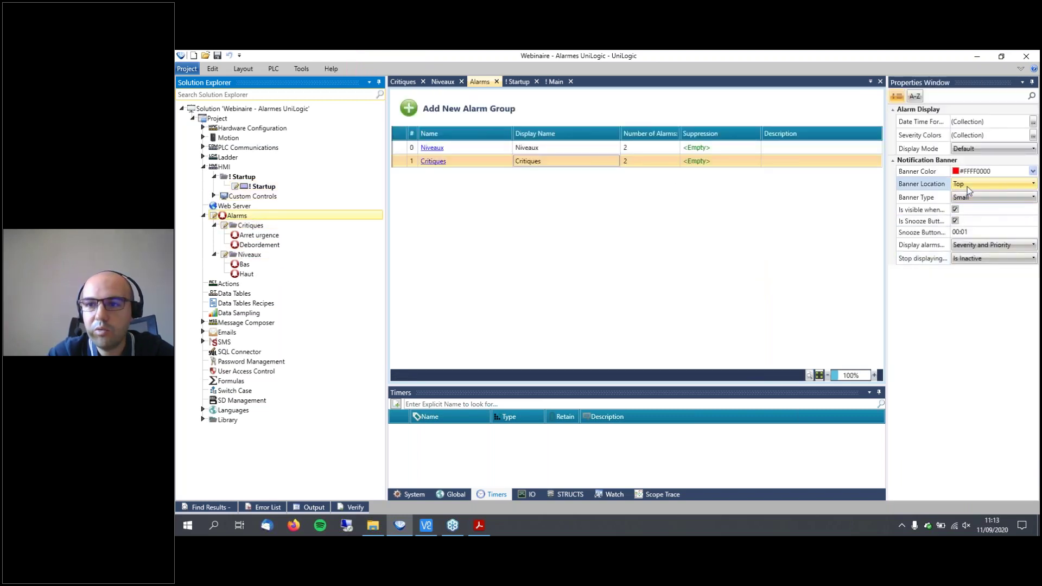
left_click(967, 184)
left_click(966, 196)
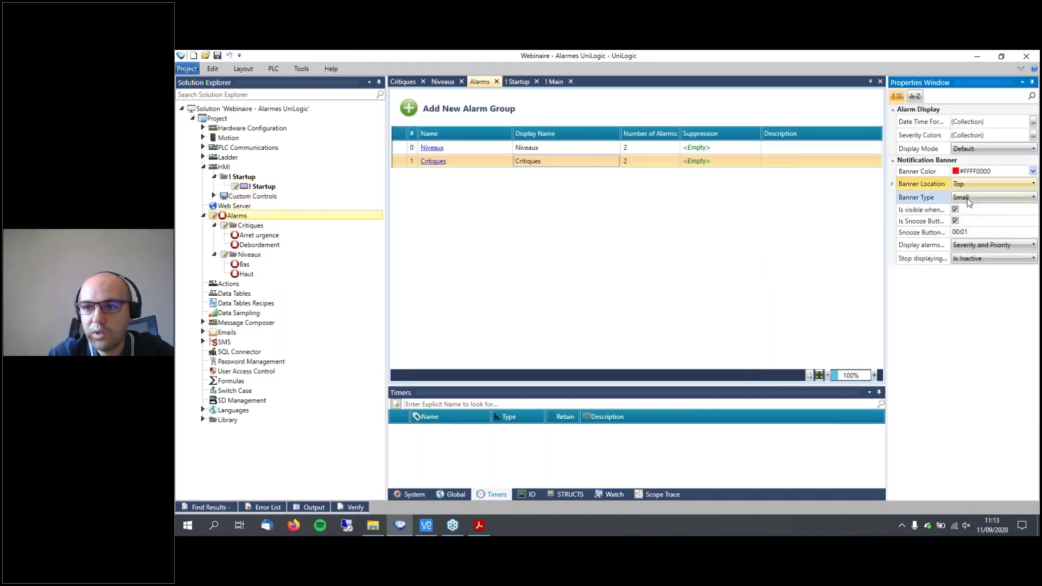
left_click(992, 197)
left_click(963, 235)
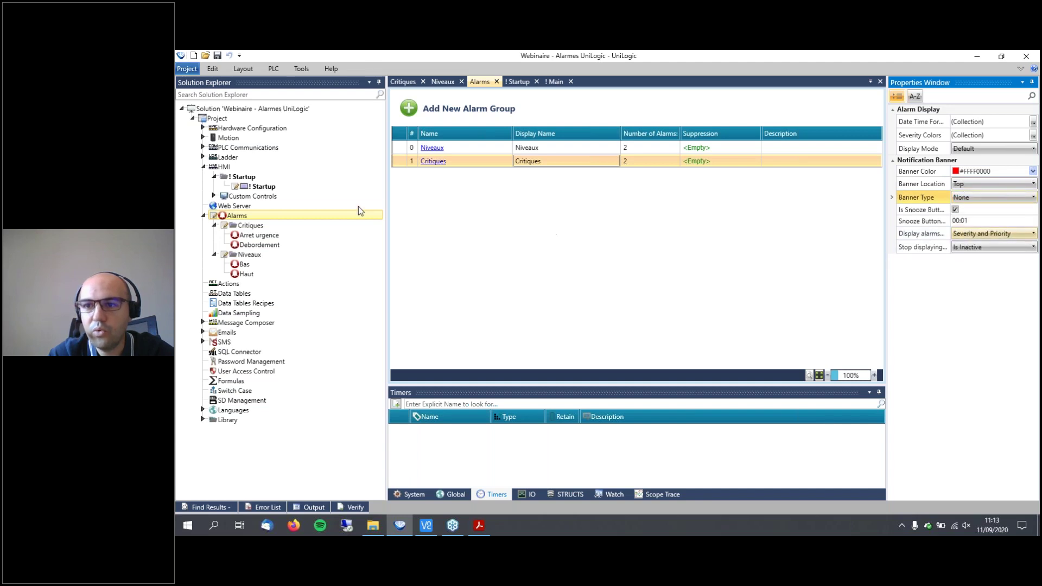
Check the Startup screen without a banner and open the BP Alarmes custom control to examine its design.
double_click(266, 186)
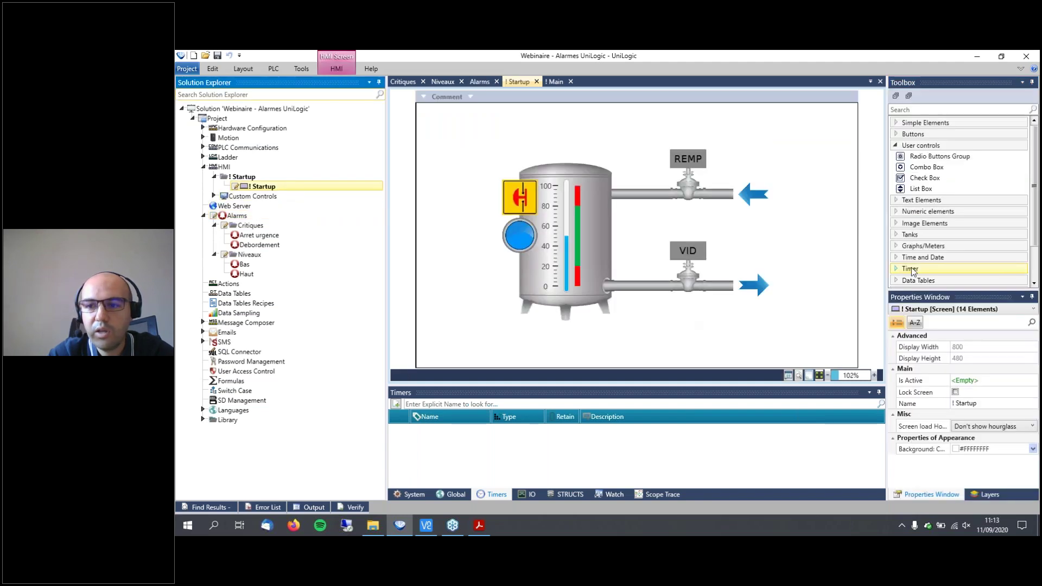
scroll(915, 258, "down", 2)
left_click(253, 196)
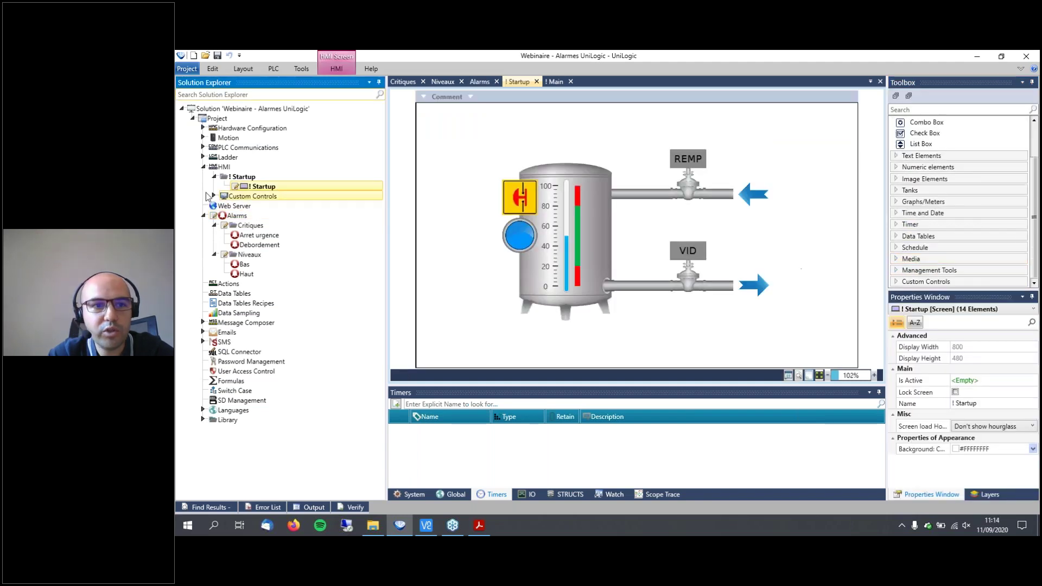
left_click(214, 196)
left_click(255, 206)
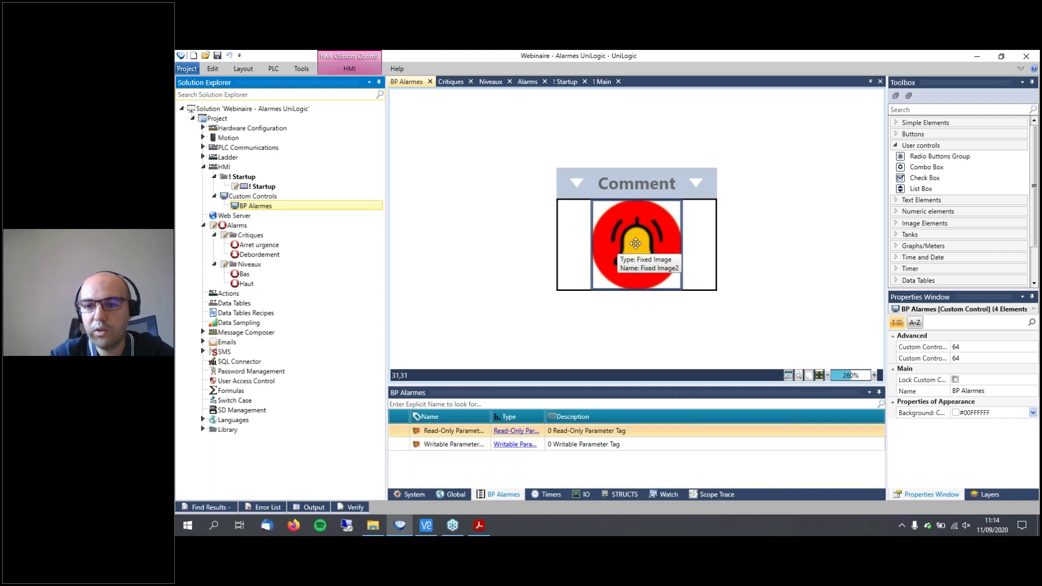
Place the BP Alarmes custom control in the lower-right corner of the Startup HMI screen.
left_click(308, 186)
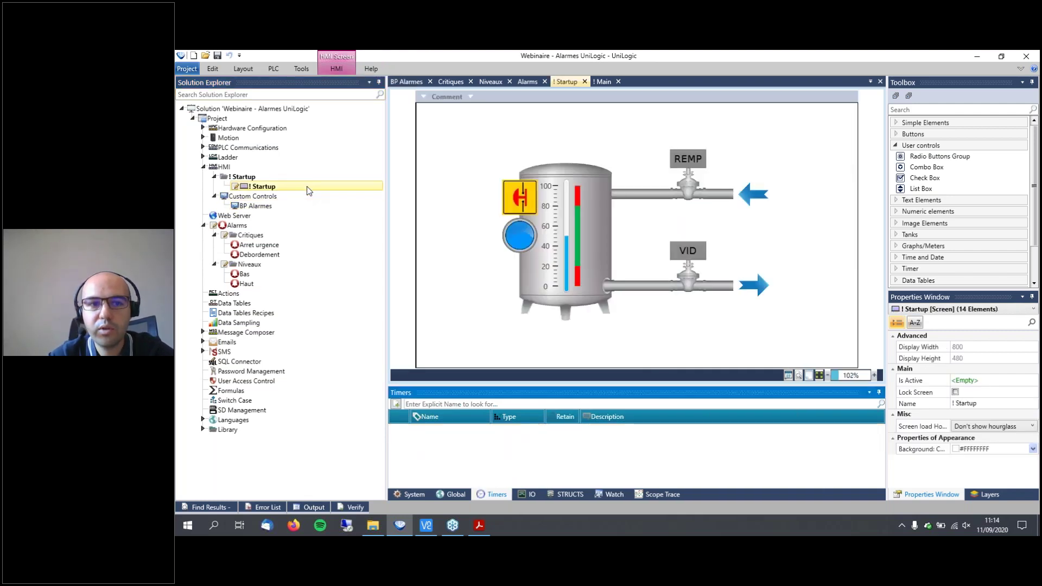
scroll(933, 228, "down", 3)
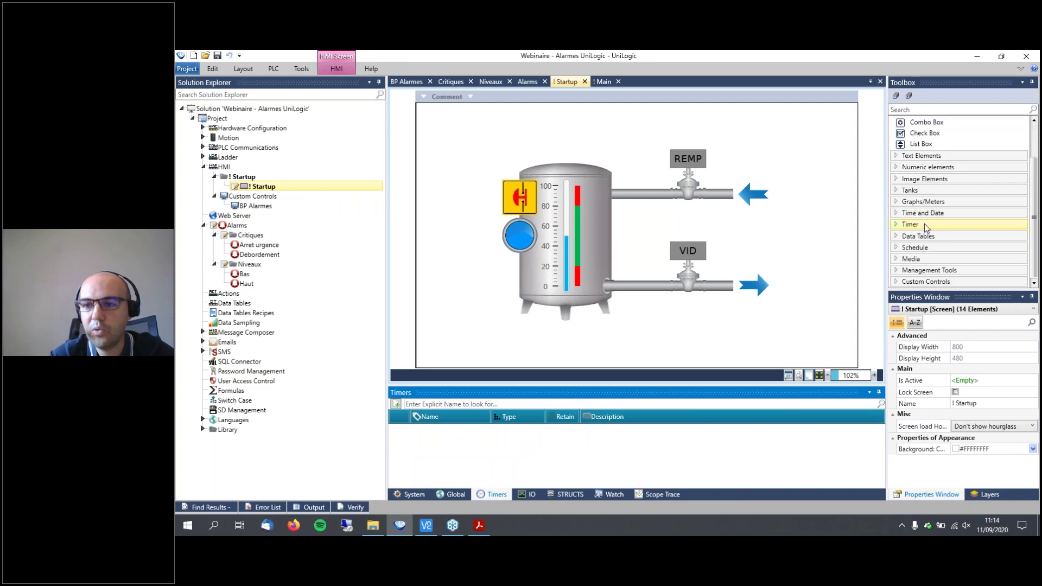
left_click(912, 281)
left_click_drag(912, 281, 832, 347)
left_click(758, 351)
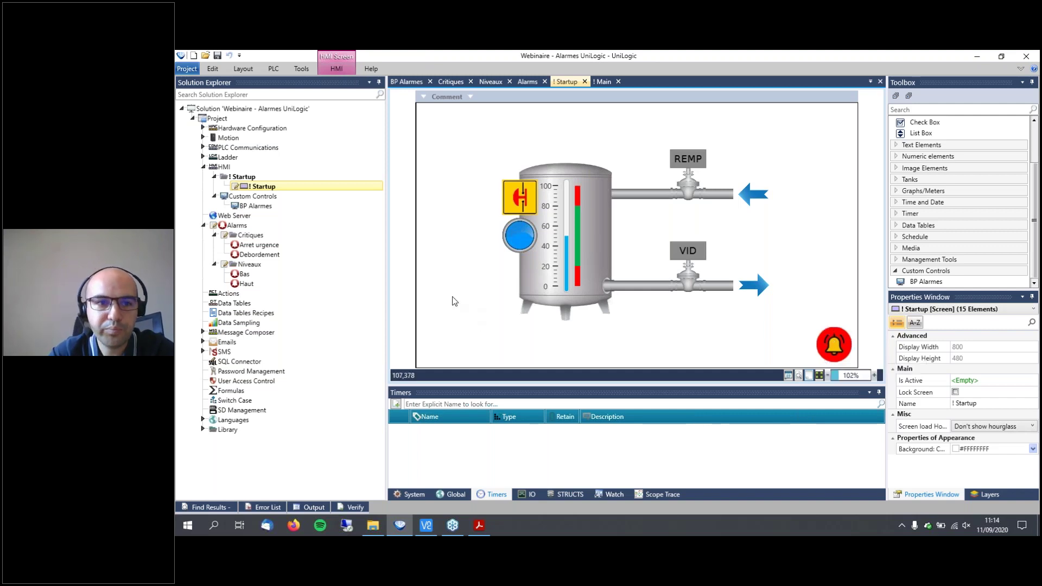
In the Niveaux alarm group, set the display names of Bas to Niveau bas cuve and Haut to Niveau haut cuve.
double_click(326, 225)
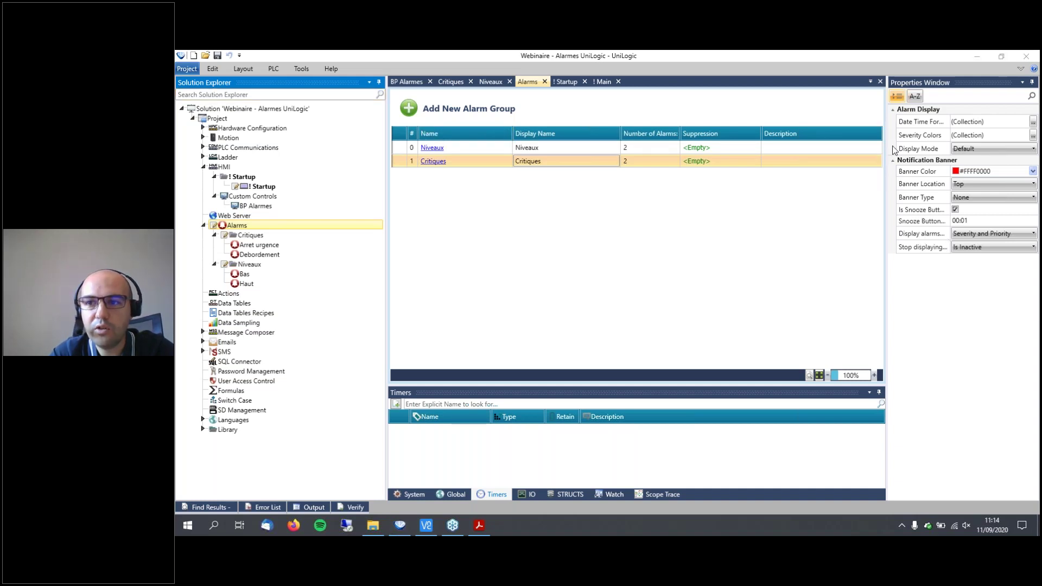
left_click(432, 148)
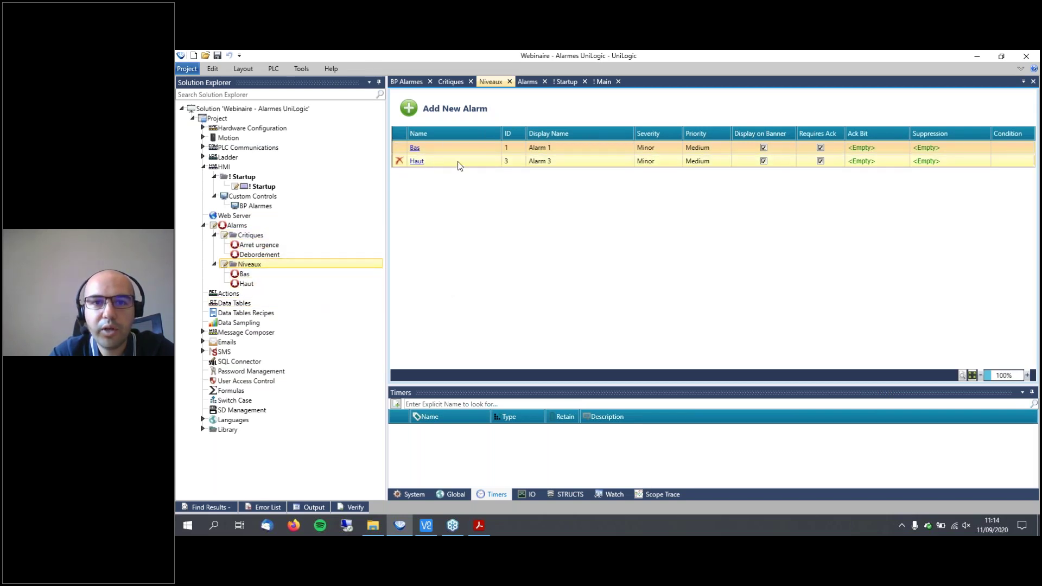
left_click(551, 148)
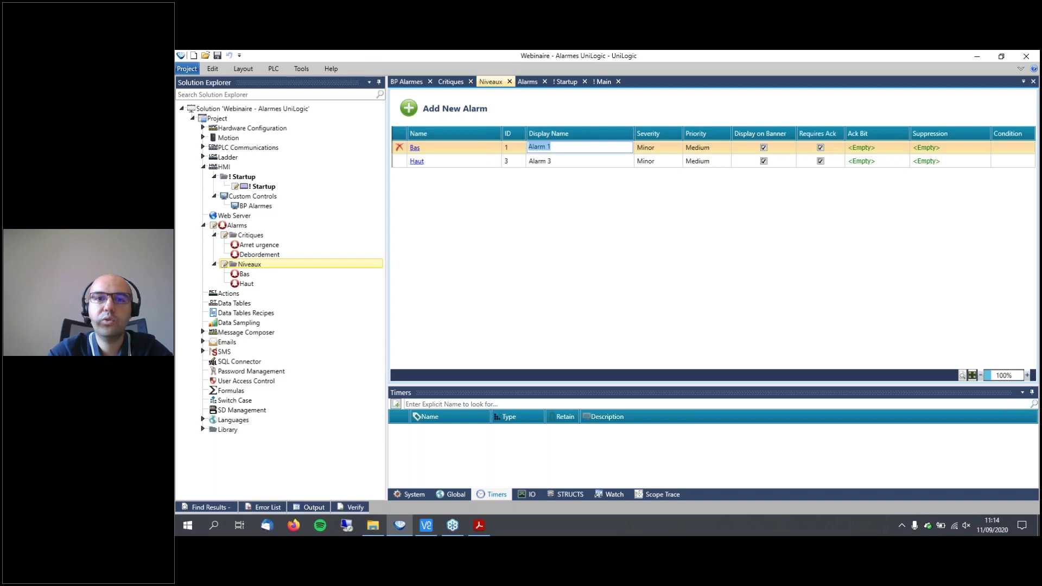
type("N")
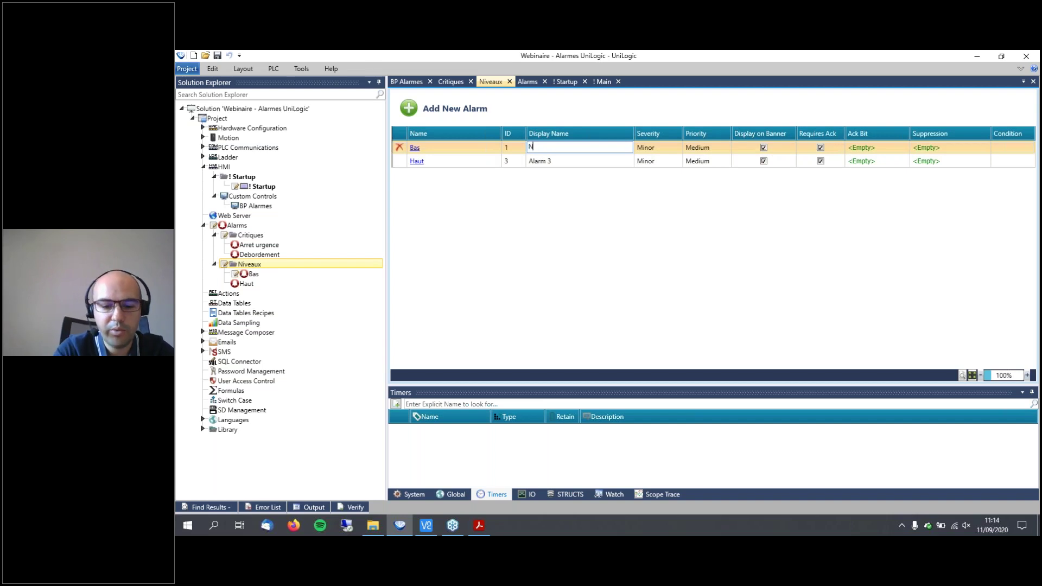
type("iveau bas cuve")
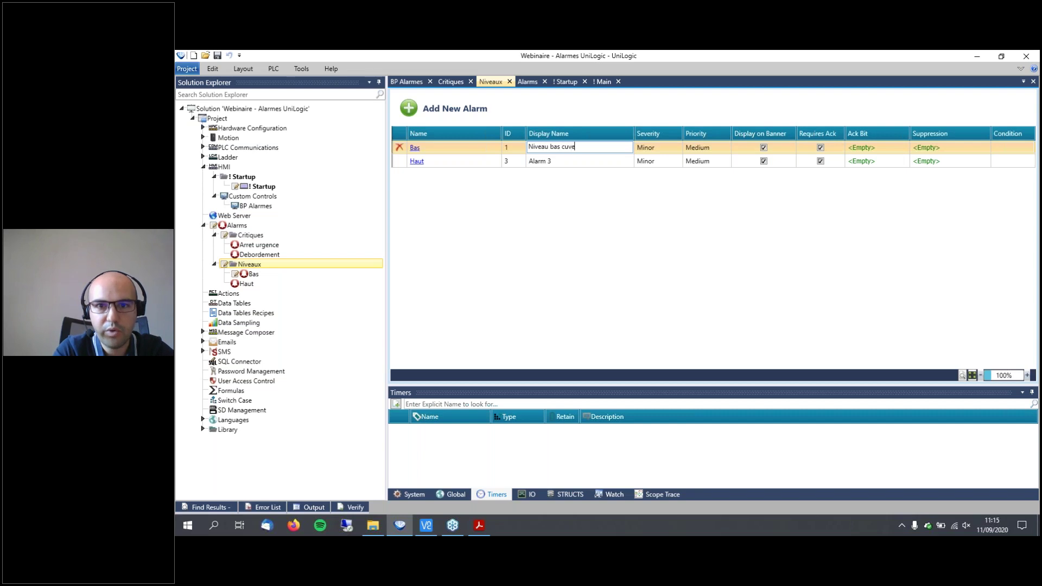
left_click(579, 160)
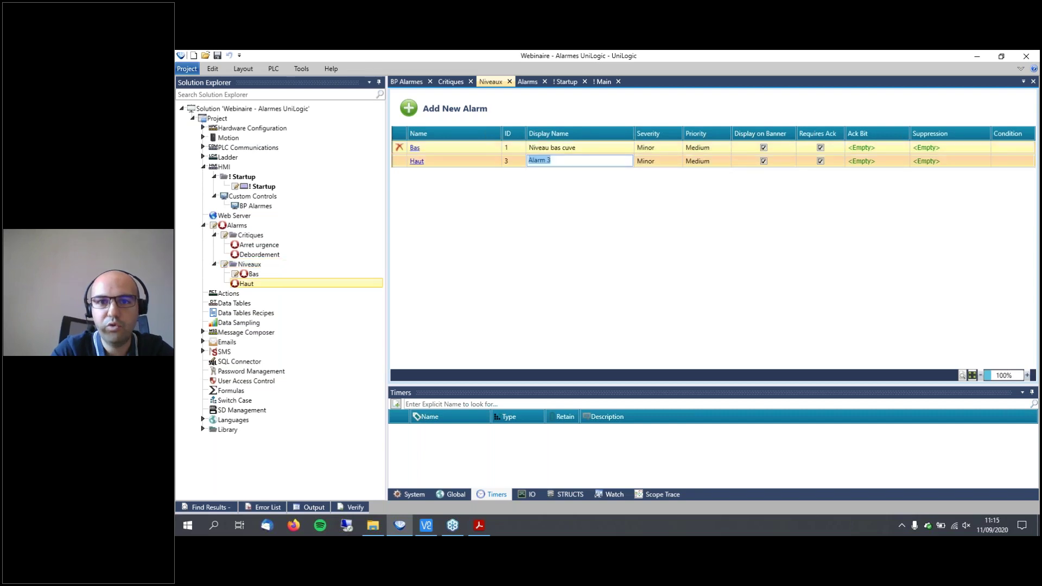
type("Niveau ")
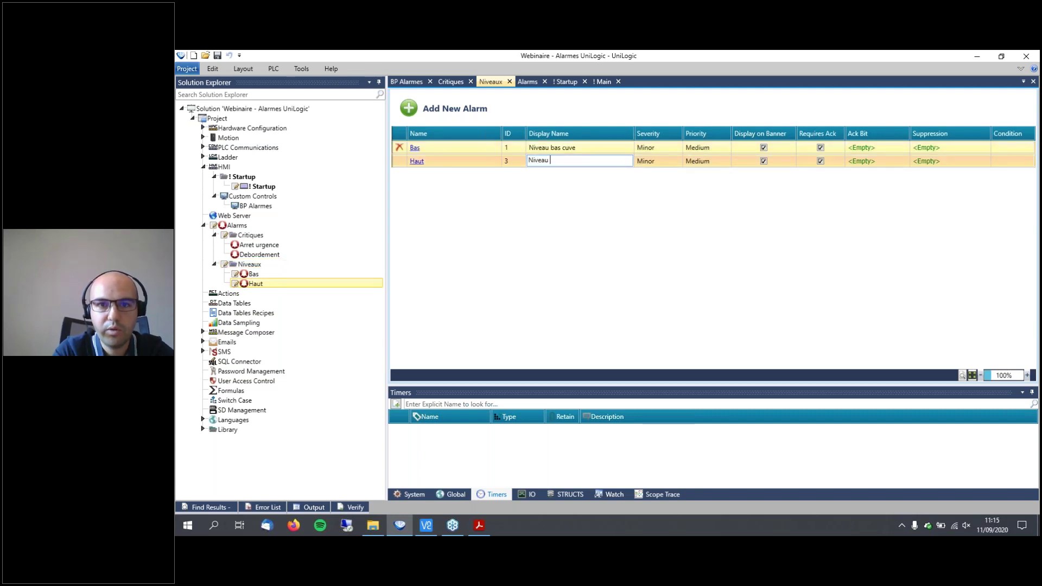
type("haut cuve")
key("Return")
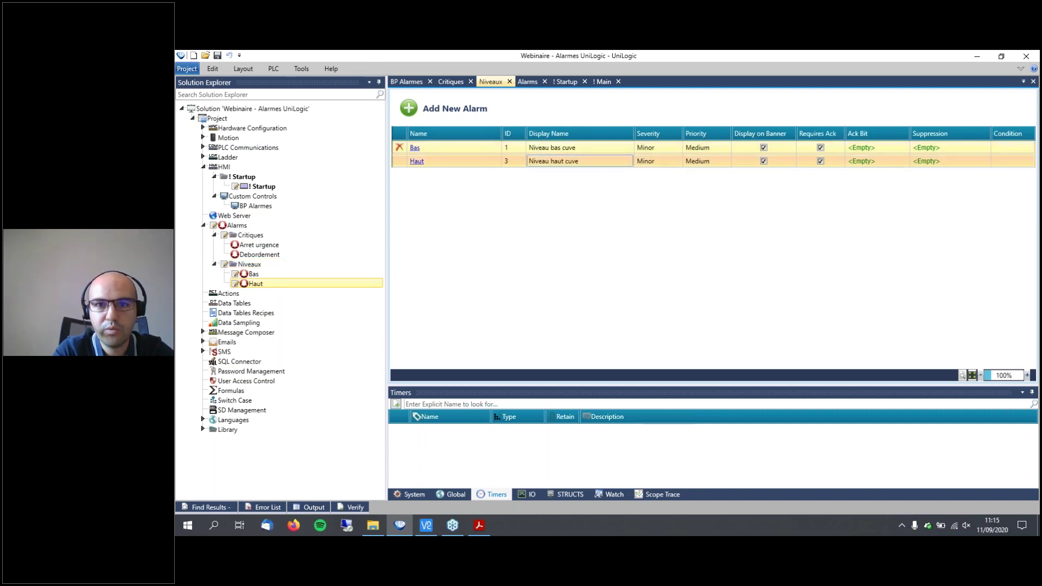
Review the alarm IDs and the severity and priority options of the Bas alarm, keeping Minor and Medium.
left_click(507, 160)
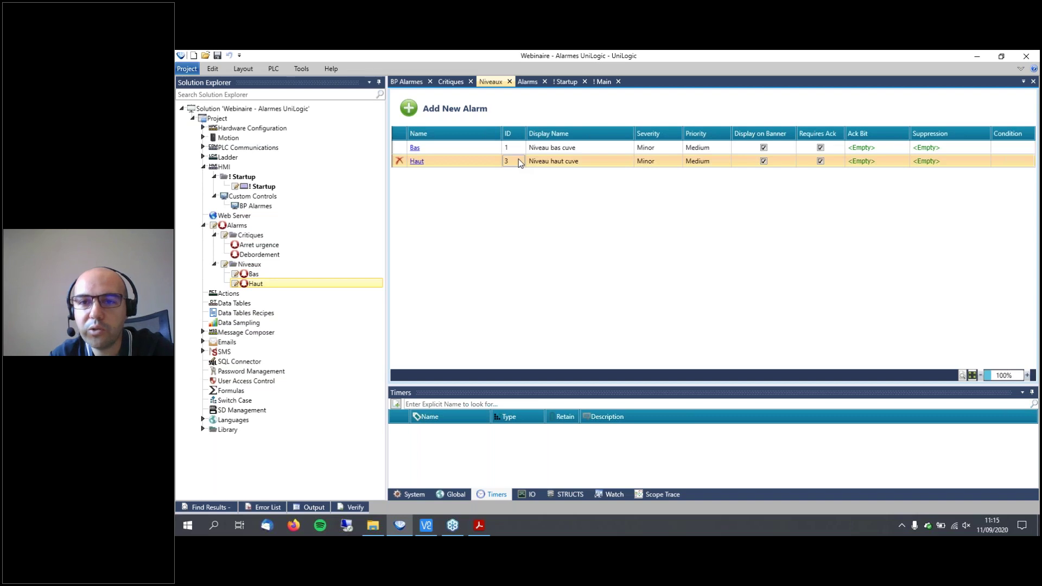
left_click(657, 147)
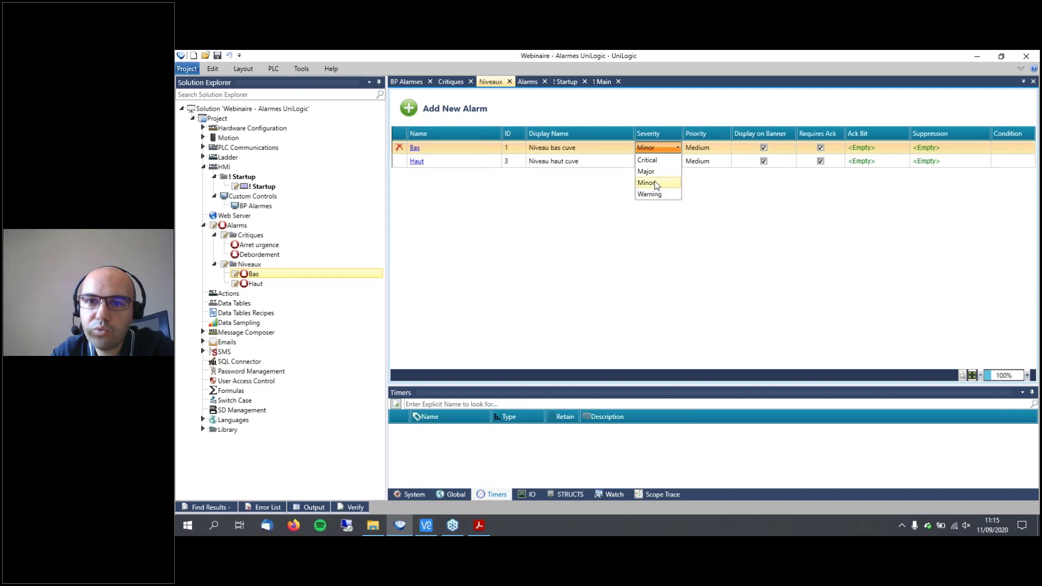
left_click(654, 182)
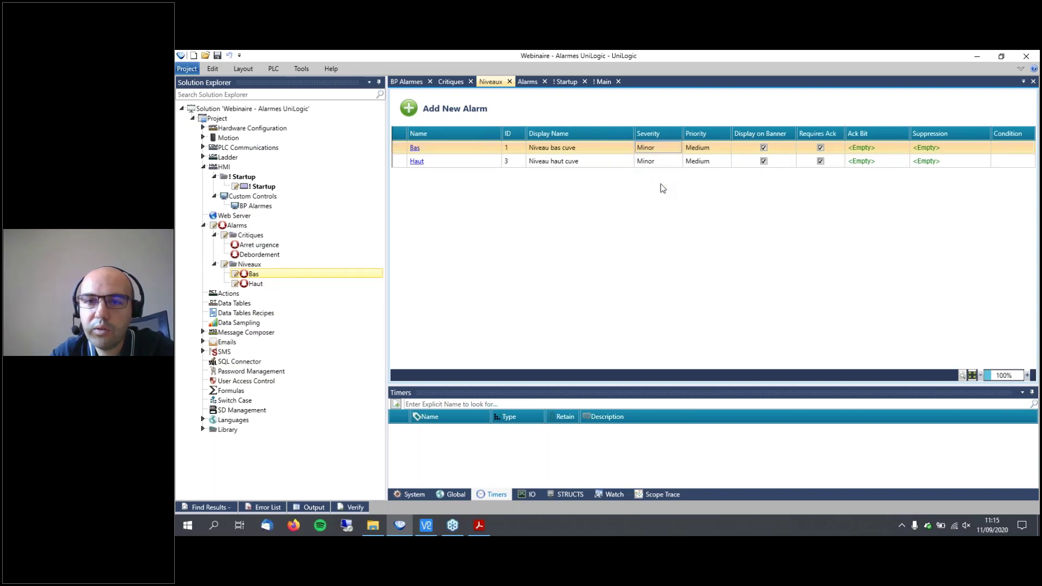
left_click(706, 148)
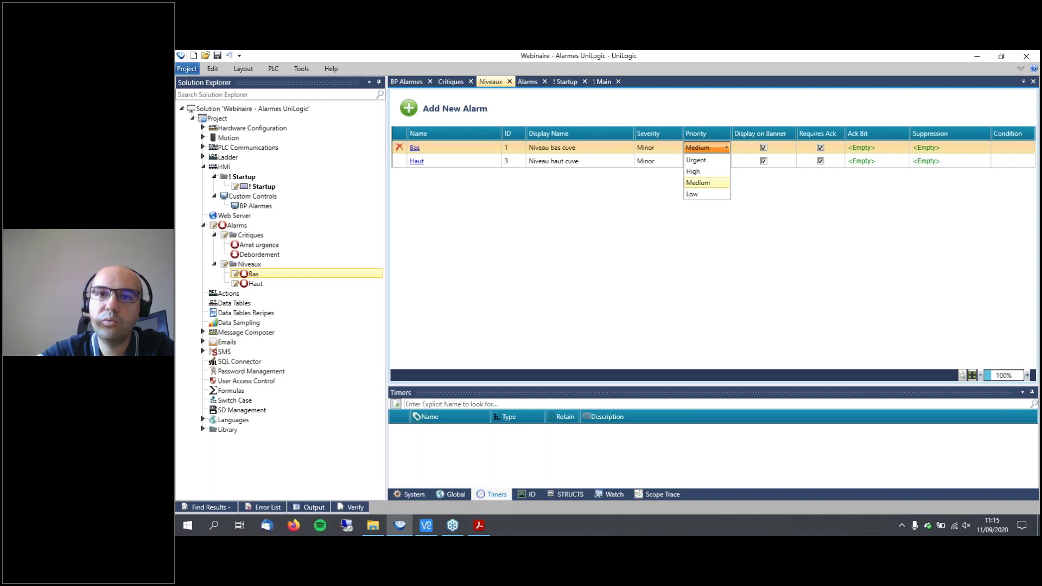
left_click(765, 106)
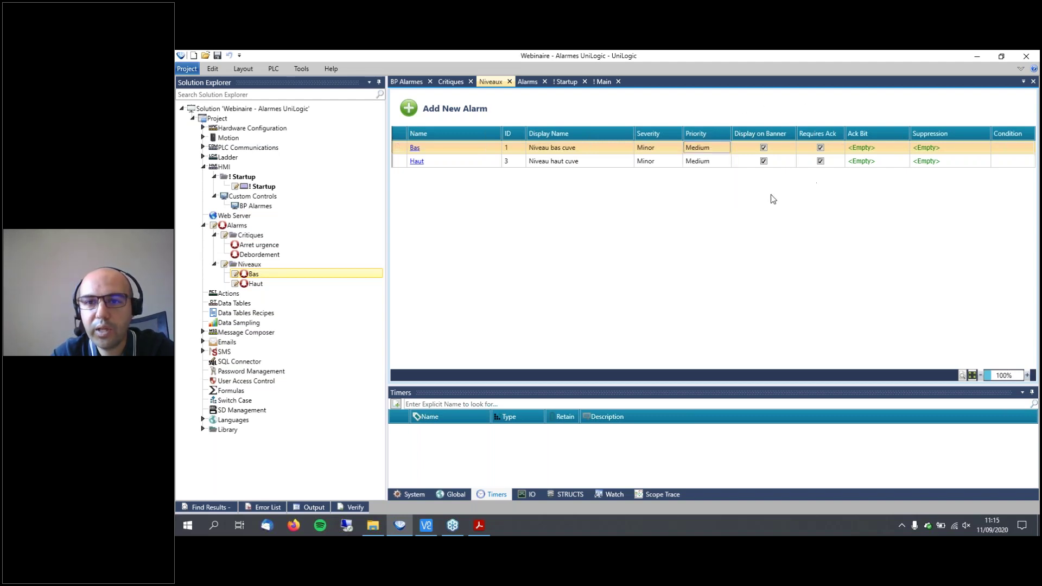
Turn off the acknowledgement requirement for the Bas and Haut alarms.
left_click(765, 163)
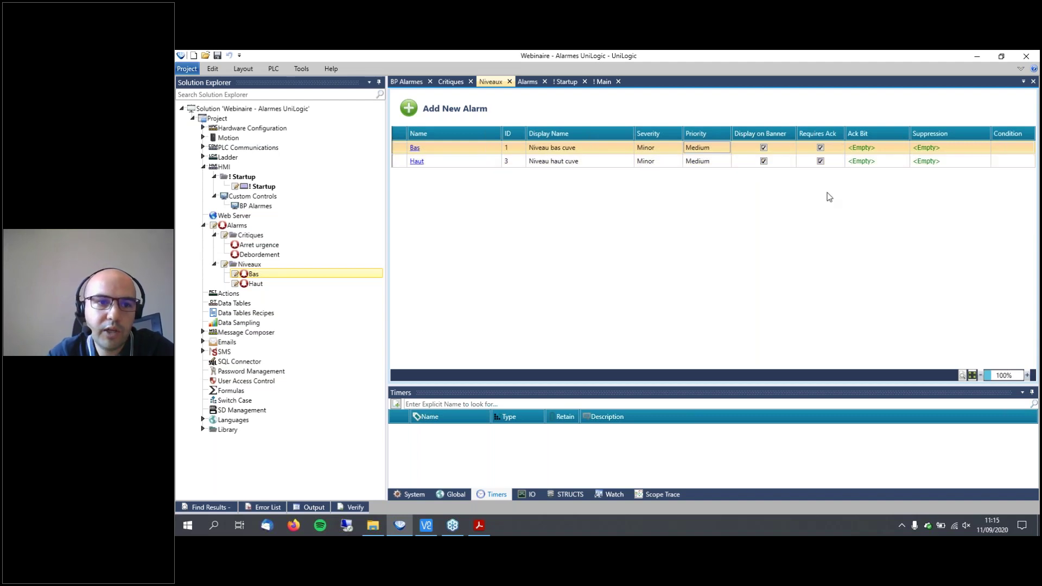
left_click(821, 149)
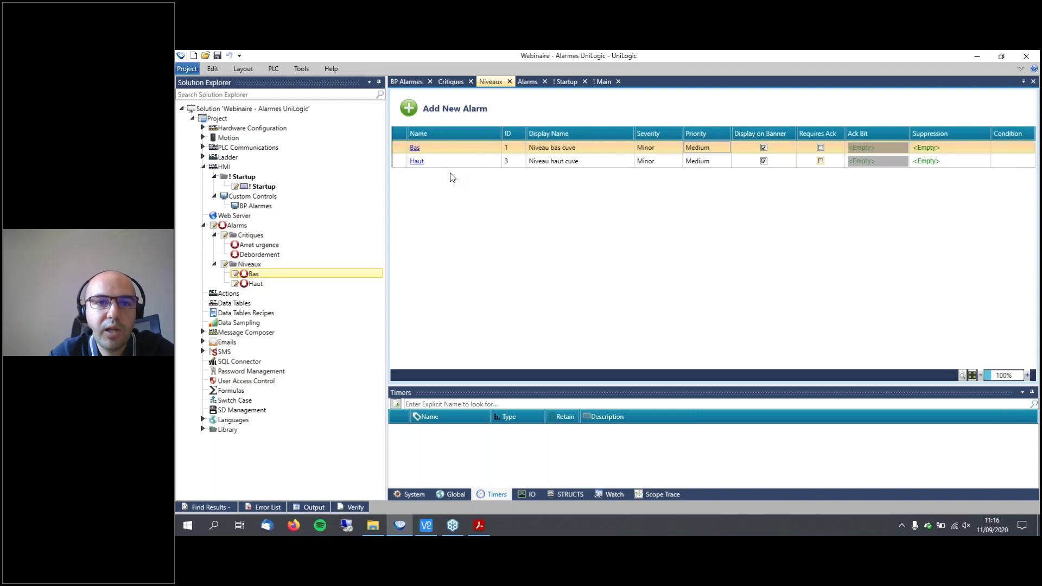
Open the Bas alarm and set its condition type to Analog Condition with Niveau cuve as the trigger.
left_click(415, 148)
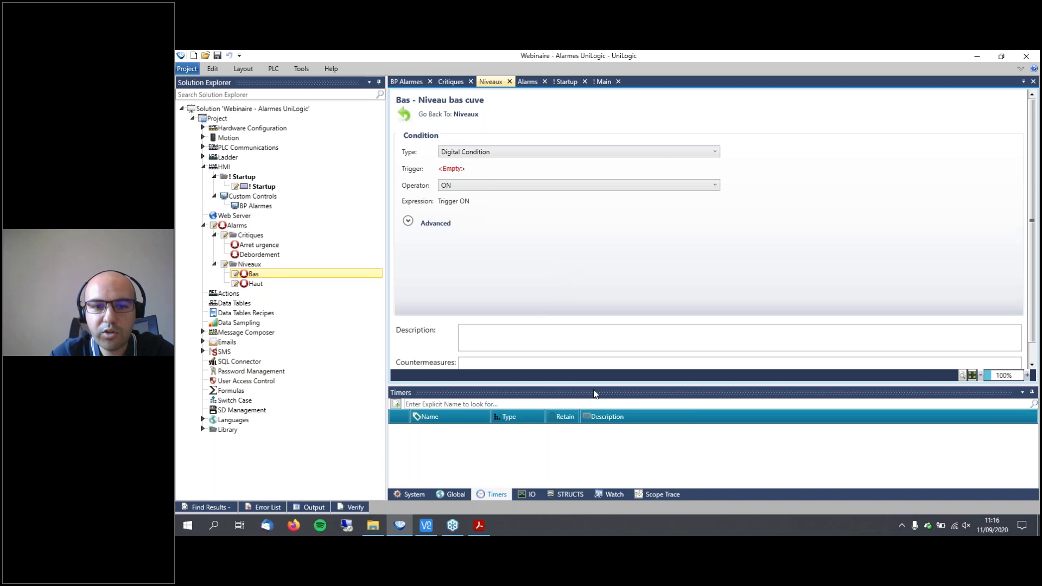
left_click_drag(588, 384, 588, 445)
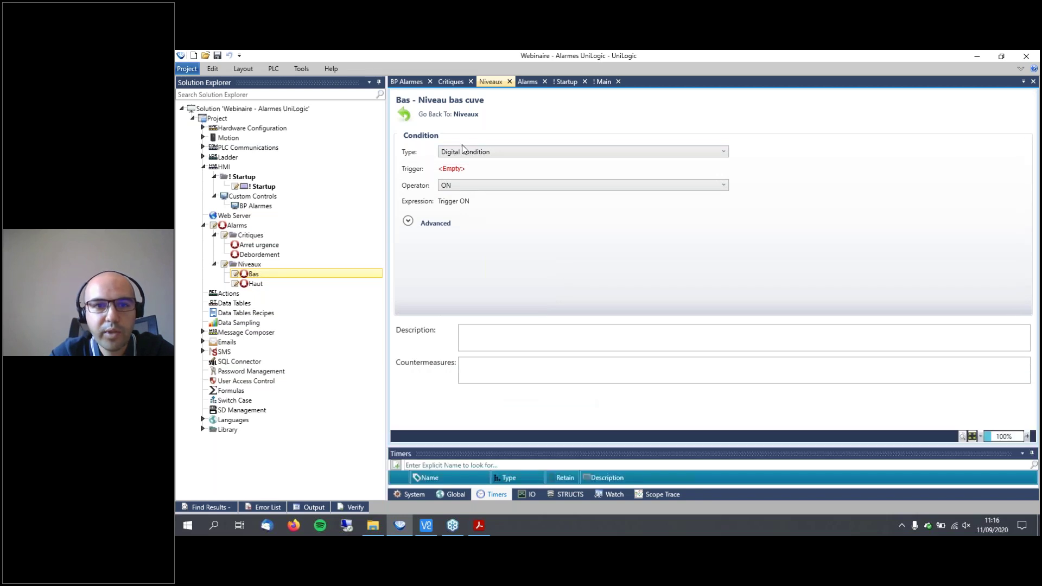
left_click(498, 153)
left_click(487, 163)
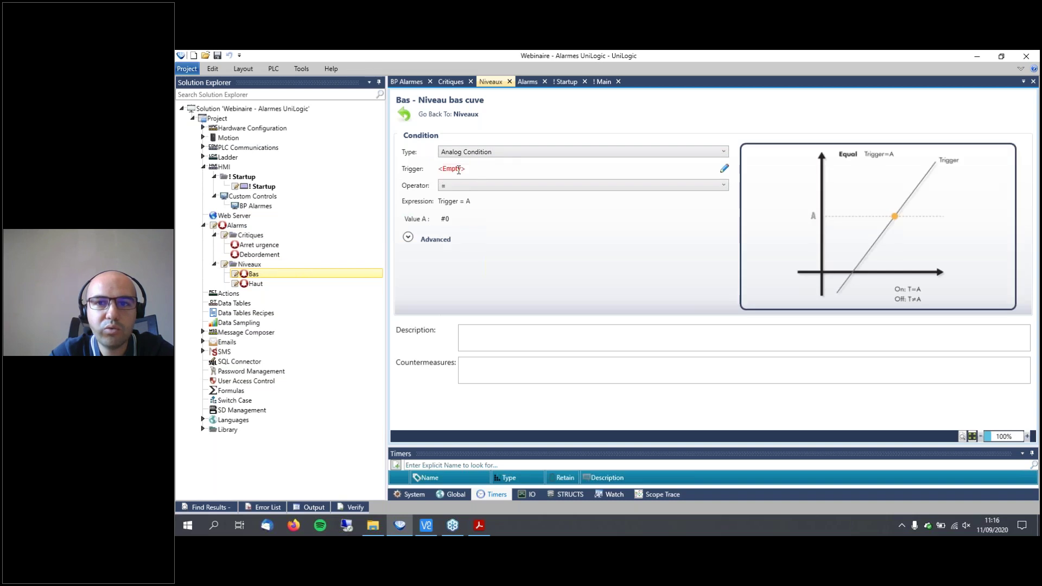
left_click(481, 169)
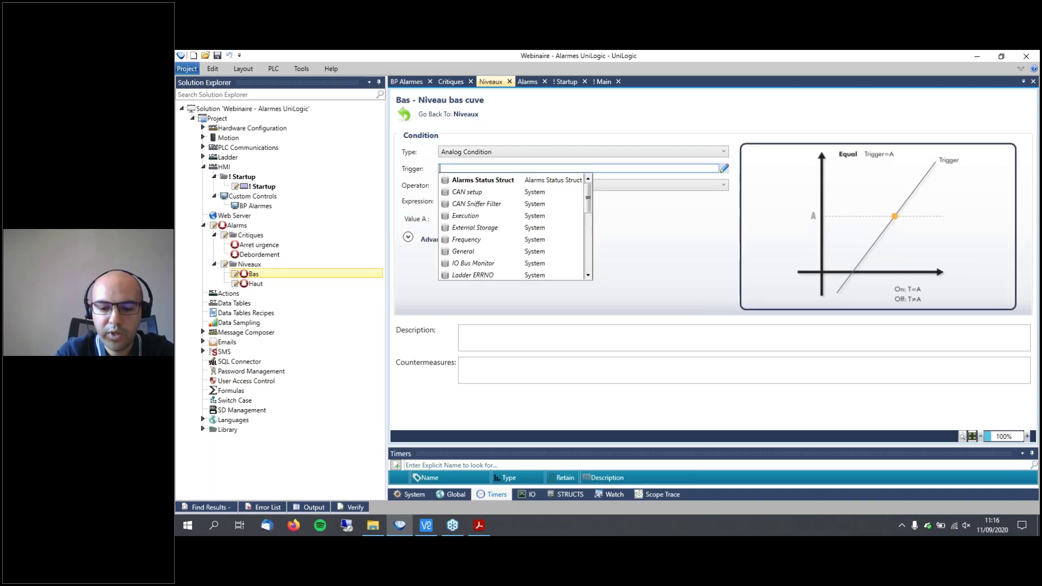
type("n")
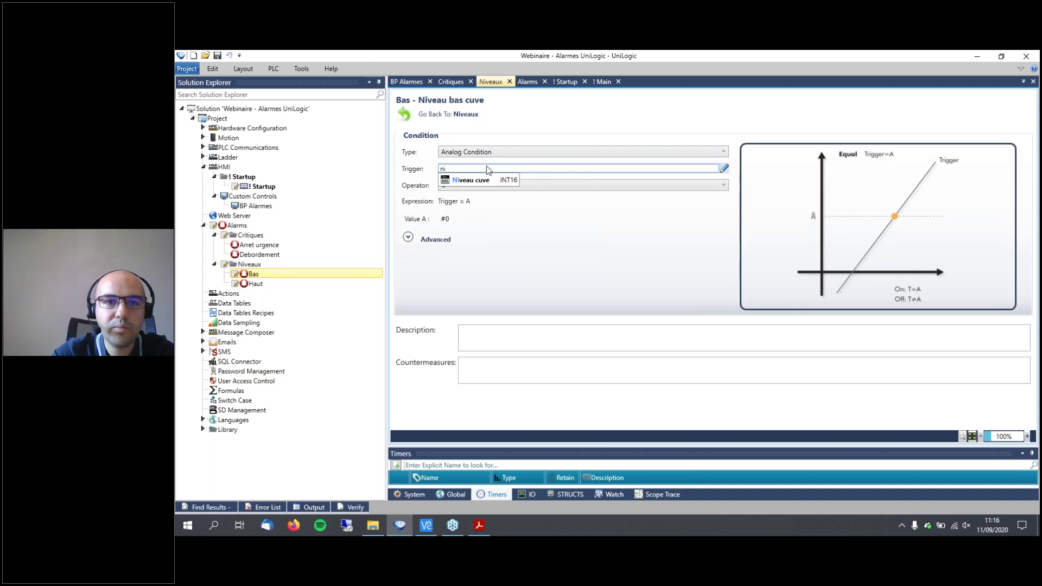
type("i")
key("Tab")
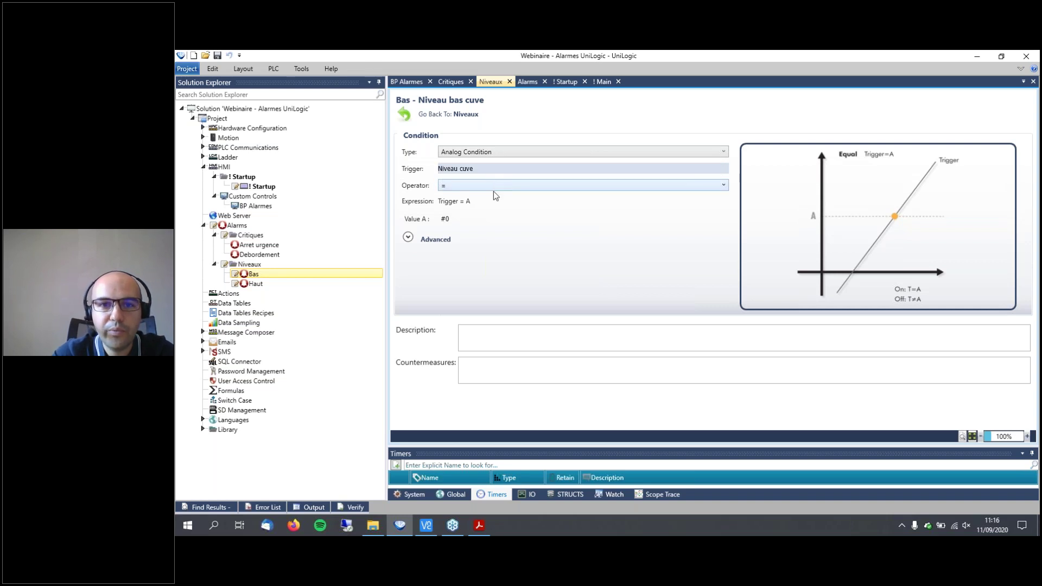
Set the Bas alarm's condition operator to < and its comparison value A to #20.
left_click(474, 189)
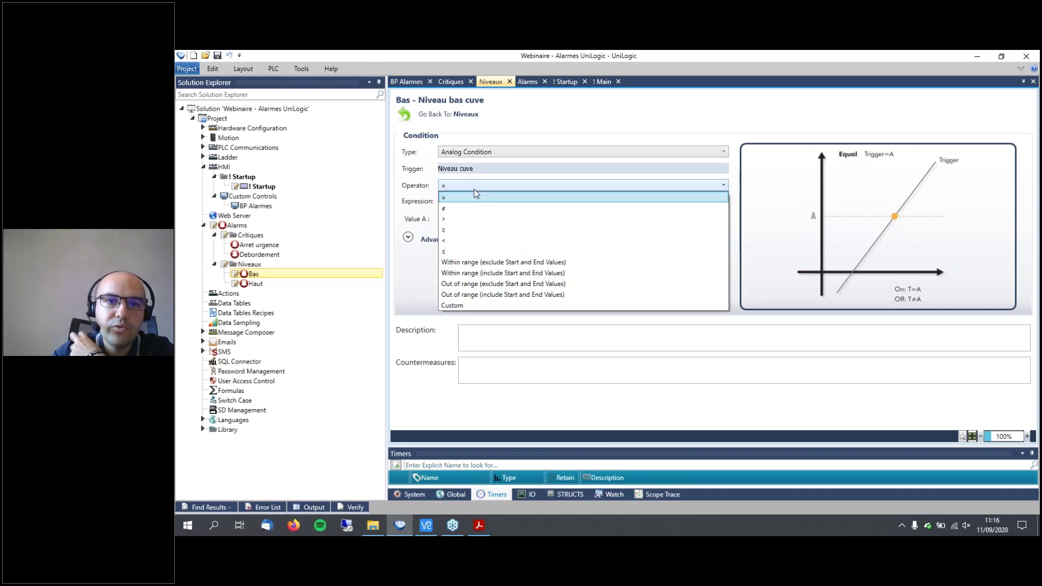
left_click(465, 240)
left_click(470, 220)
key("BackSpace")
key("BackSpace")
type("#20")
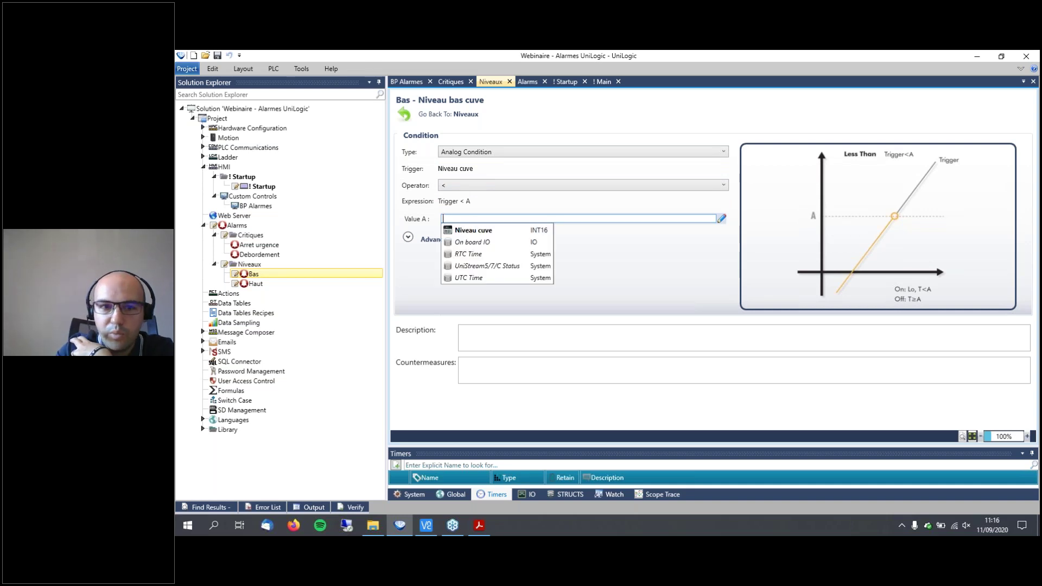
Commit #20 as the Bas alarm's comparison value A and expand its advanced condition settings.
key("Return")
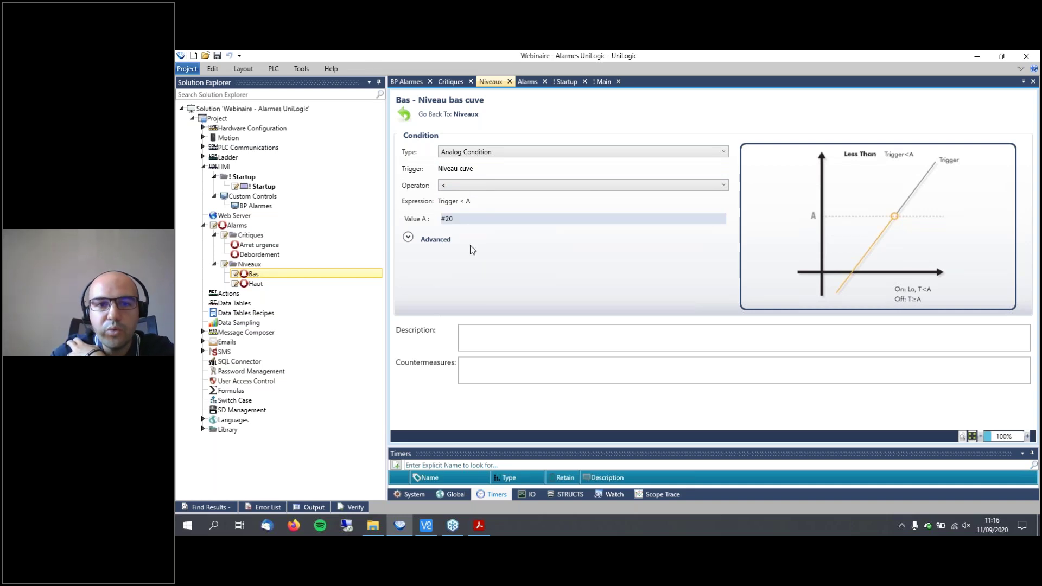
left_click(409, 237)
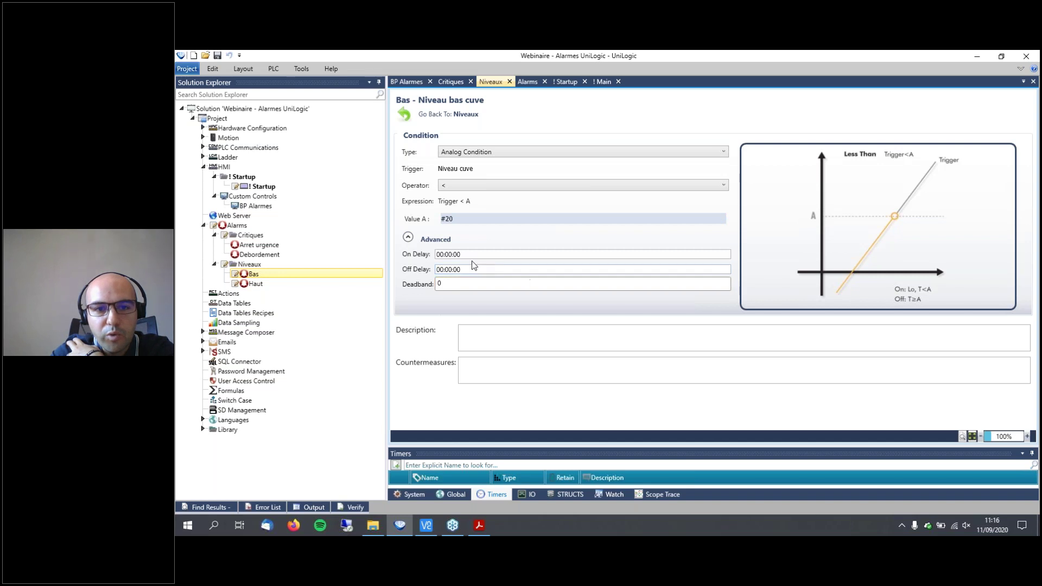
Try an On Delay of 00:00:02 on the Bas alarm and reset the delay to 00:00:00.
double_click(456, 255)
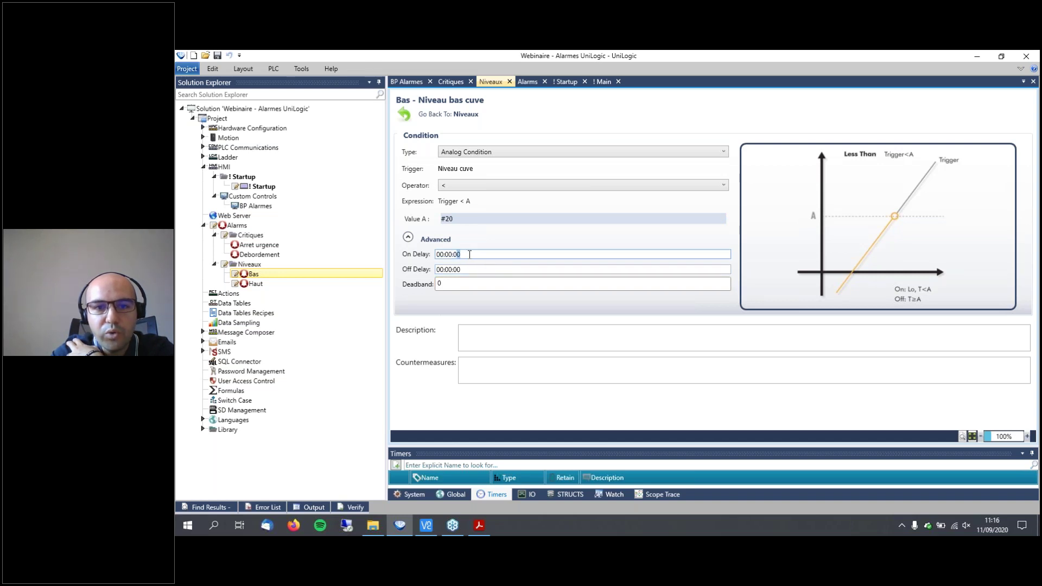
type("2")
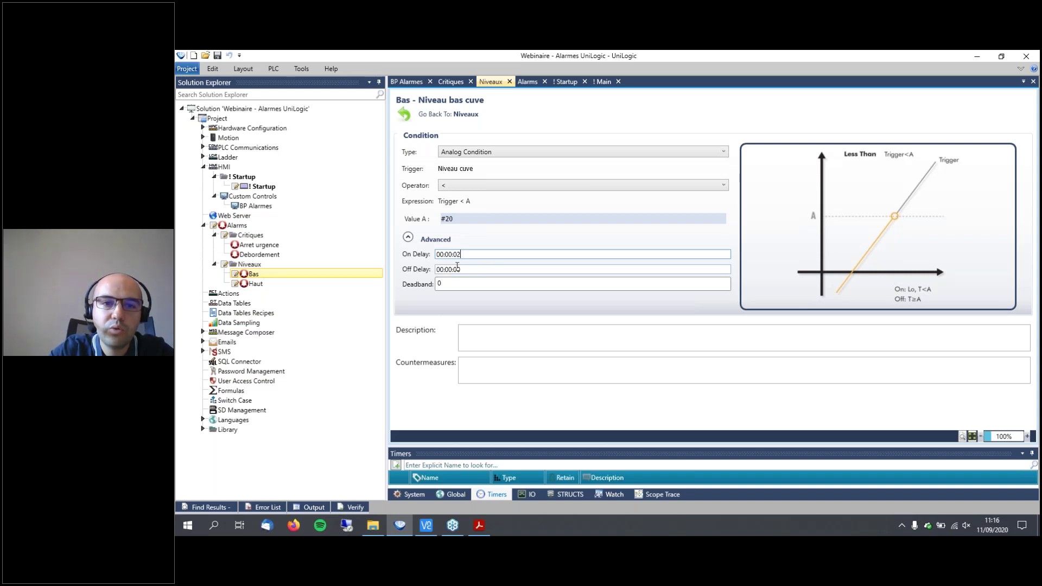
left_click(458, 254)
type("0")
left_click(469, 269)
type("2")
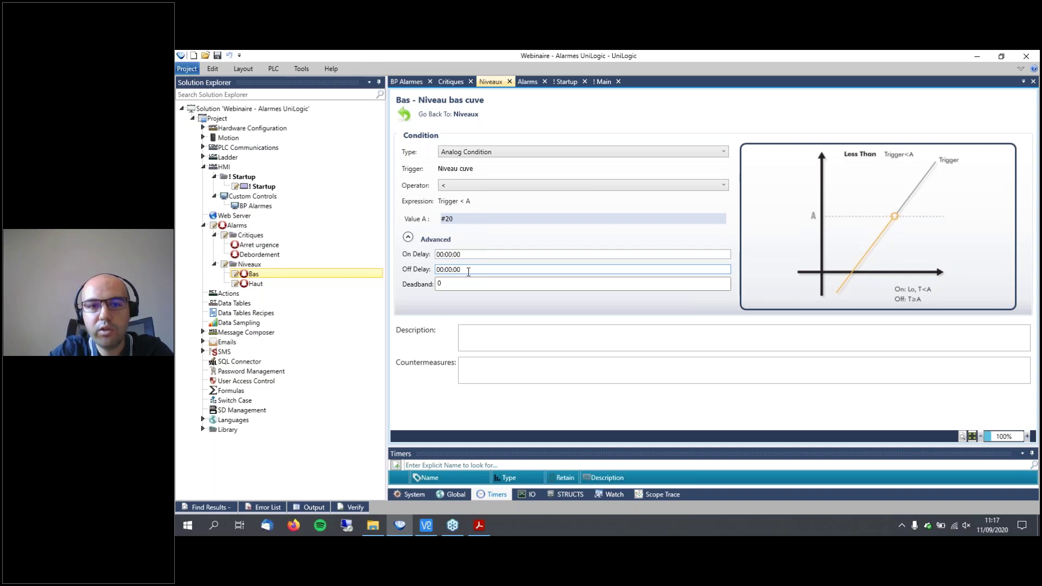
Examine the Bas alarm's Deadband and On Delay settings alongside its condition, and collapse the advanced settings.
left_click(473, 286)
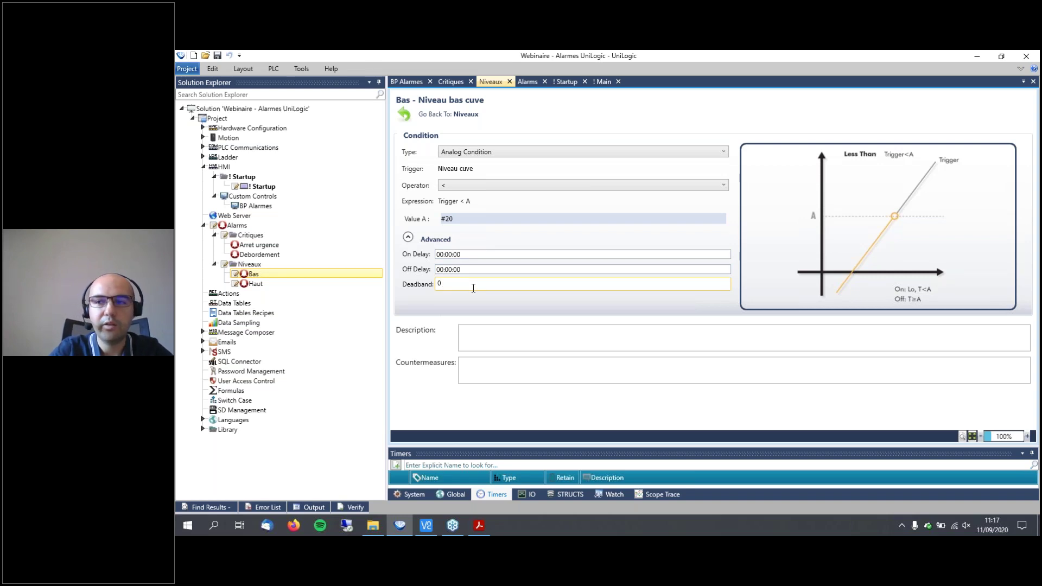
double_click(457, 284)
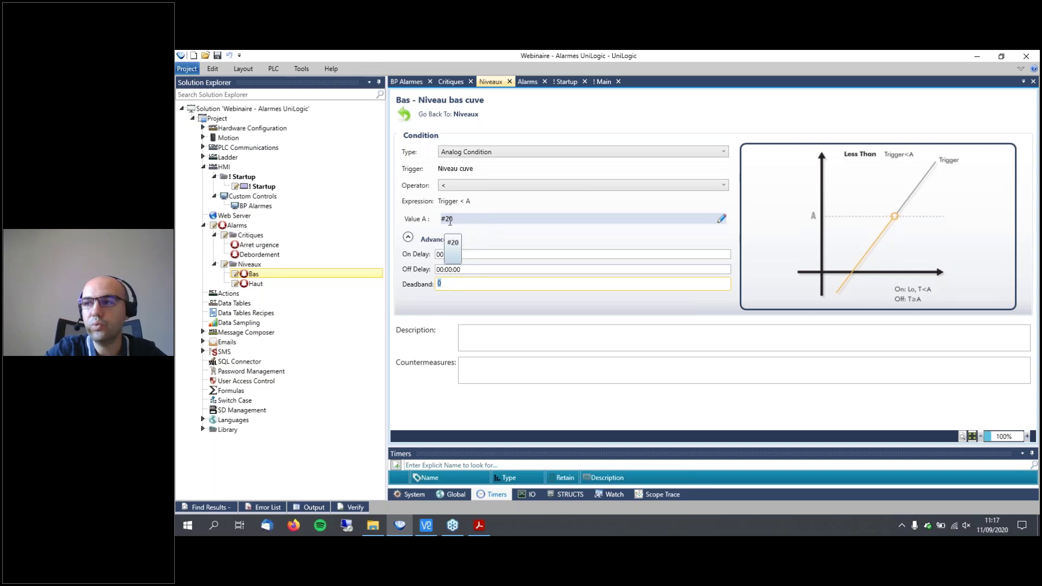
left_click(473, 255)
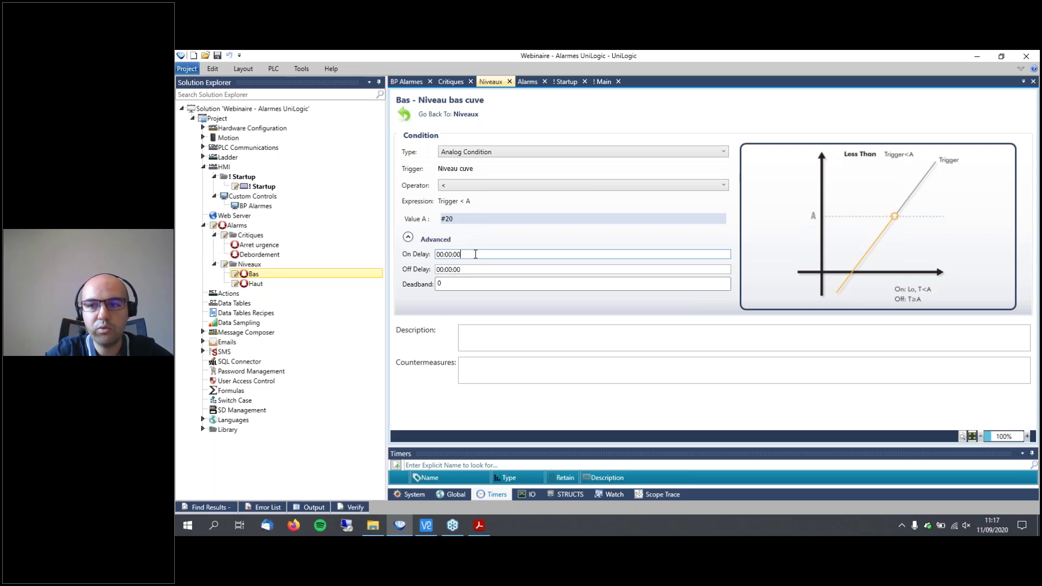
left_click(1034, 262)
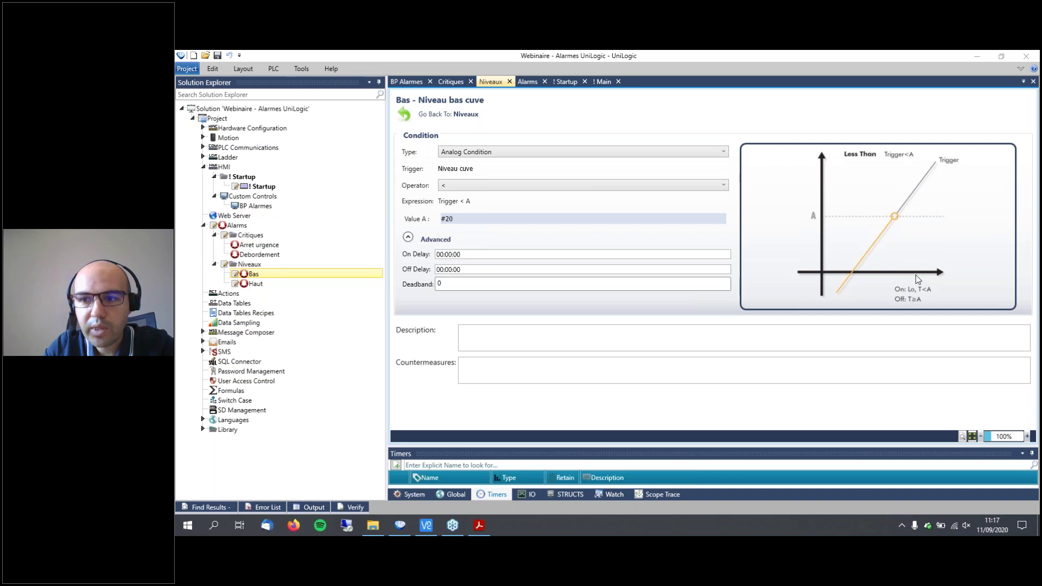
left_click(488, 286)
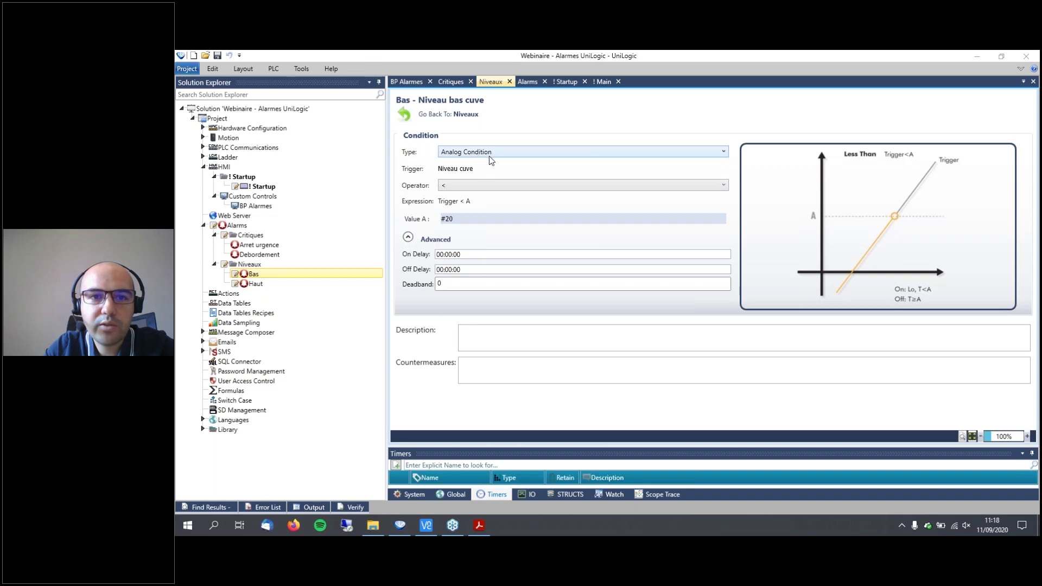
mouse_move(483, 168)
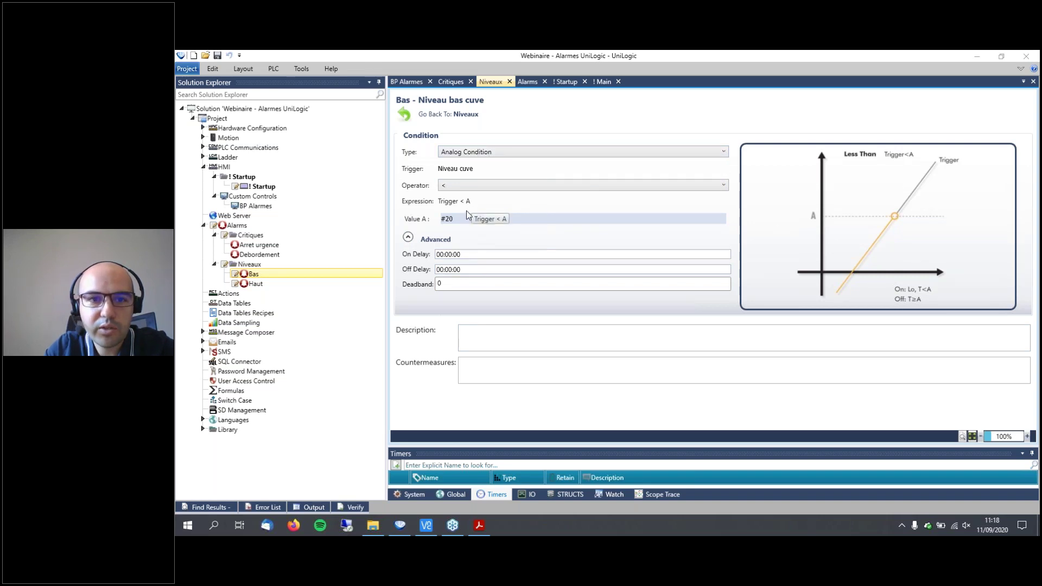
left_click(408, 240)
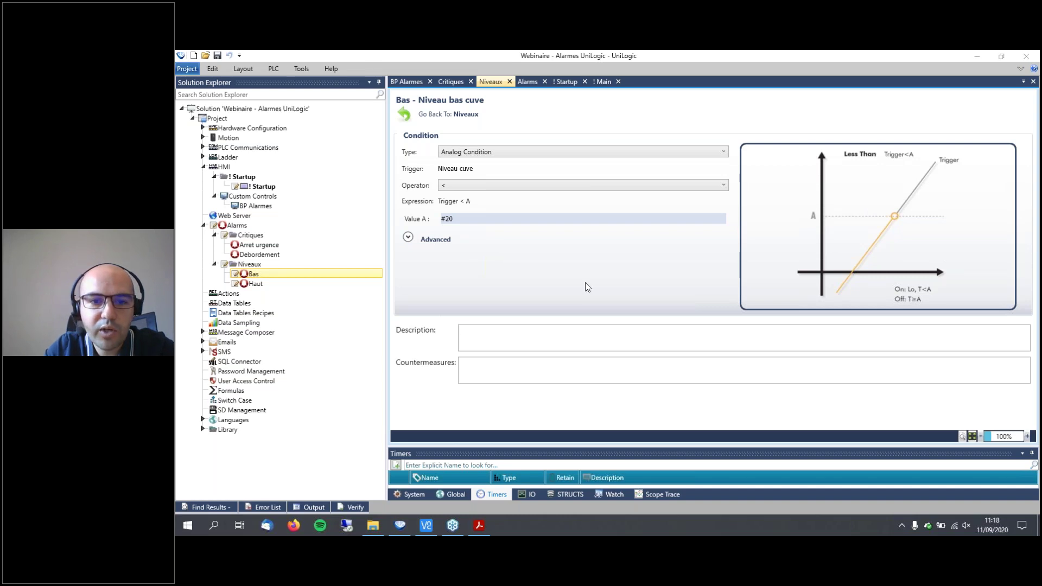
Give the Bas alarm the description "Niveau bas dans la cuve" and the countermeasure "Remplir la cuve".
left_click(525, 334)
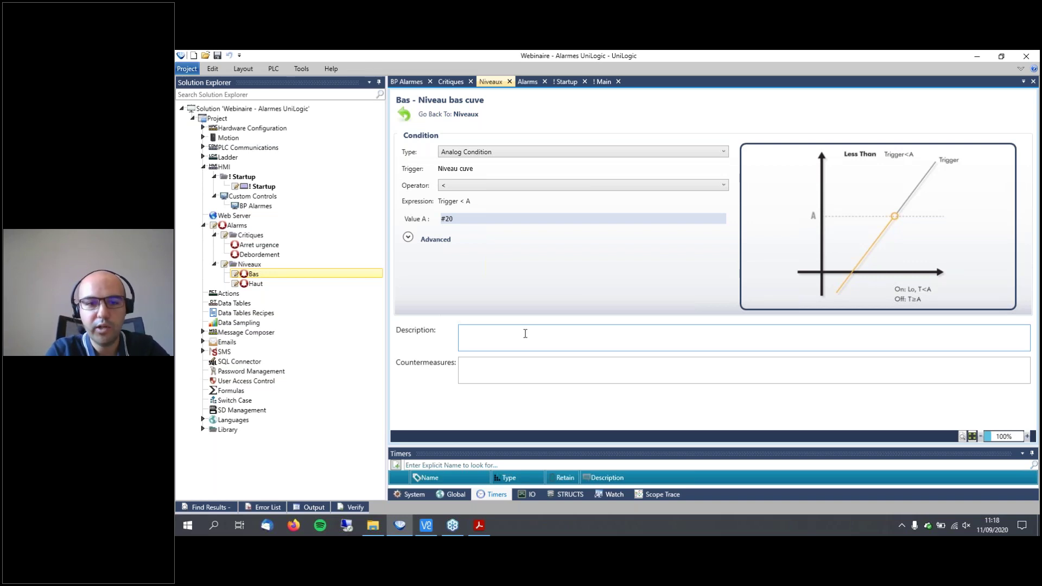
type("Ni")
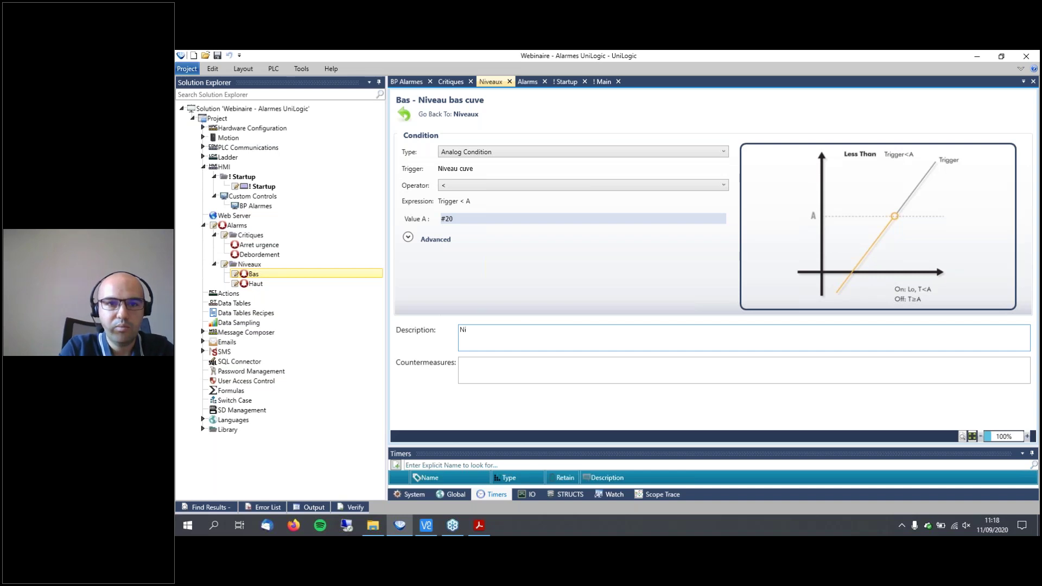
type("veau")
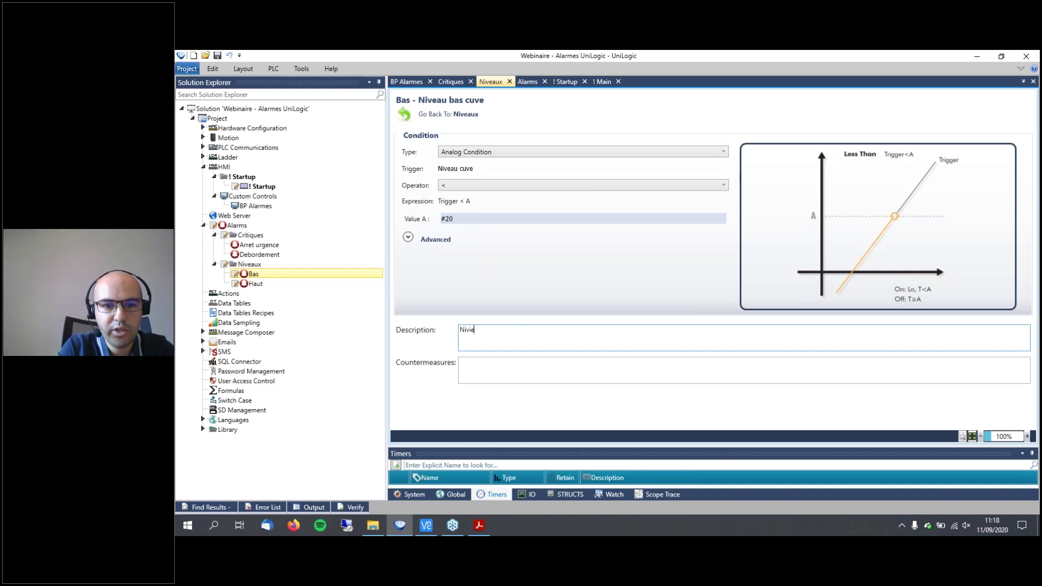
type(" ba")
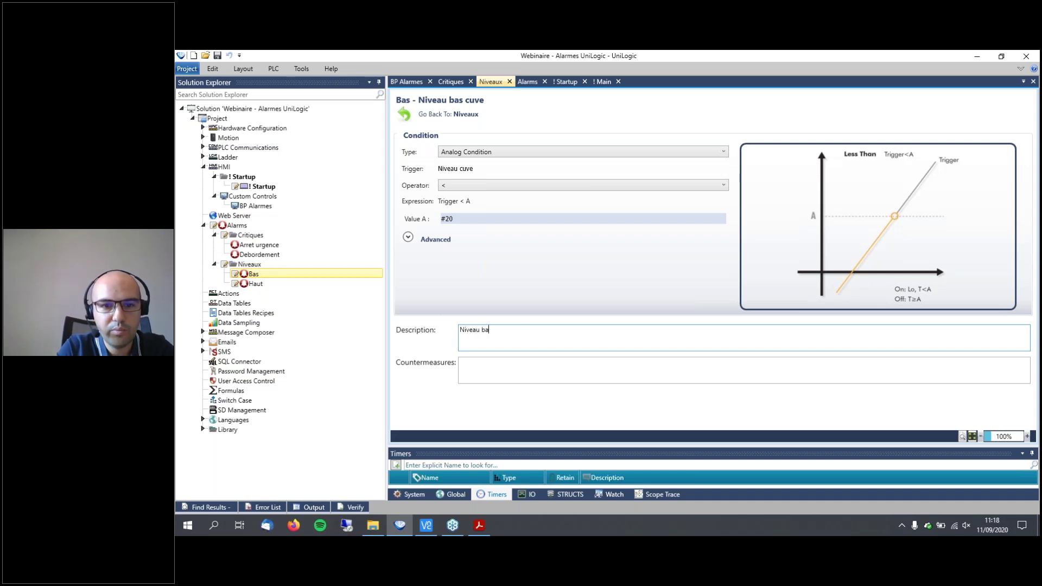
type("s dans la cuve")
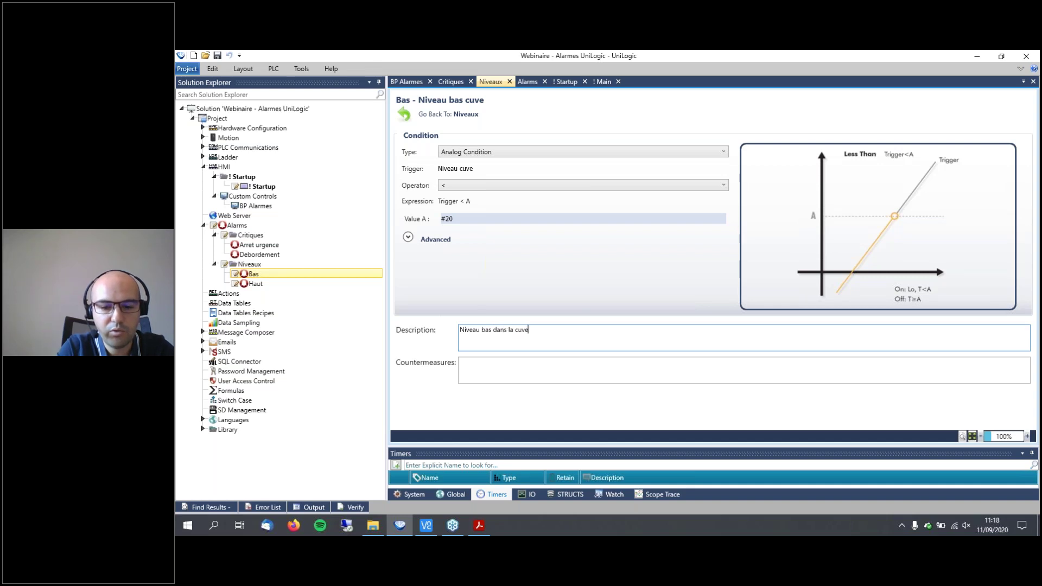
left_click(484, 374)
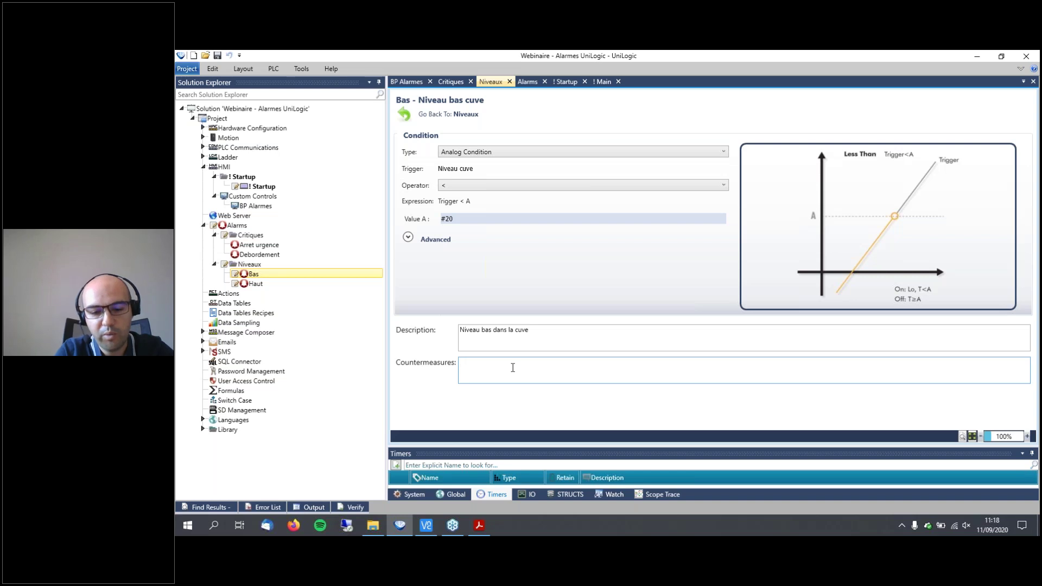
type("Remplir la ")
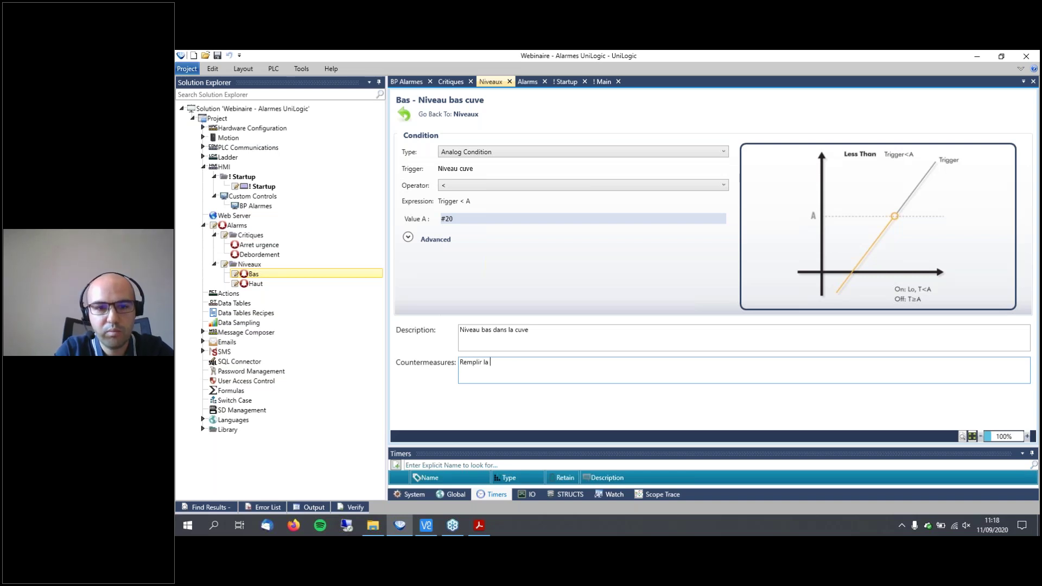
type("cuve")
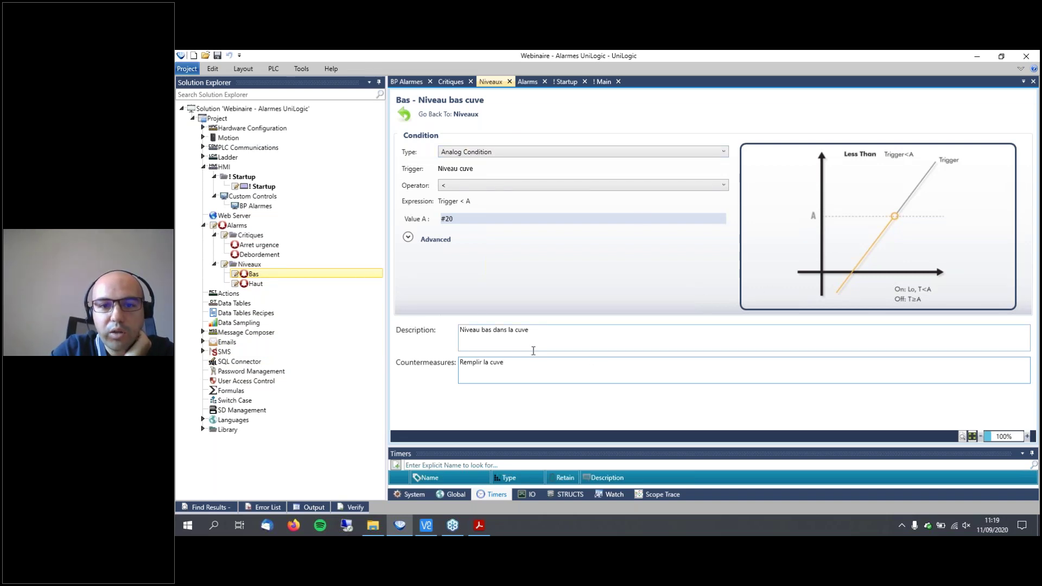
Open the Haut alarm and set its condition type to Analog Condition with Niveau cuve as the trigger.
left_click(270, 286)
left_click(471, 153)
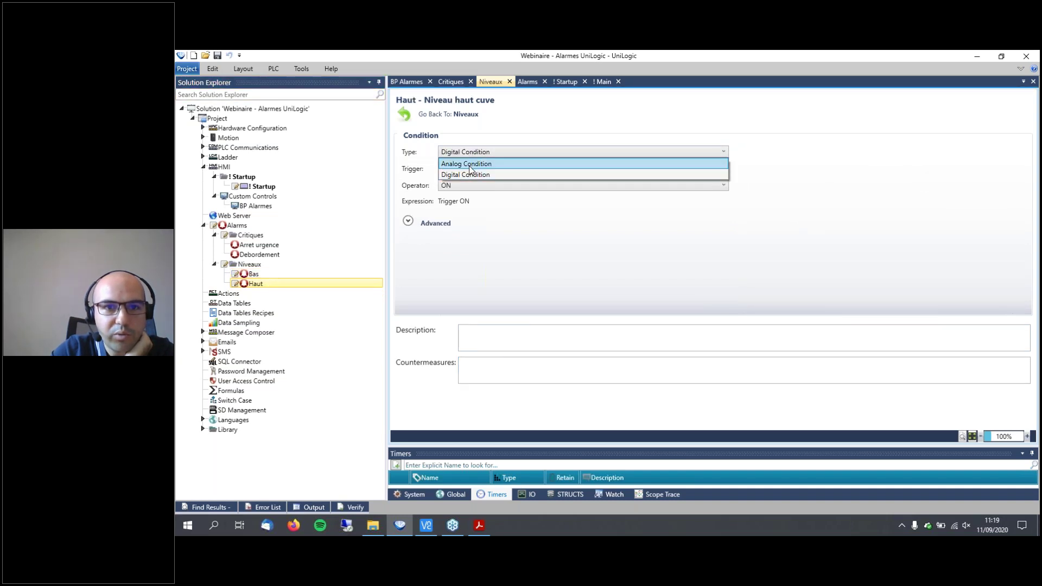
left_click(469, 166)
left_click(465, 169)
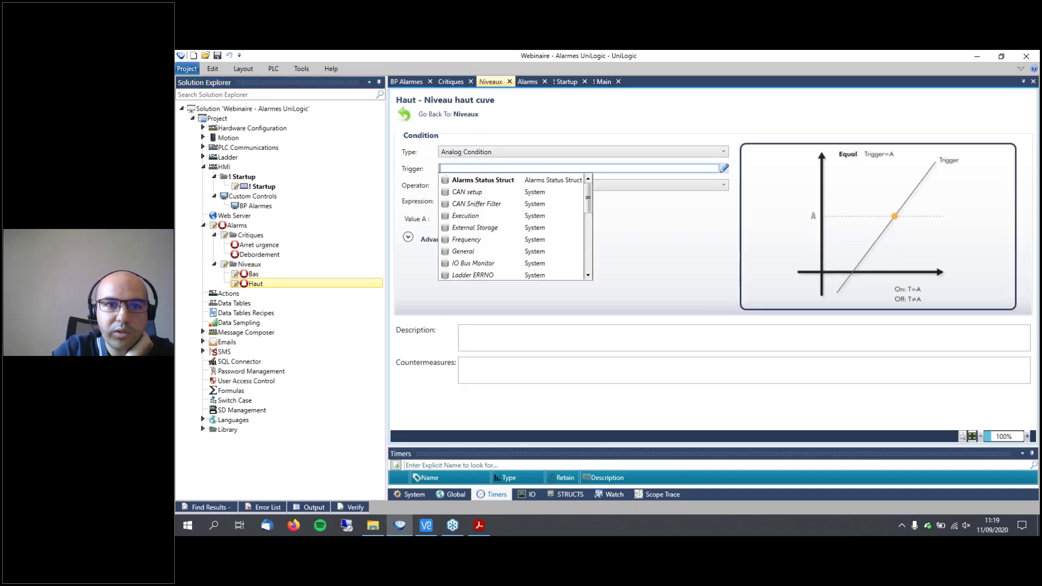
type("niv")
left_click(469, 181)
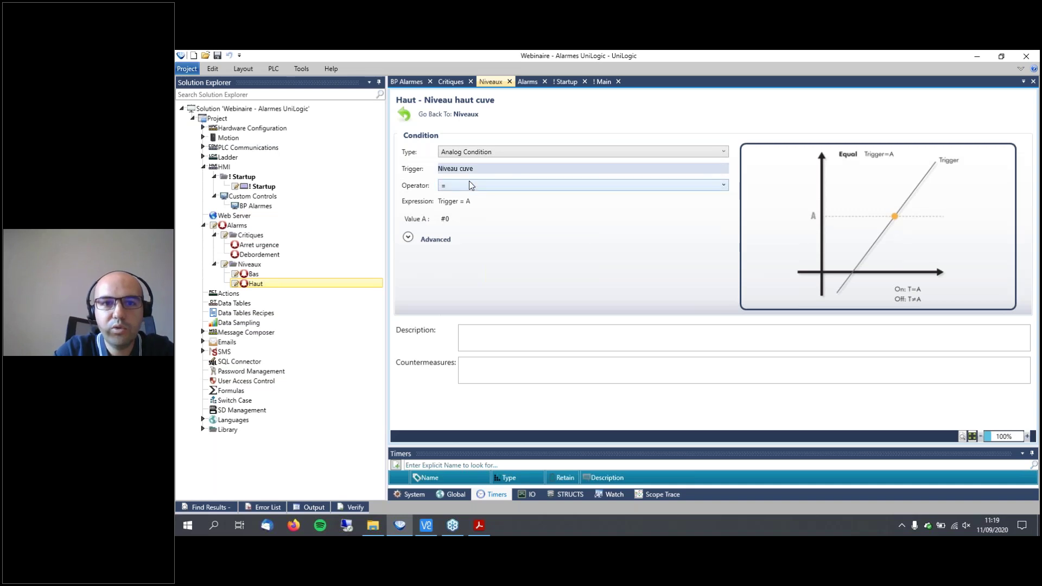
Set the Haut alarm's condition operator to > and its comparison value A to #80.
left_click(467, 186)
left_click(465, 219)
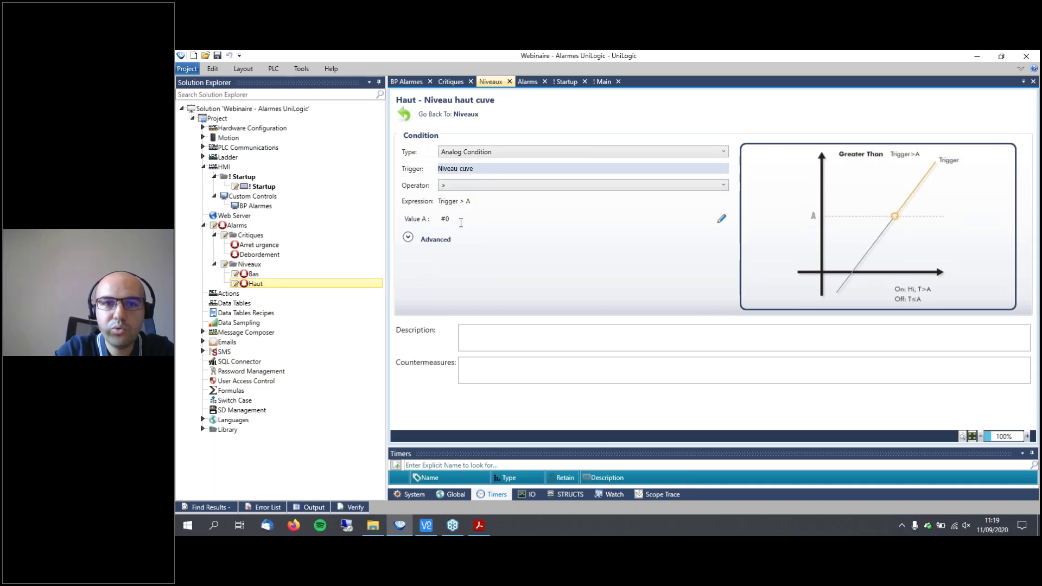
left_click(461, 222)
type("#80")
Enter "Niveau haut cuve" as the description of the Haut alarm.
left_click(505, 335)
type("Niveau ")
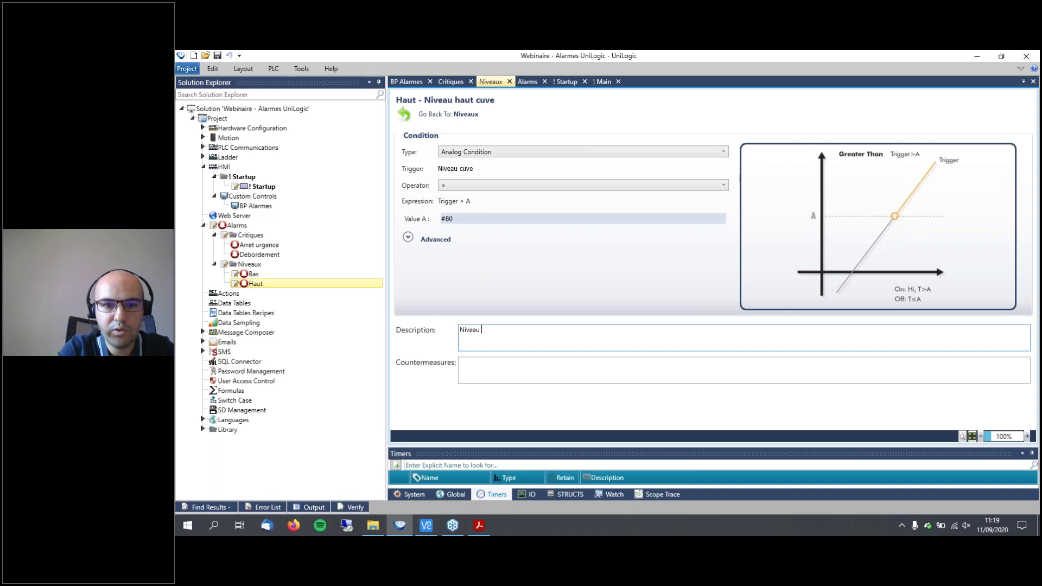
type("haut")
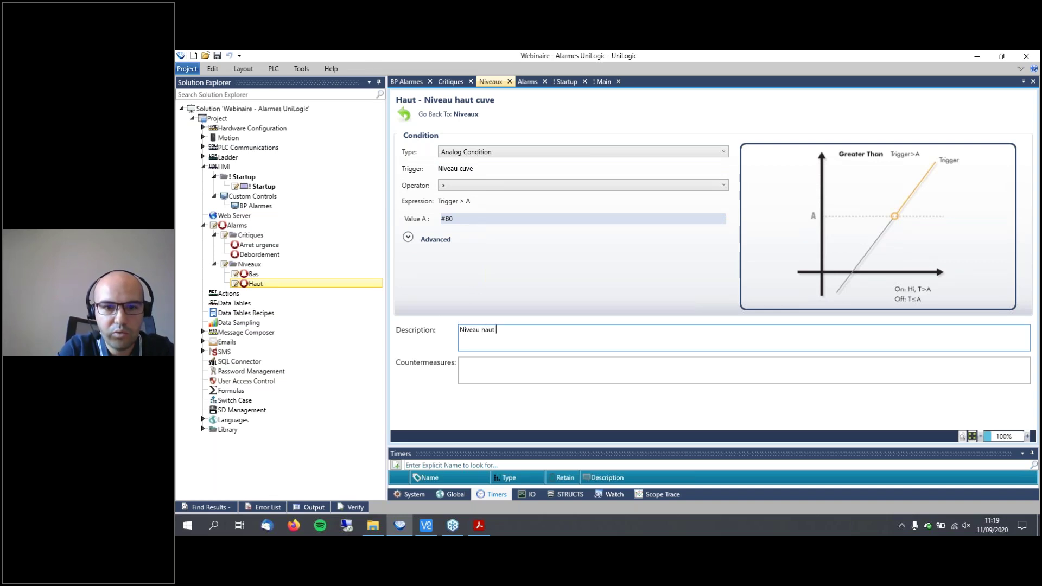
type(" cuve")
Enter "Activer manuellement la vanne de vidange" as the countermeasure of the Haut alarm.
left_click(504, 376)
type("Vide")
key("BackSpace")
key("BackSpace")
key("BackSpace")
key("BackSpace")
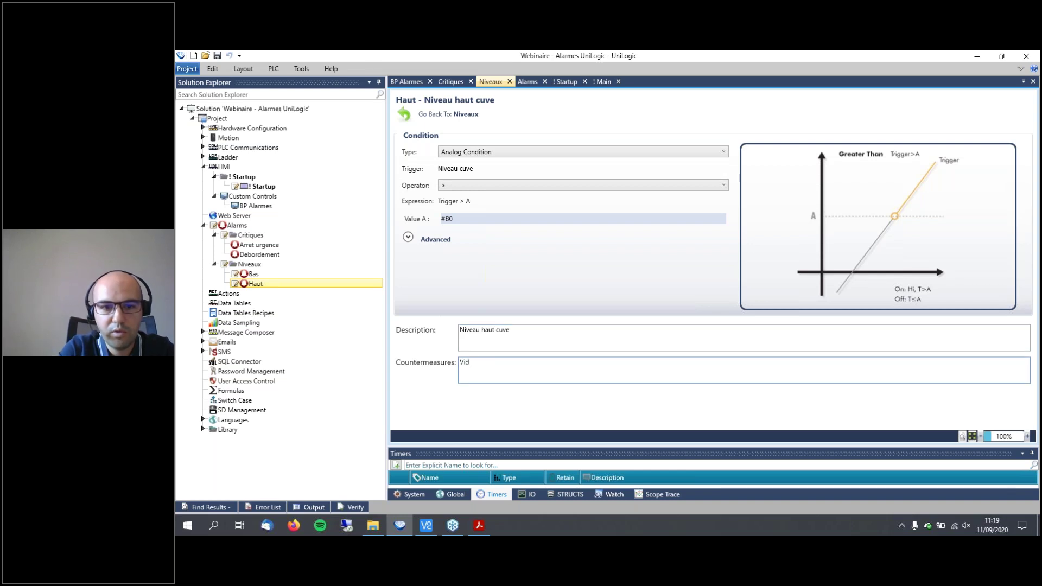
type("Activer ma")
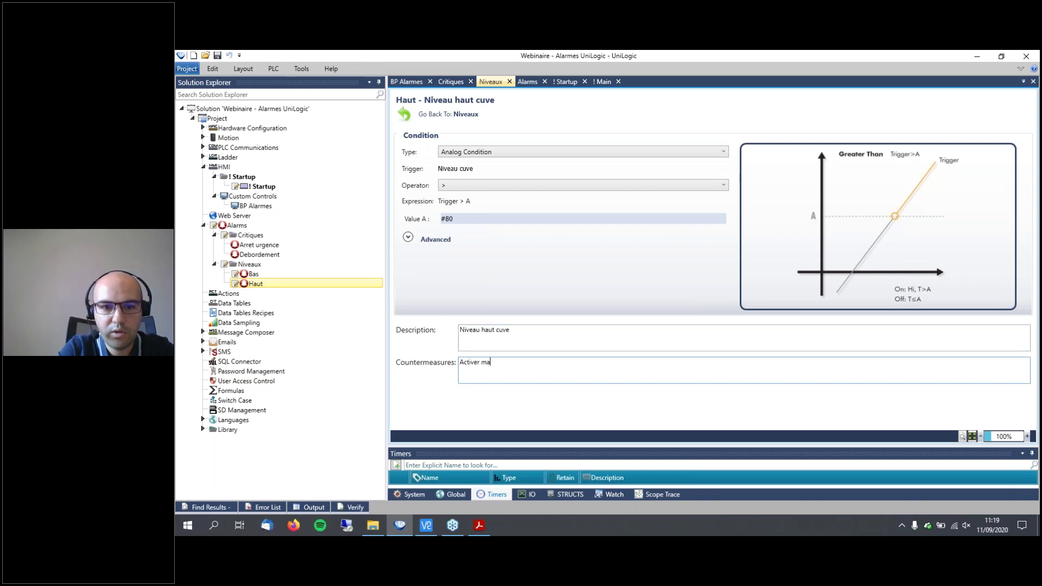
type("nuellement")
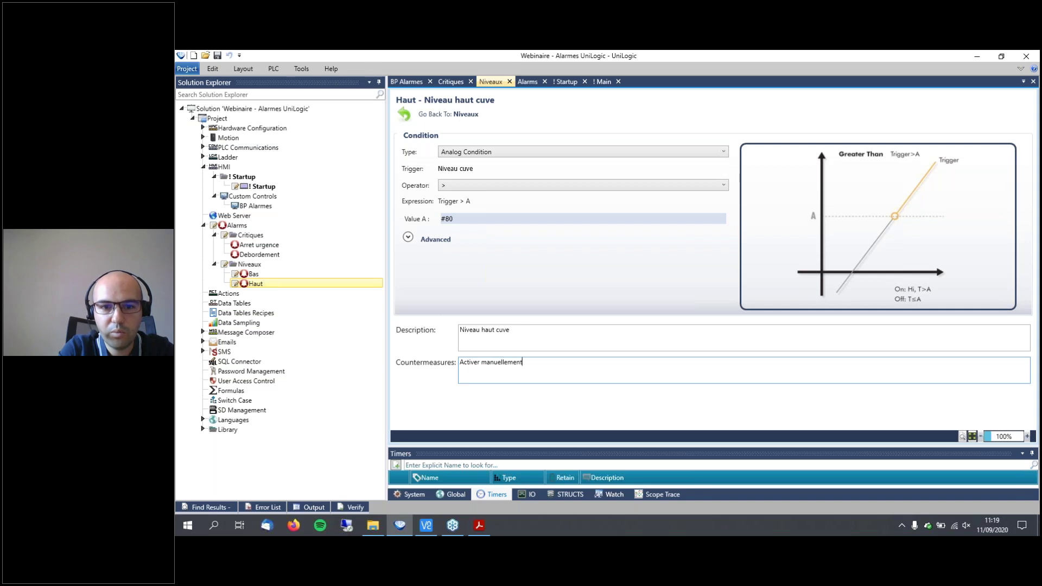
type(" la vanne de via")
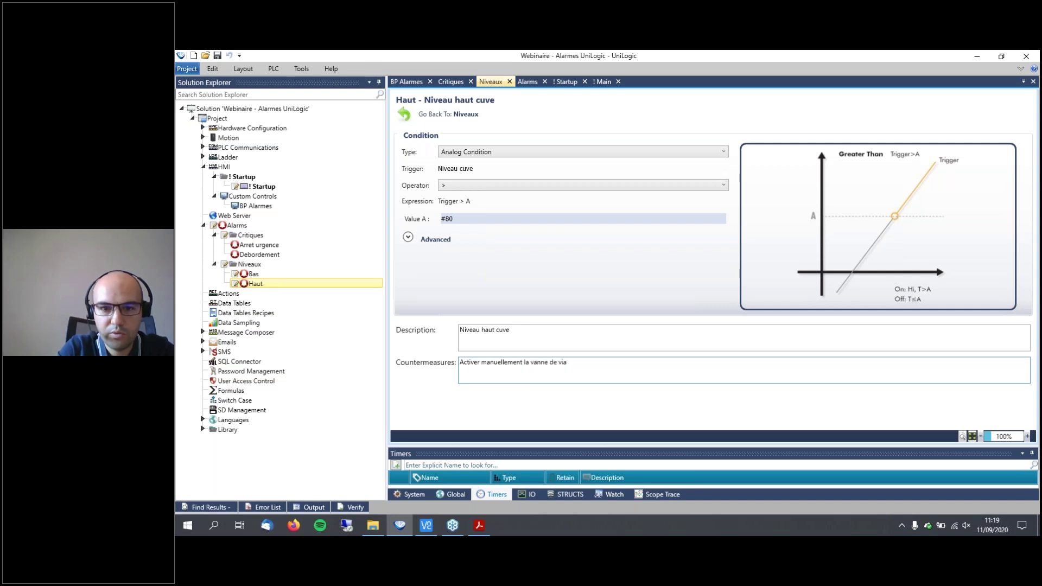
key("BackSpace")
type("dange")
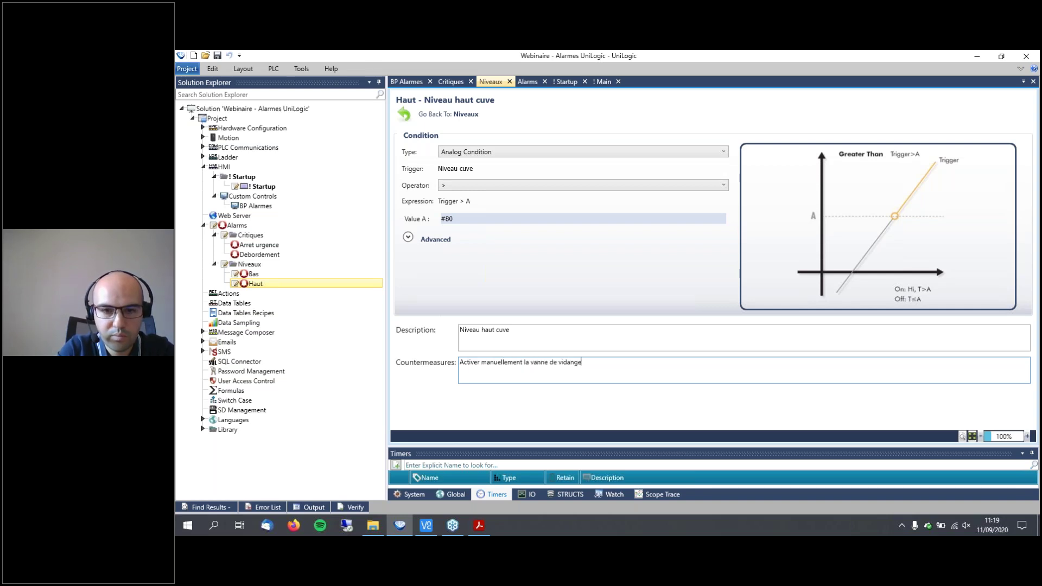
left_click(518, 335)
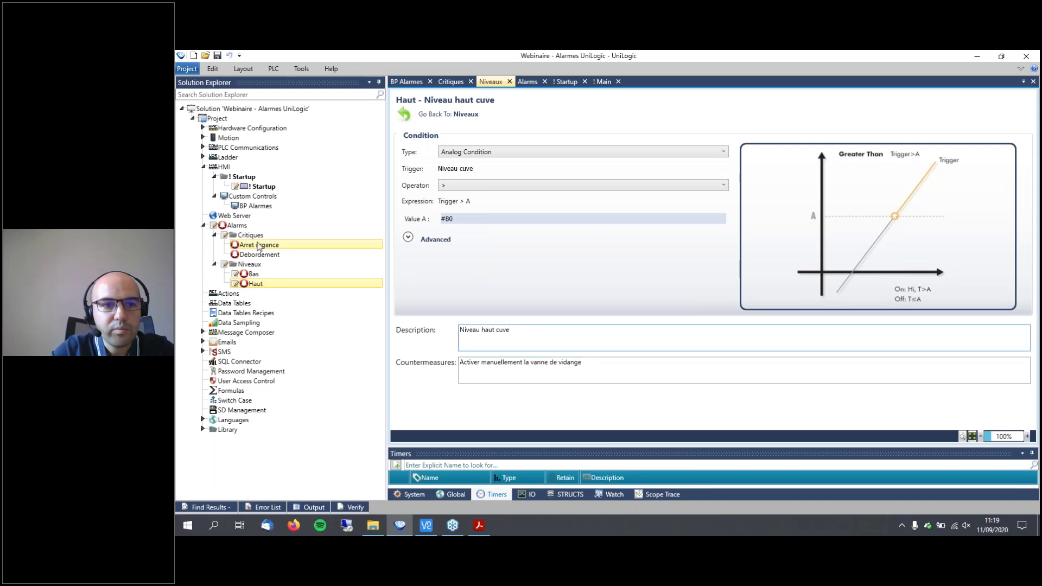
Review the alarm list of the Niveaux group, and open the Critiques group with its Debordement alarm selected.
left_click(273, 263)
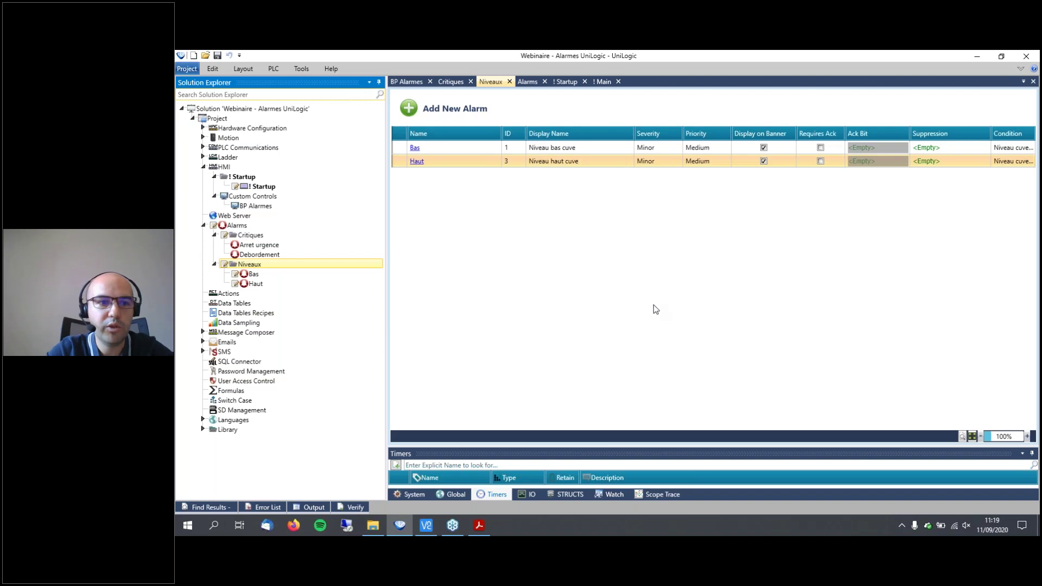
left_click(267, 237)
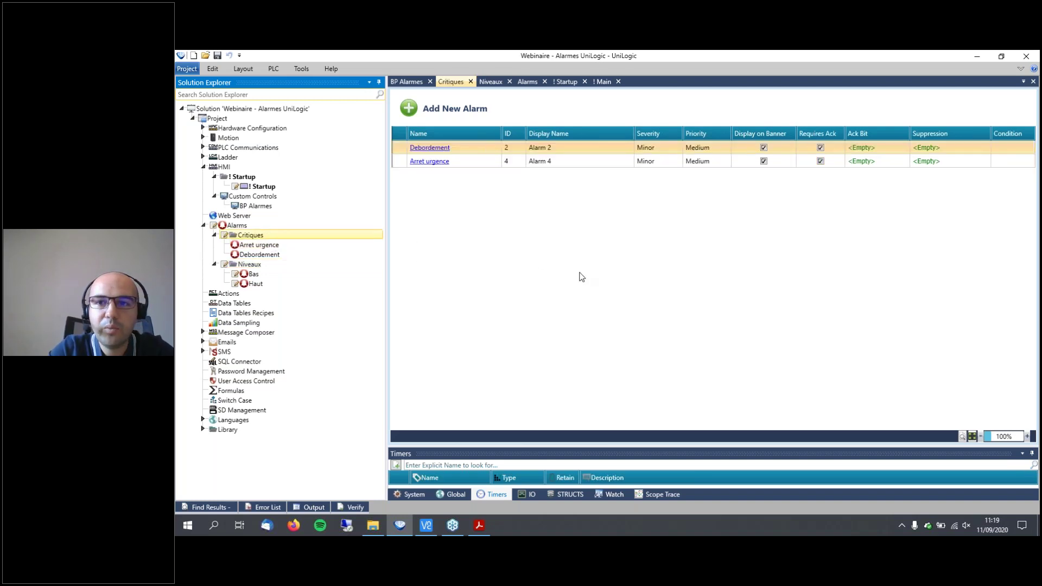
left_click(276, 256)
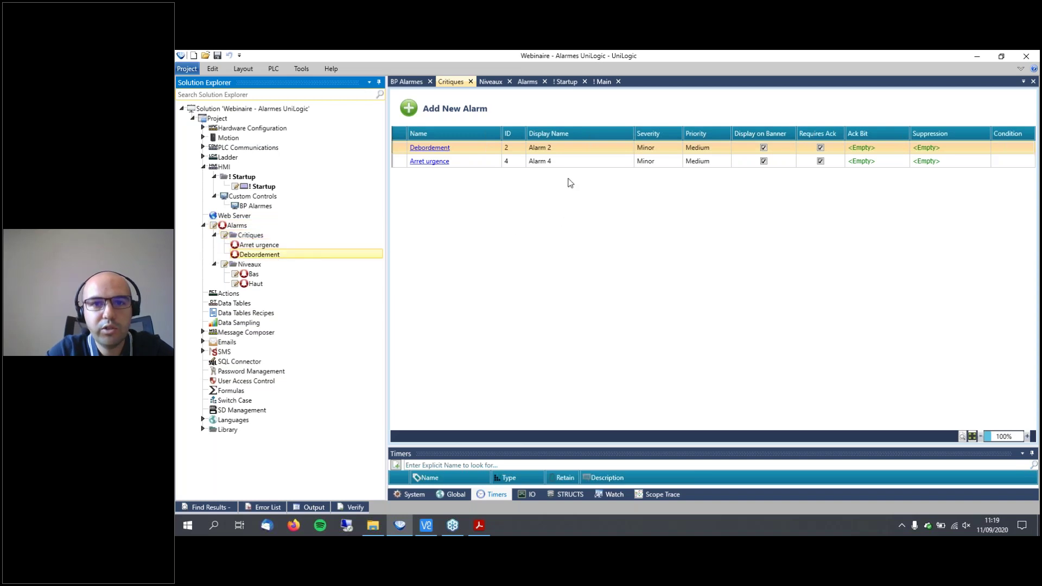
Set the display name of the Debordement alarm to "Debordement cuve".
left_click(570, 147)
type("Debordem")
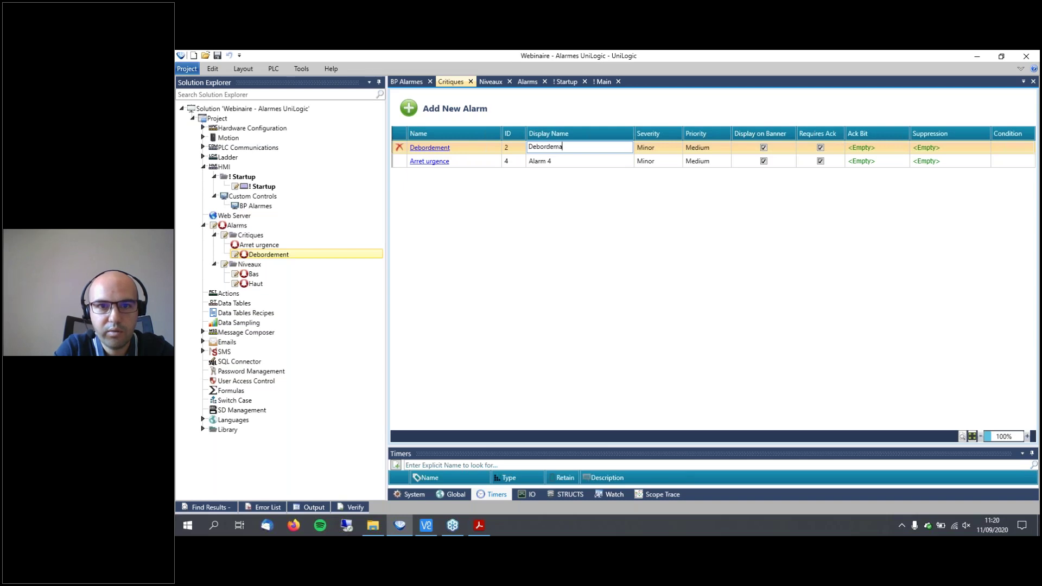
type("ent")
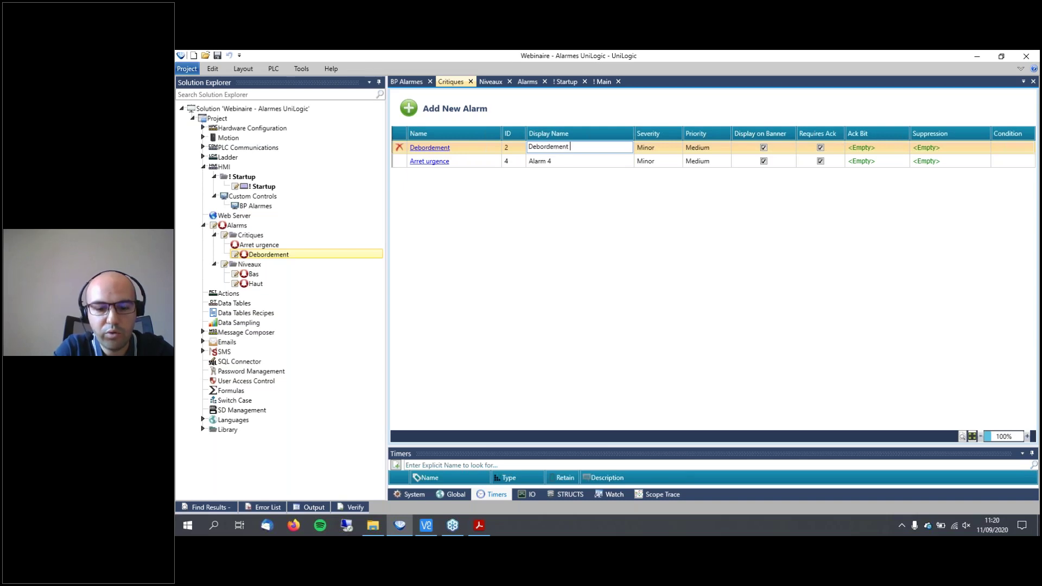
type(" cuve")
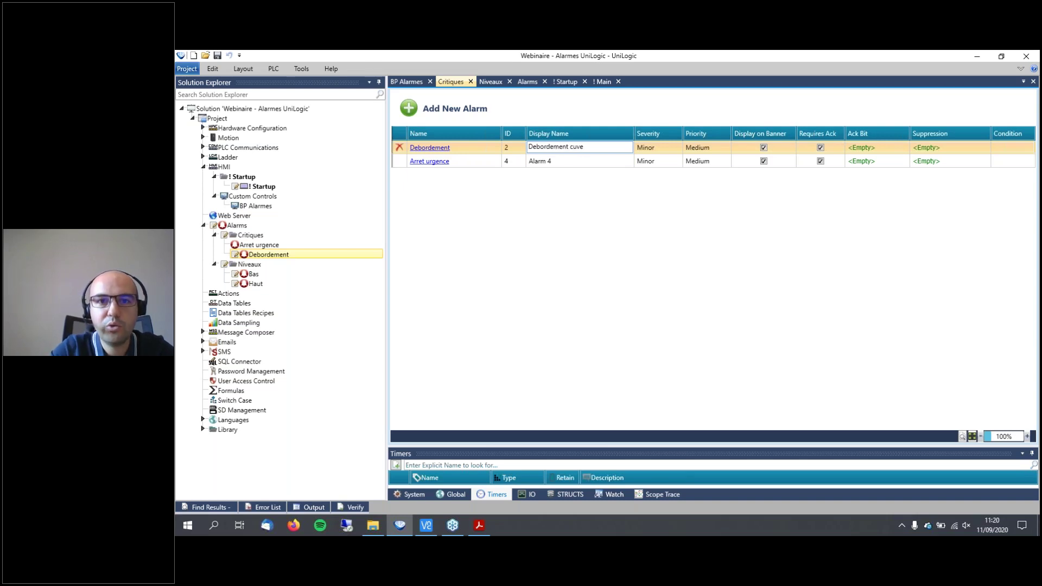
Set the display name of the Arret urgence alarm to "Arret urgence enclenche".
left_click(561, 163)
type("Arret urgence en")
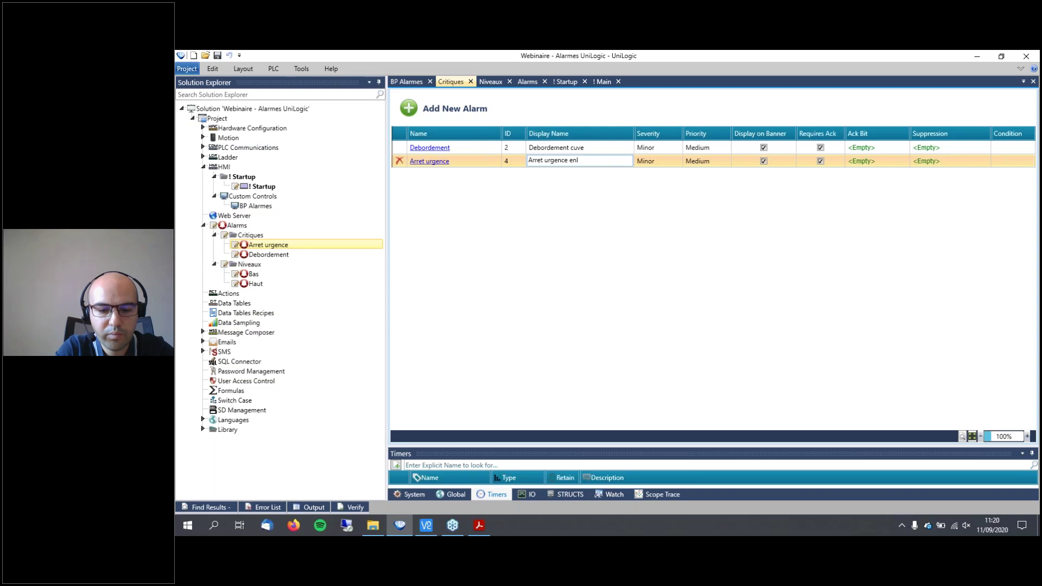
type(" clenche")
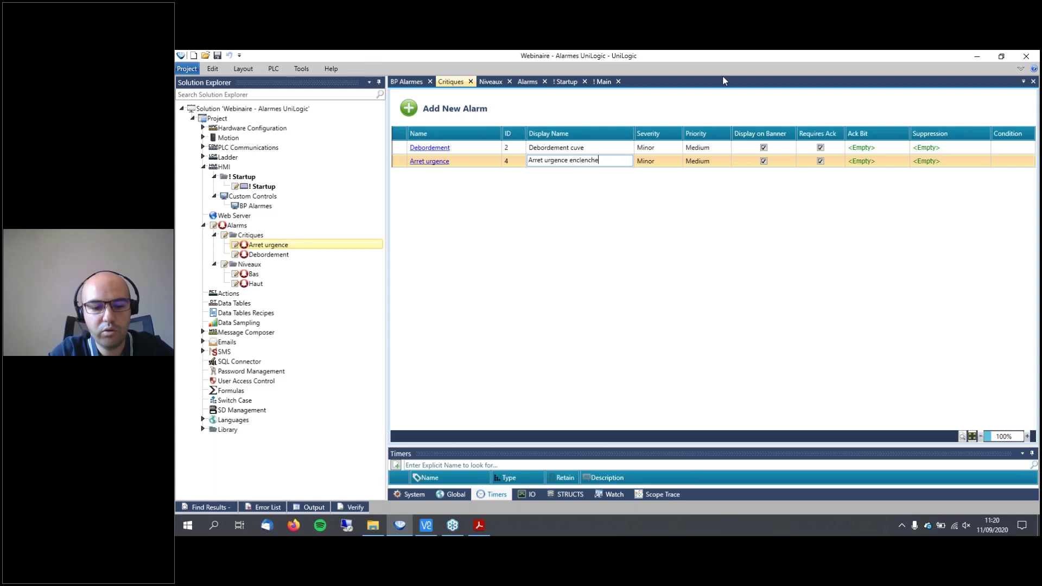
left_click(675, 196)
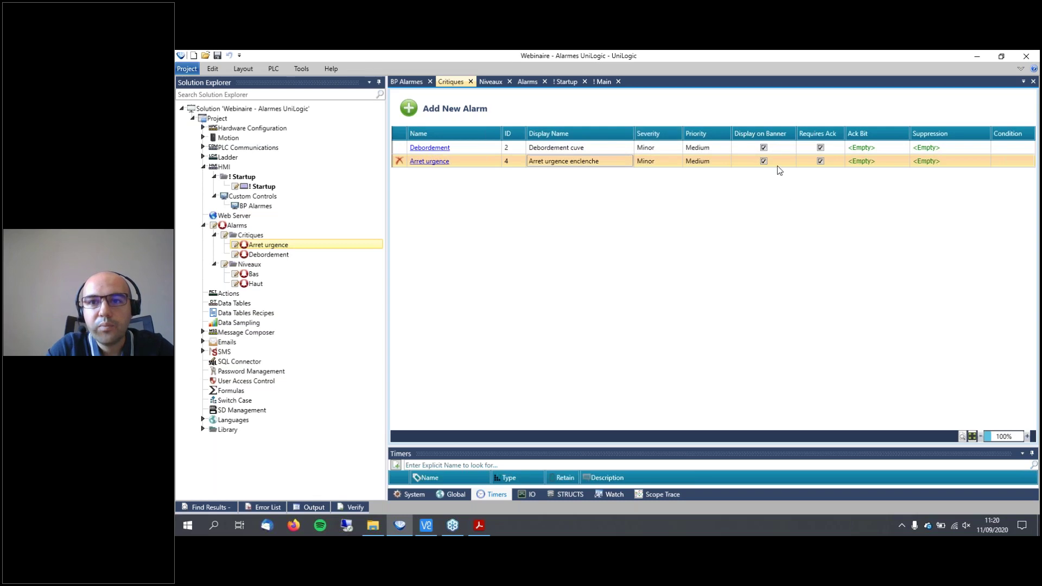
left_click(819, 162)
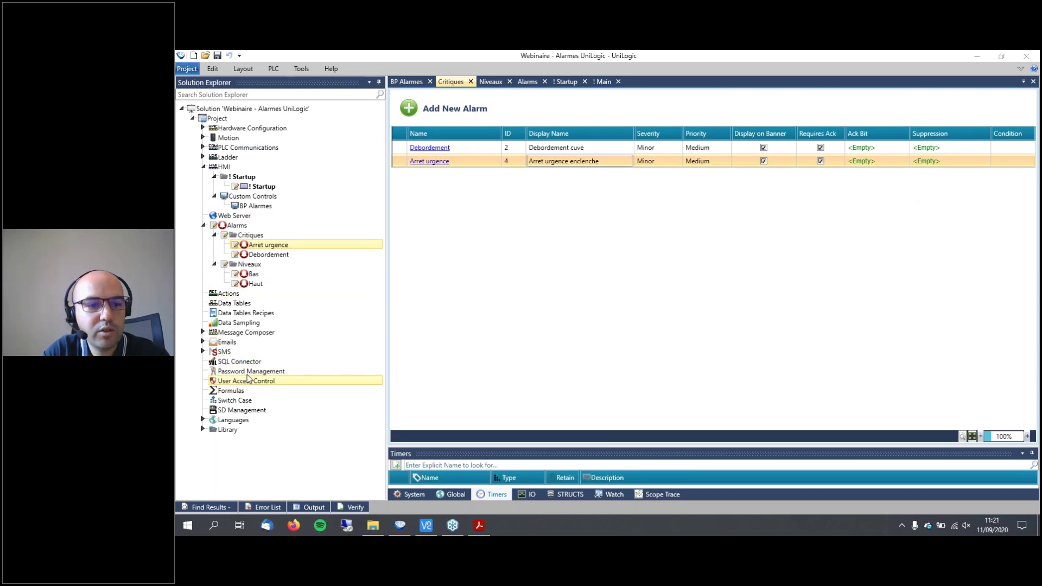
Add English to the project languages and open its translation list for the alarm texts.
double_click(230, 421)
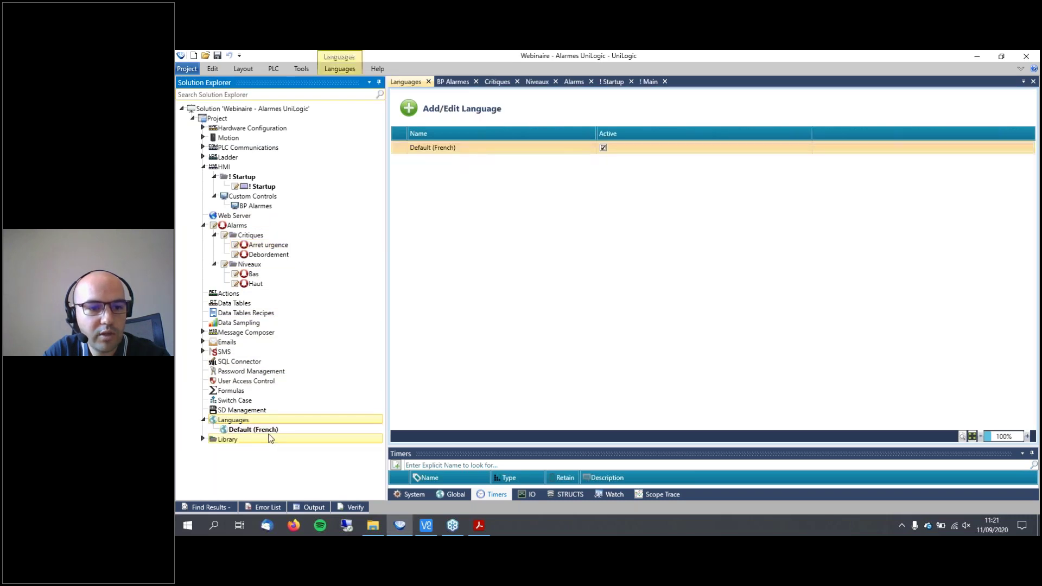
left_click(409, 108)
left_click(540, 292)
left_click(618, 376)
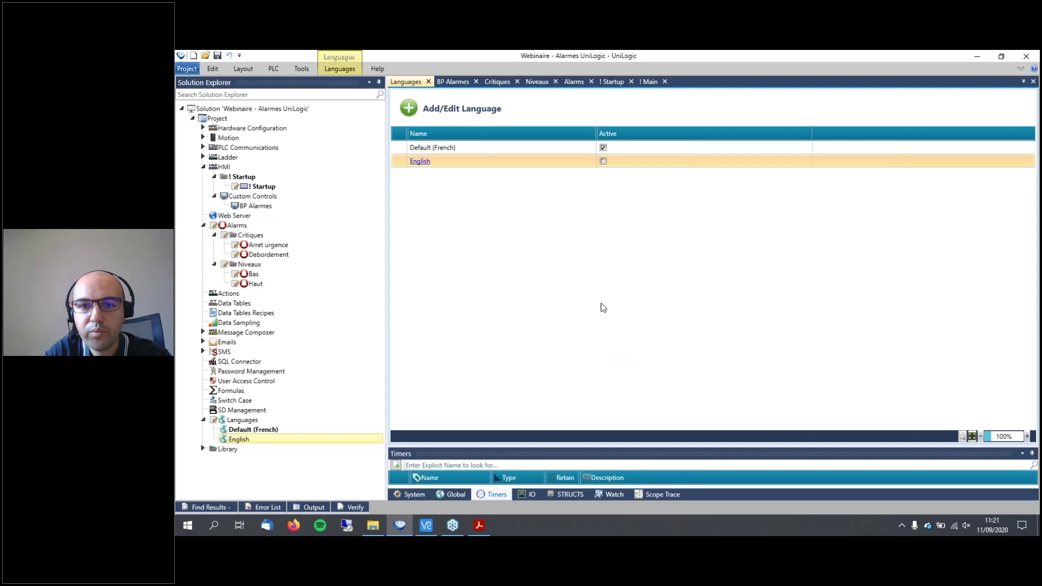
left_click(420, 162)
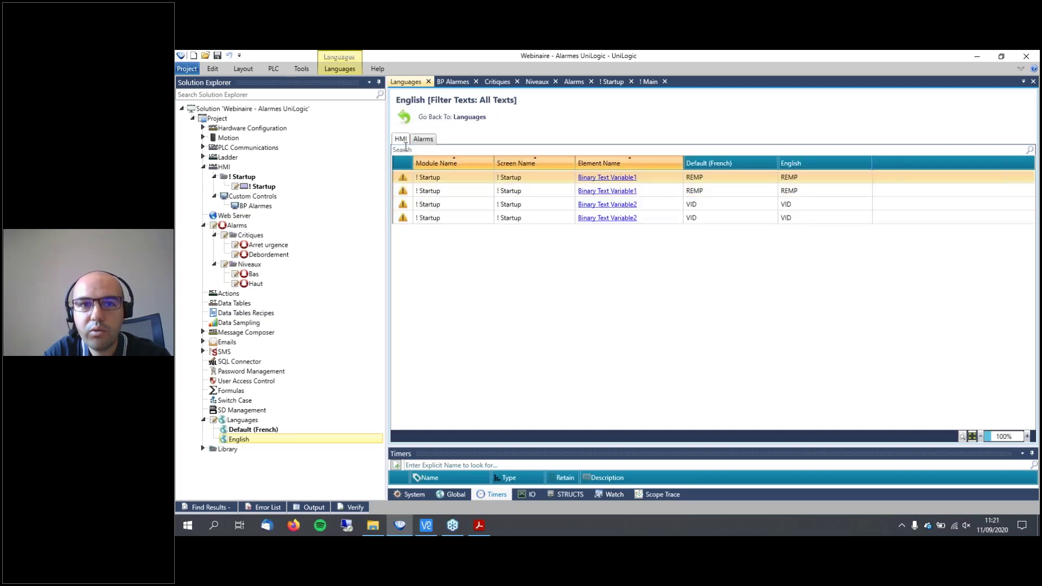
left_click(424, 139)
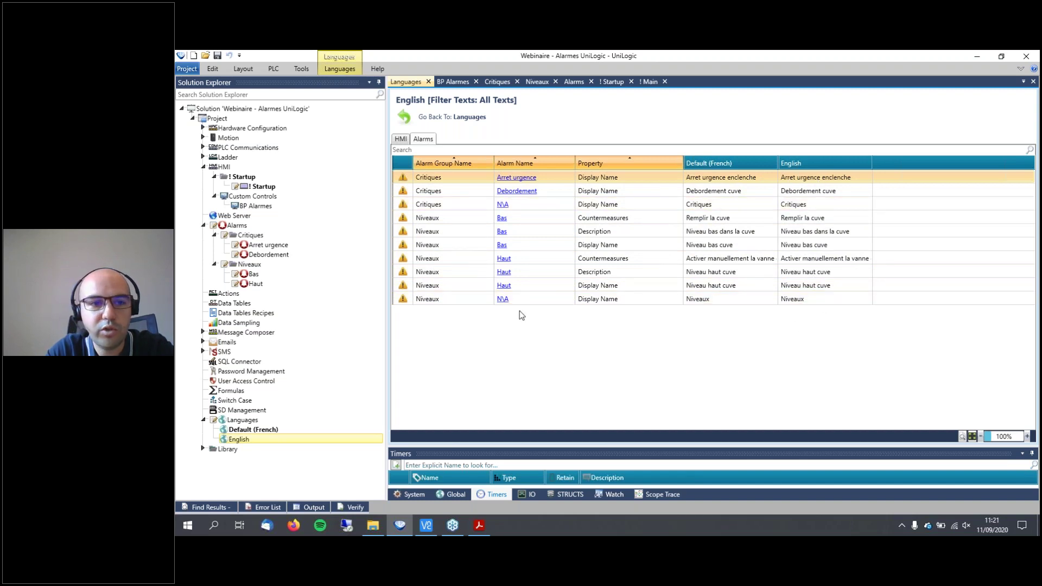
In the Critiques group, give the Debordement alarm an Analog Condition with Niveau cuve as its trigger.
double_click(325, 234)
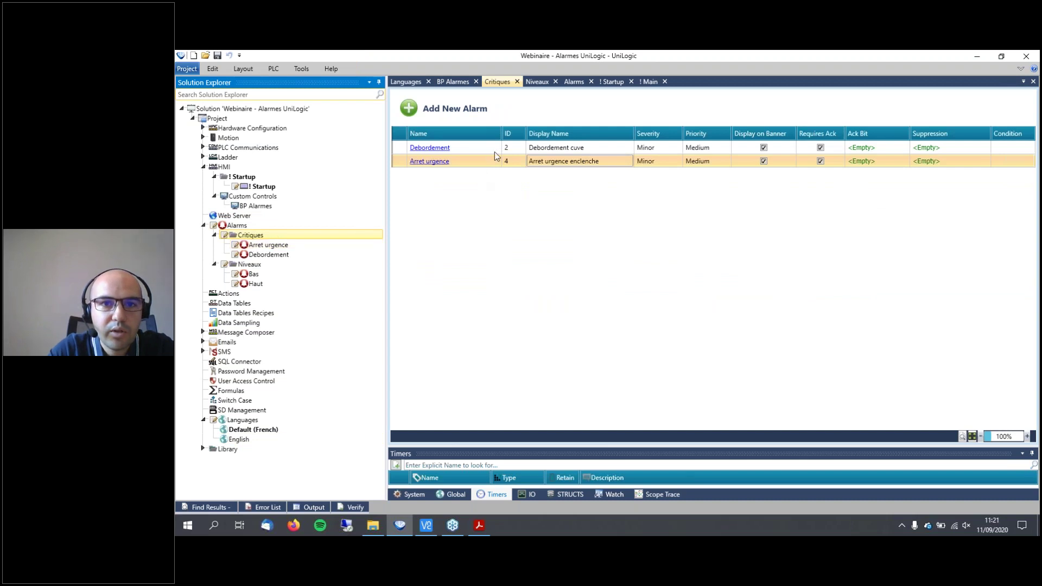
left_click(432, 149)
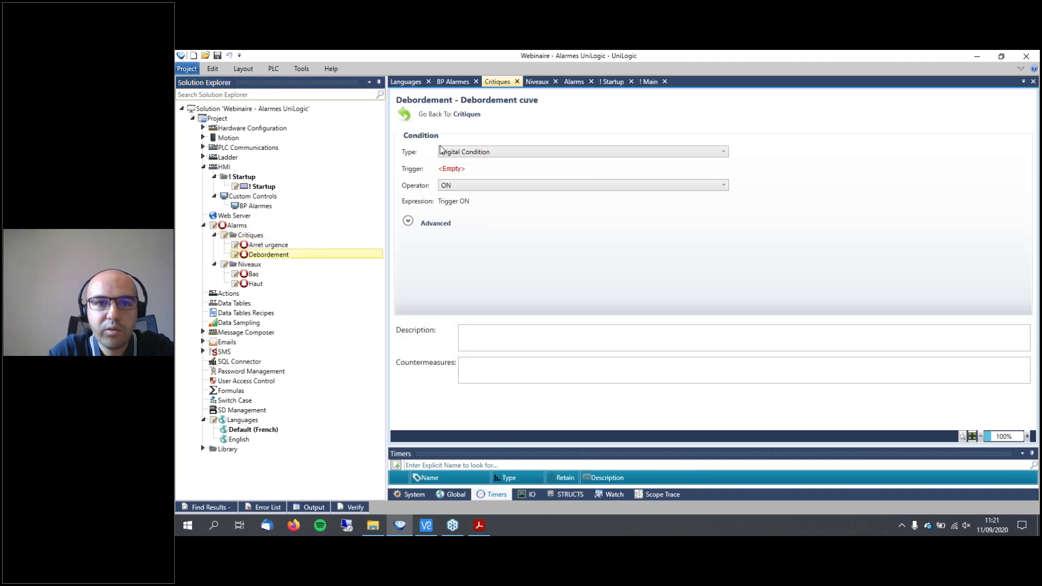
left_click(493, 148)
left_click(467, 173)
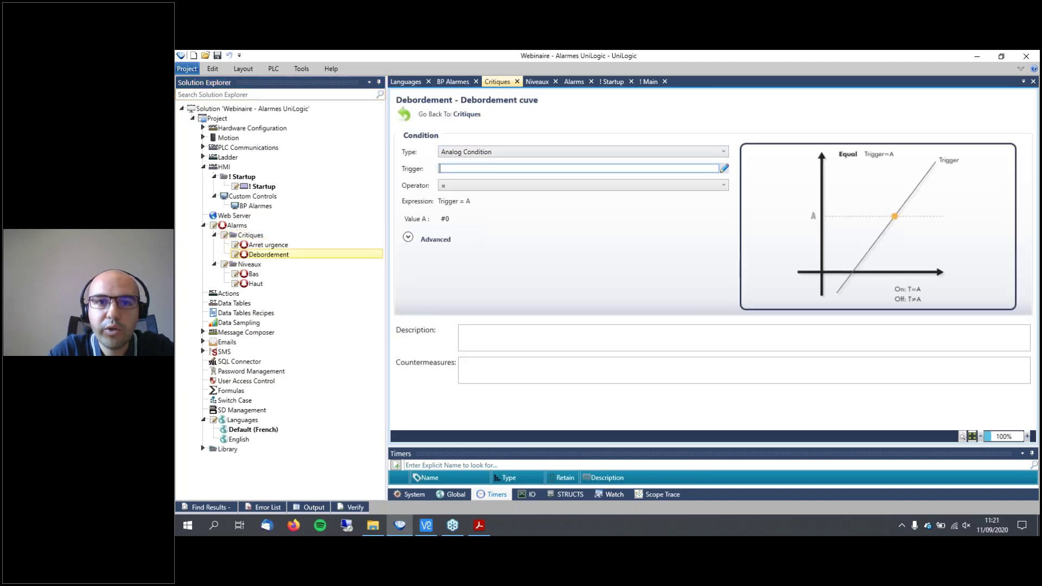
type("Niv")
left_click(461, 178)
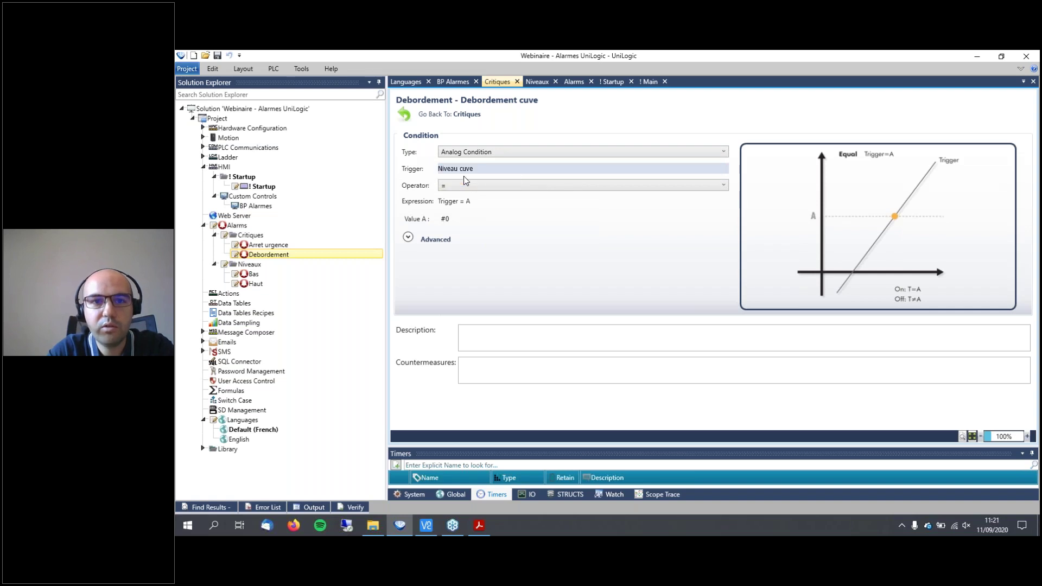
Set the Debordement alarm's condition operator to ≥ and its comparison value A to #100.
left_click(467, 186)
left_click(457, 230)
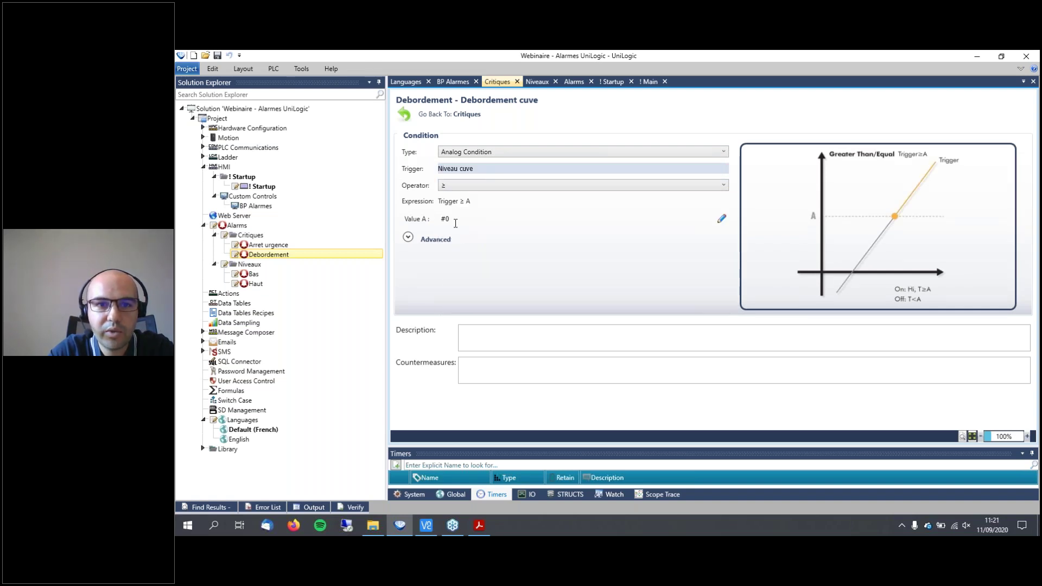
left_click(455, 220)
type("#100")
key("Return")
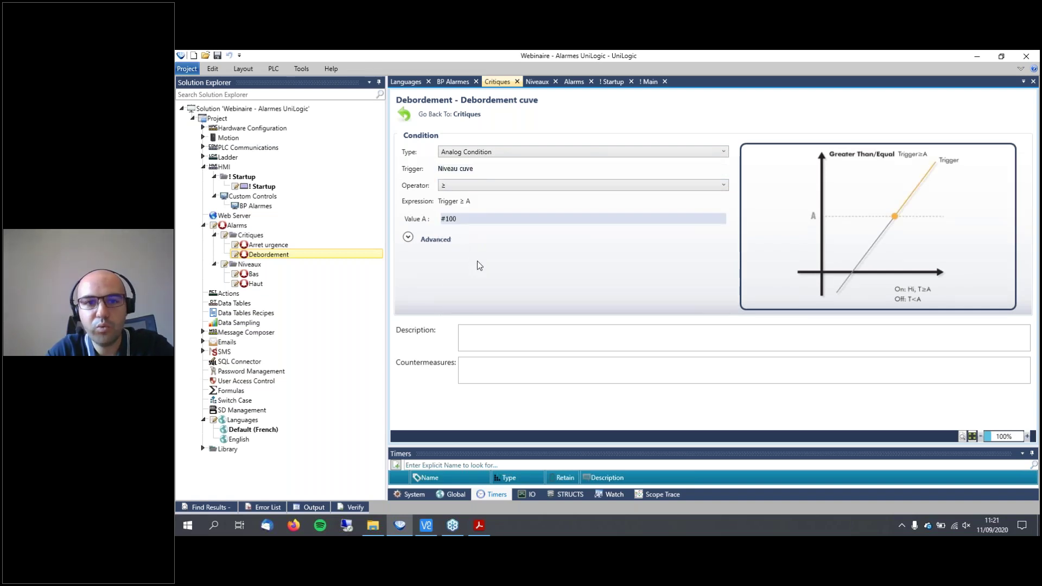
Enter "La cuve a debordee" as the description of the Debordement alarm.
left_click(479, 339)
type("L")
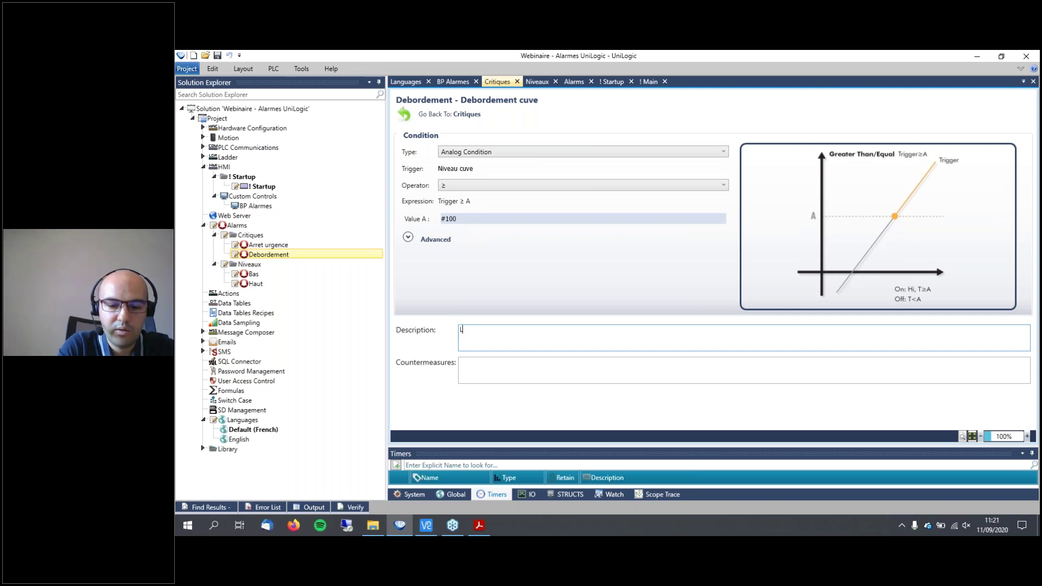
type("a cuve a dor")
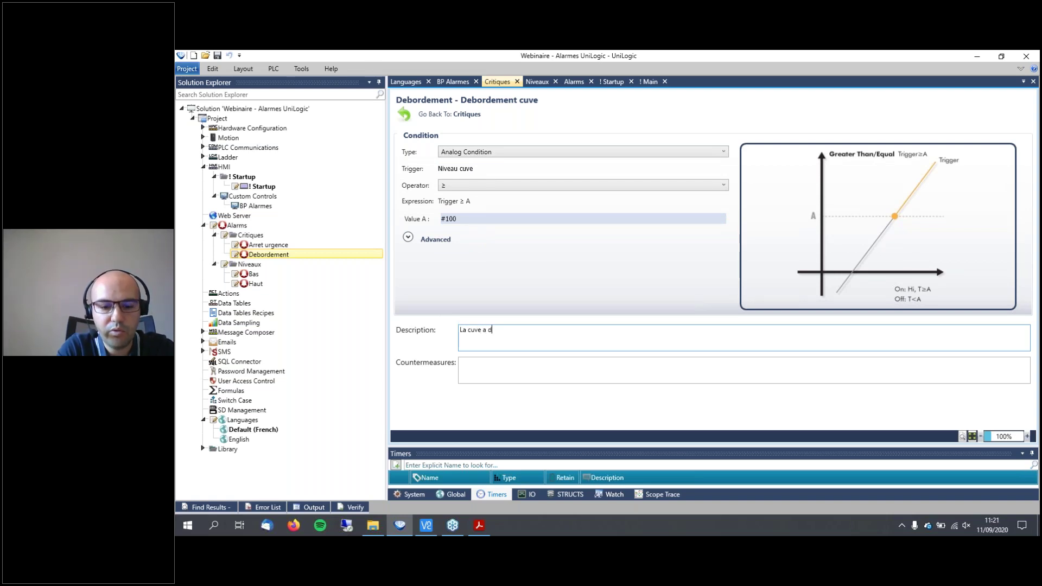
key("BackSpace")
key("BackSpace")
type("ebordee")
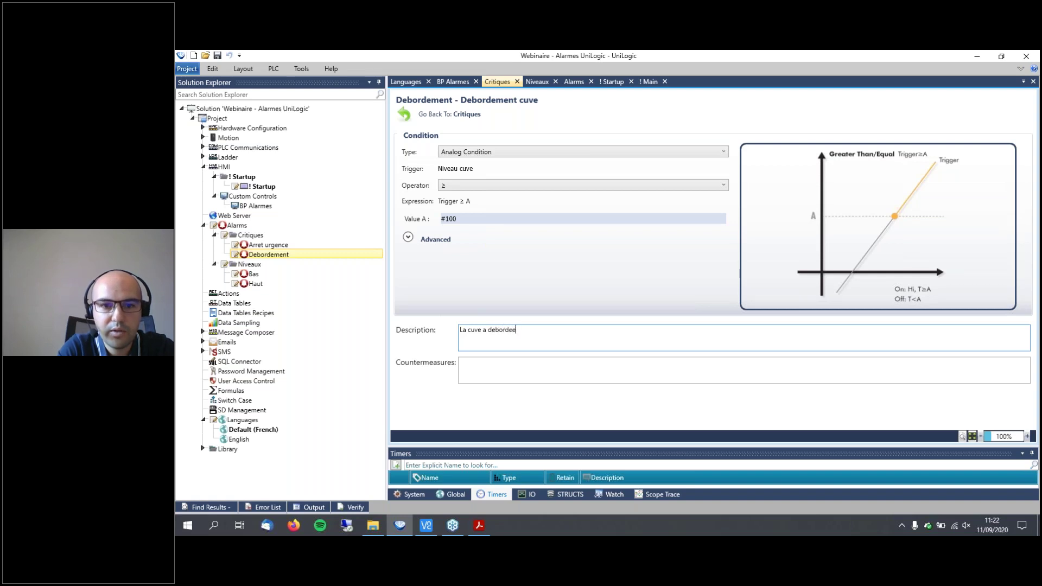
Enter "Suivre la procedure A23" as the Debordement alarm's countermeasure and return to the Critiques alarm list.
left_click(554, 368)
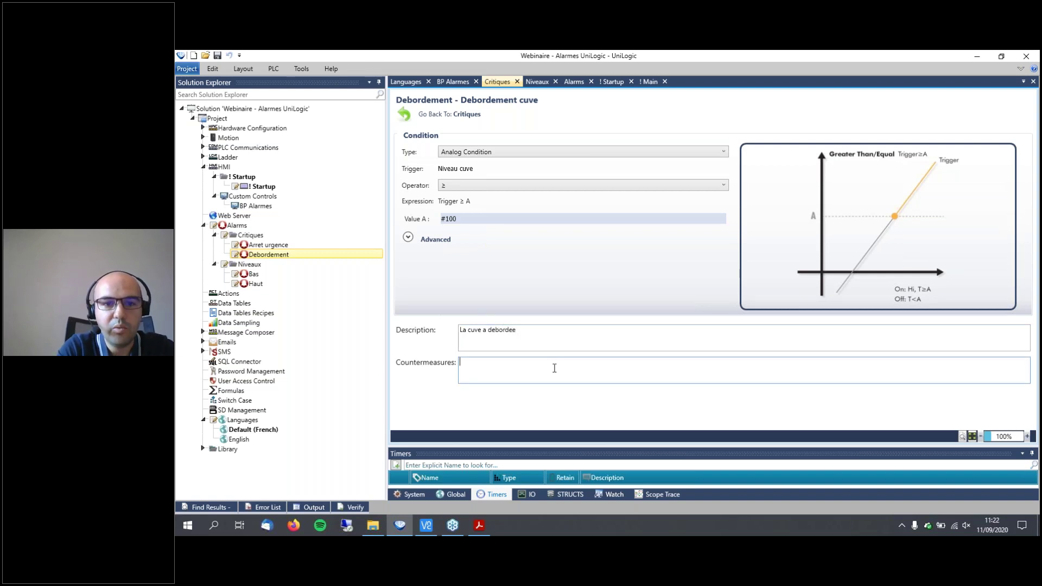
type("Suivre la procedure A23")
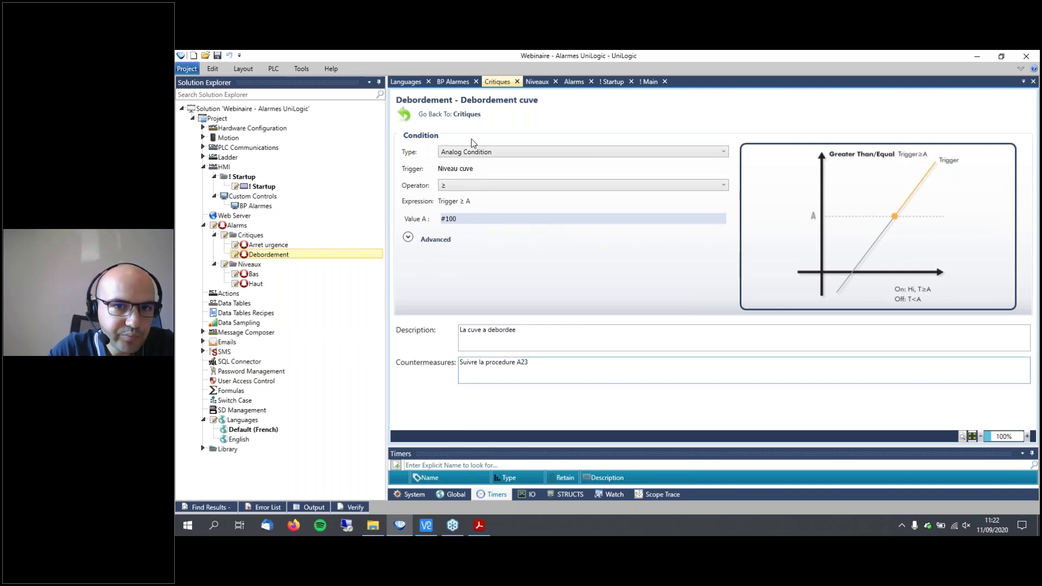
left_click(444, 118)
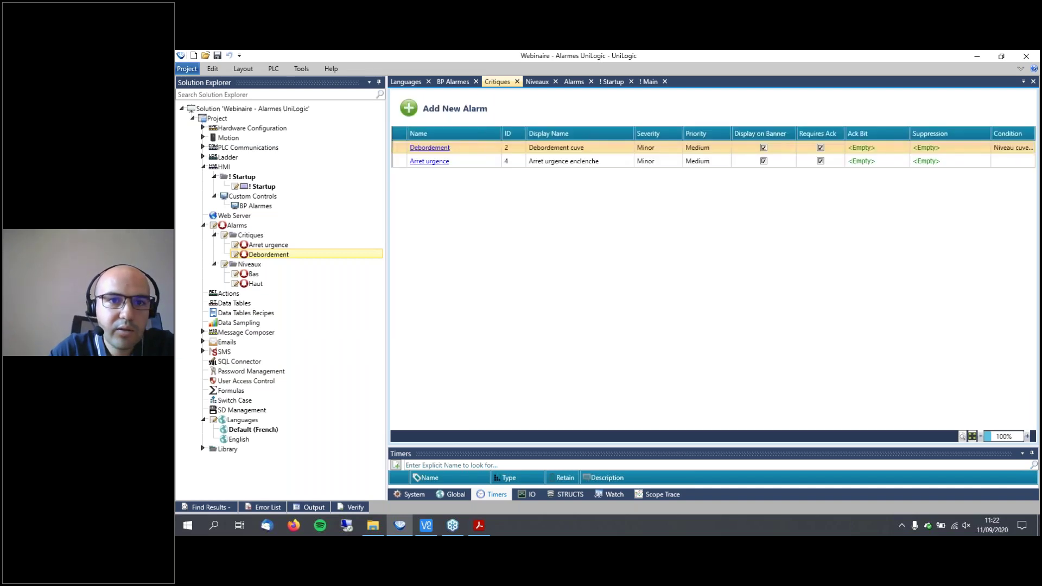
Set the Arret urgence alarm's digital condition to the trigger BP Arret urgence with the operator ON.
left_click(430, 163)
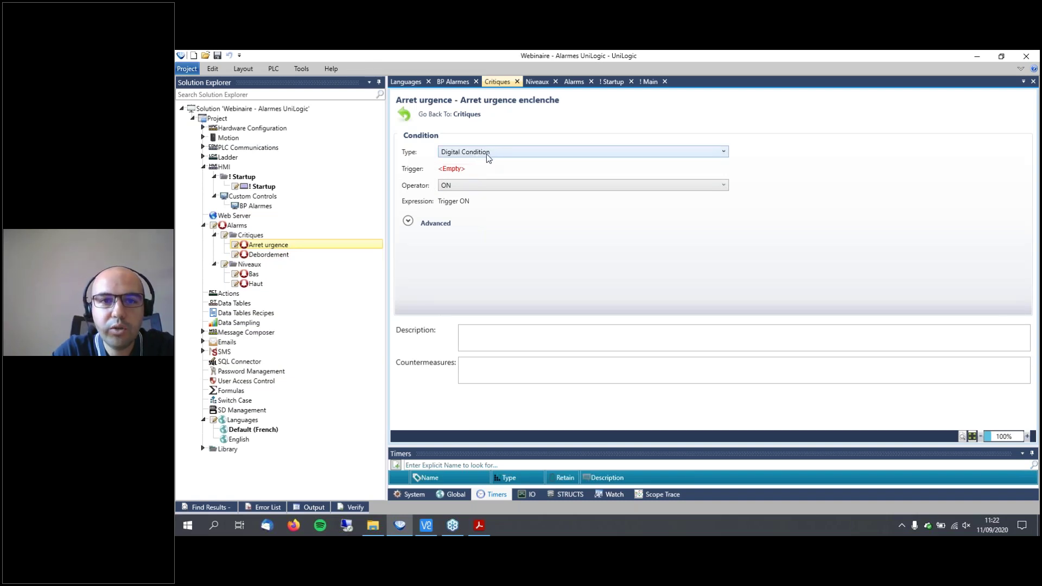
left_click(451, 169)
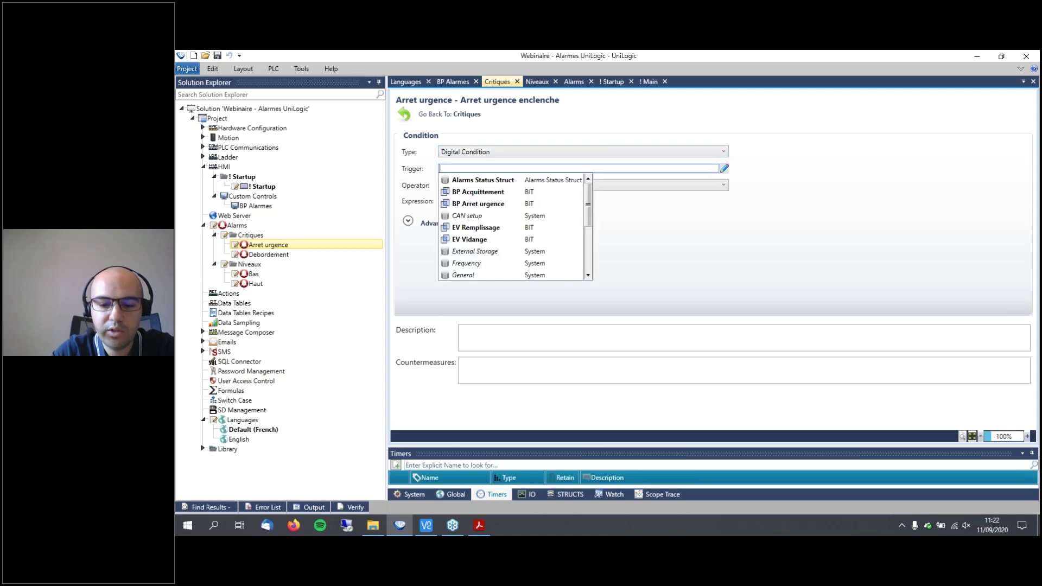
type("b")
left_click(470, 192)
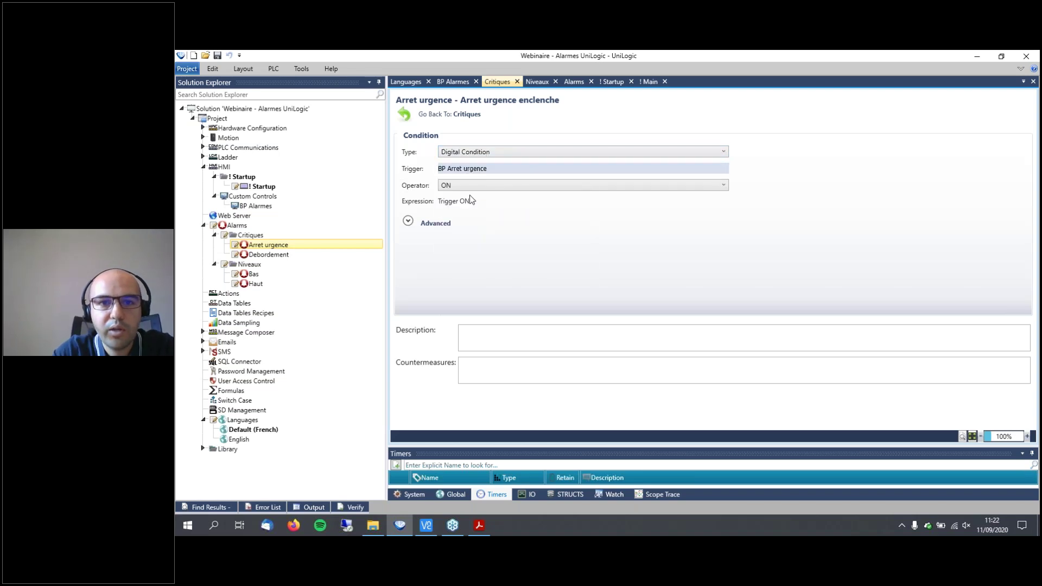
left_click(468, 185)
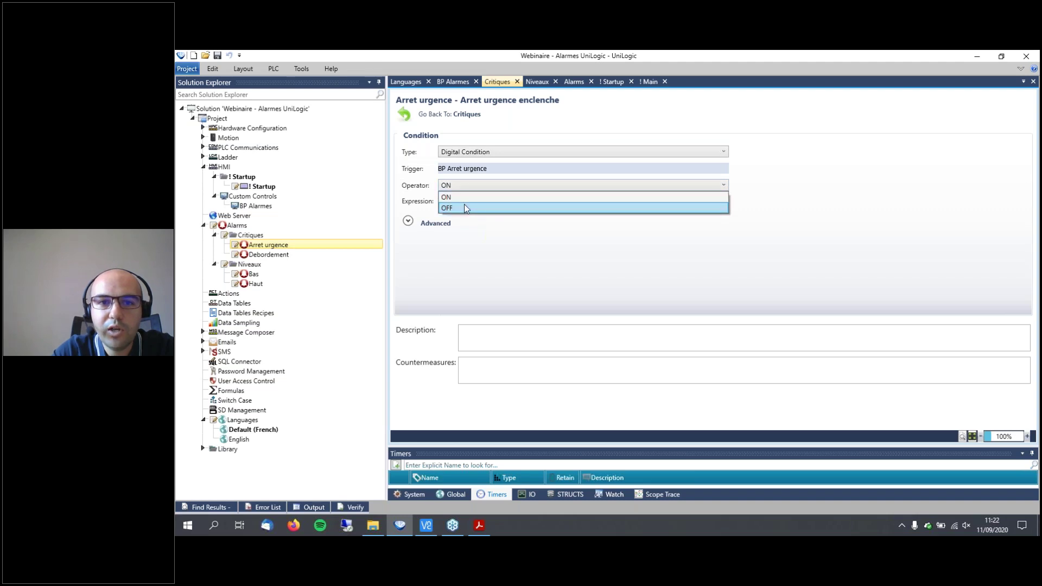
left_click(455, 198)
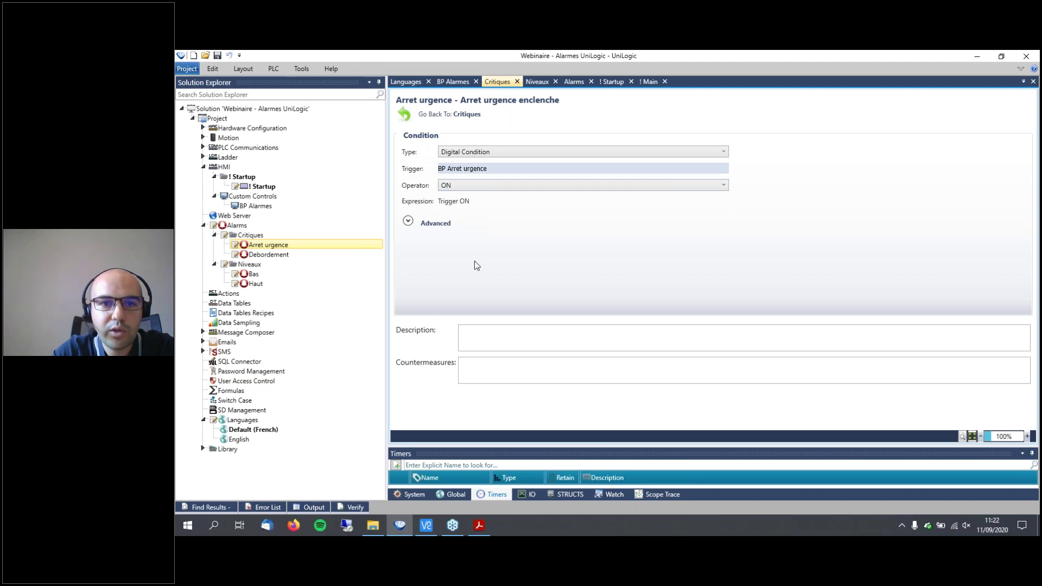
Enter "Arret urgence enclenche" as the description of the Arret urgence alarm.
left_click(518, 335)
type("Arret ")
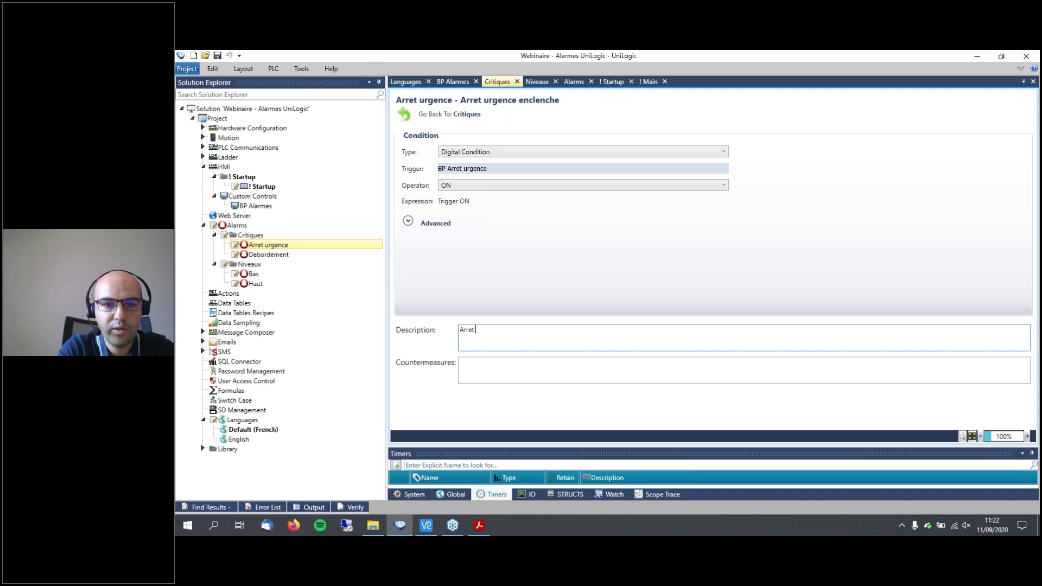
type("urgenc")
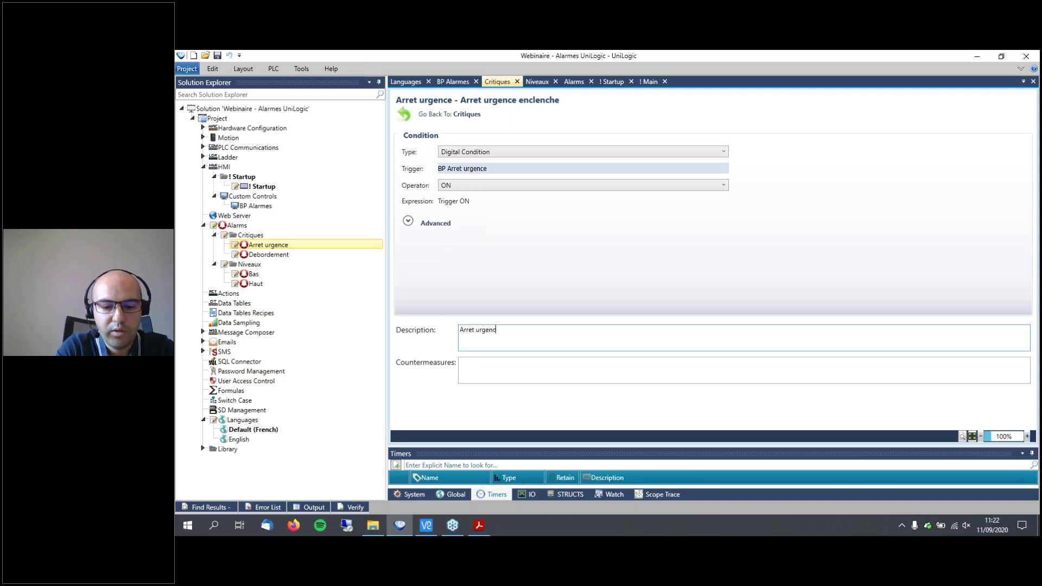
type("e enclenche")
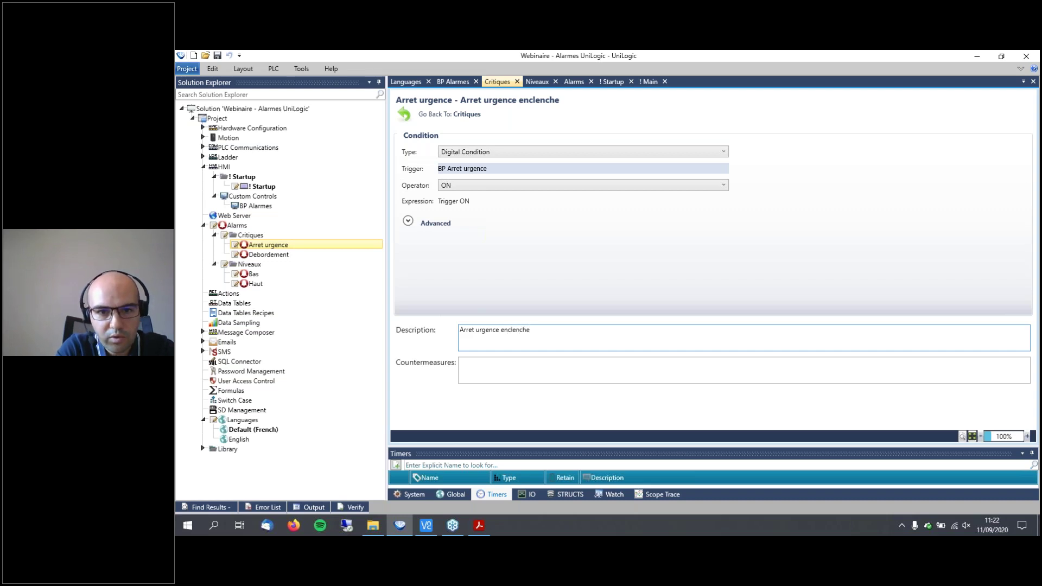
Enter "Deverrouiller arret urgence et rearmer" as the countermeasure of the Arret urgence alarm.
left_click(505, 369)
type("D")
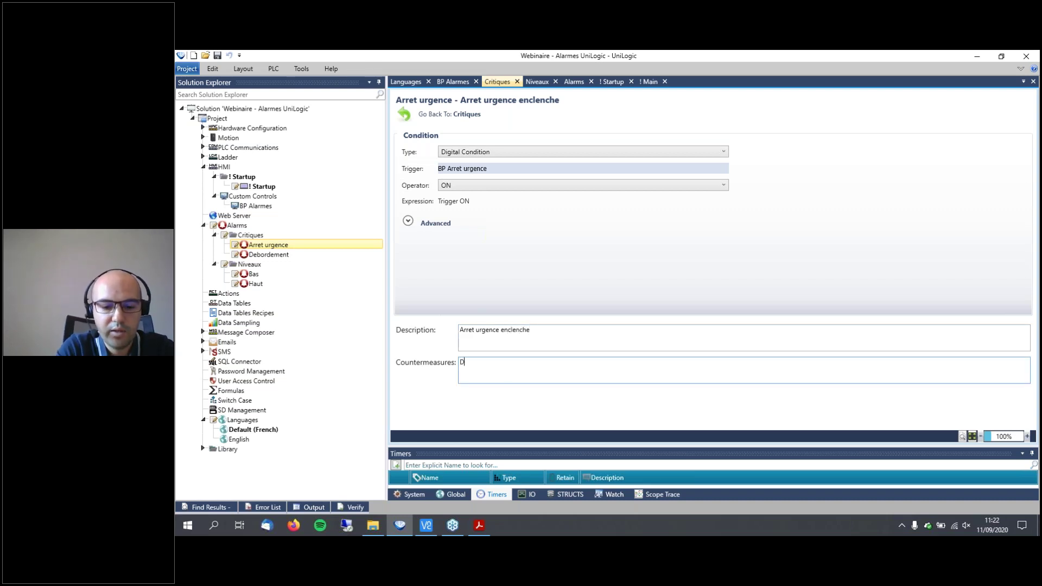
type("everrouiller ")
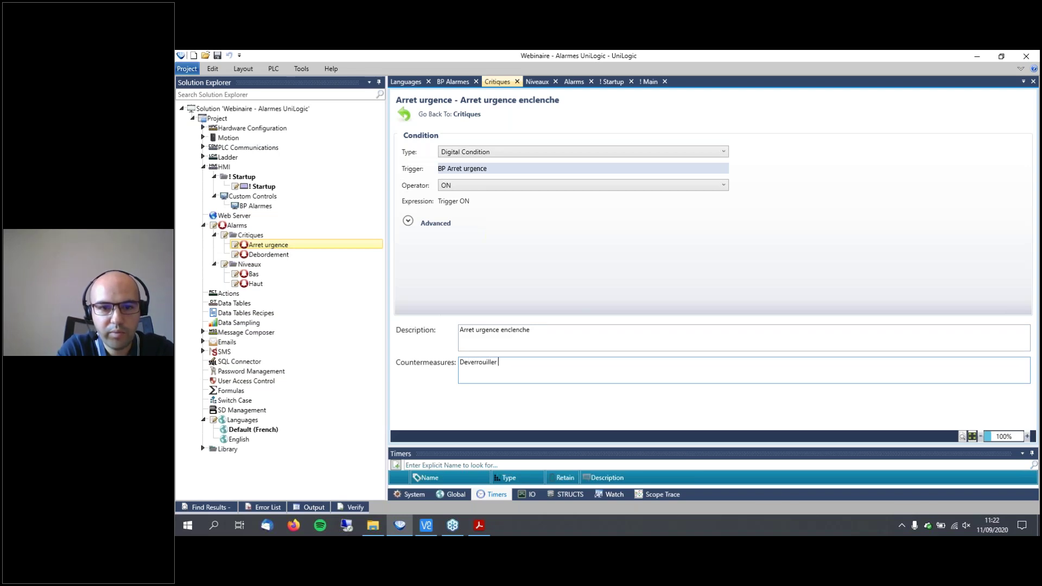
type("arret ")
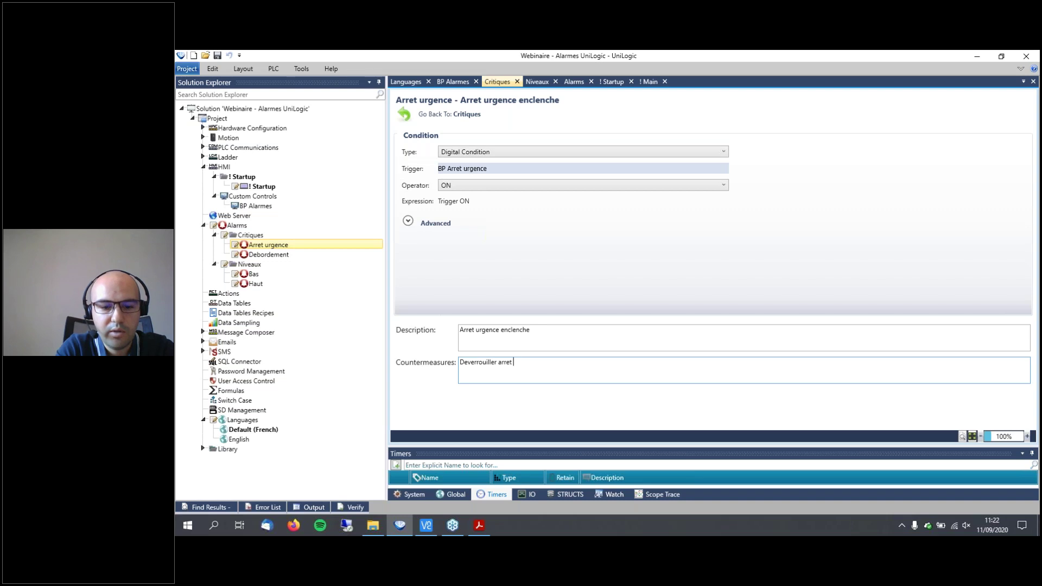
type("urgence et ")
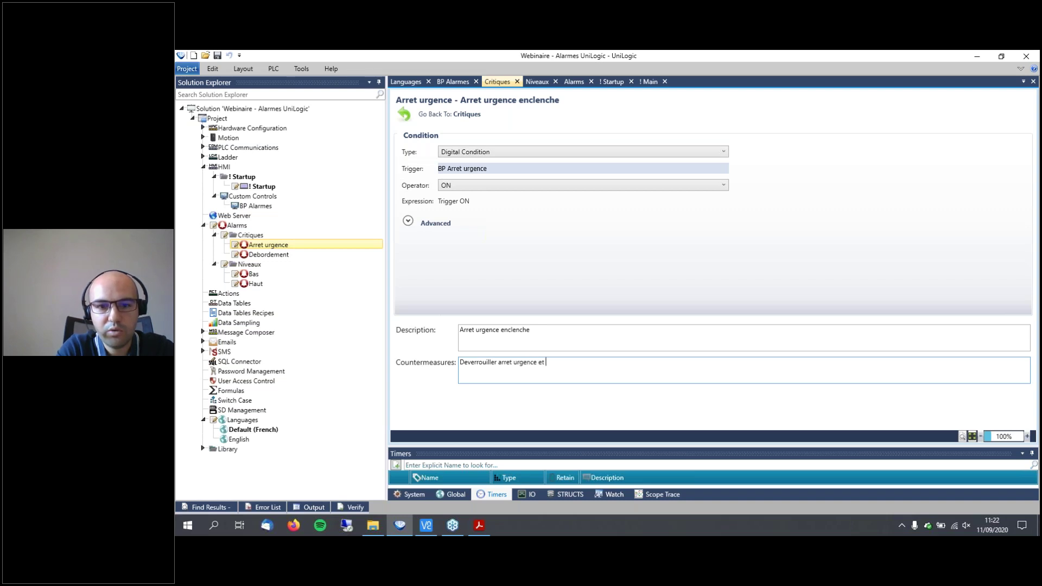
type("rearmer")
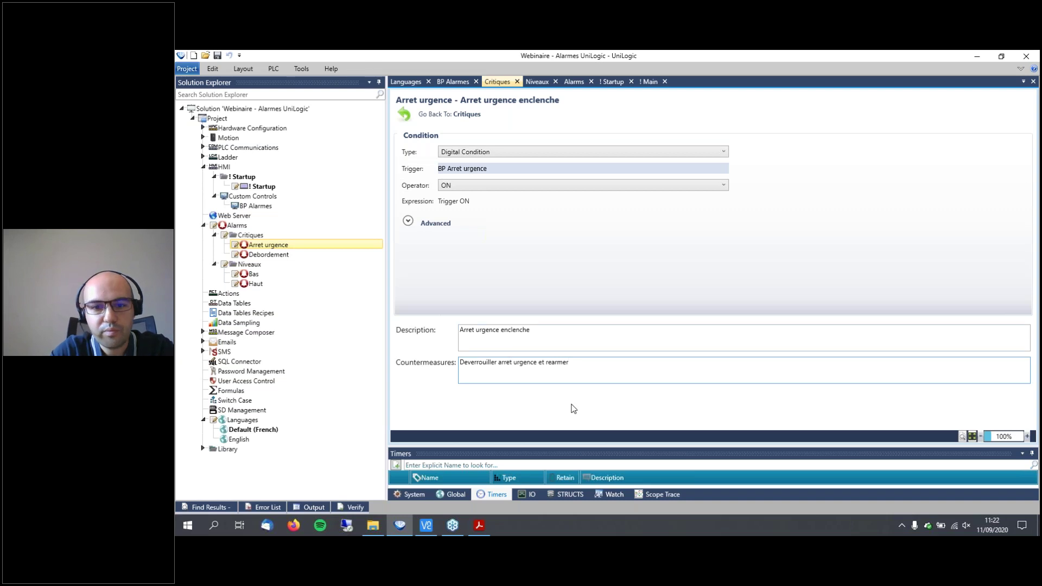
left_click(594, 337)
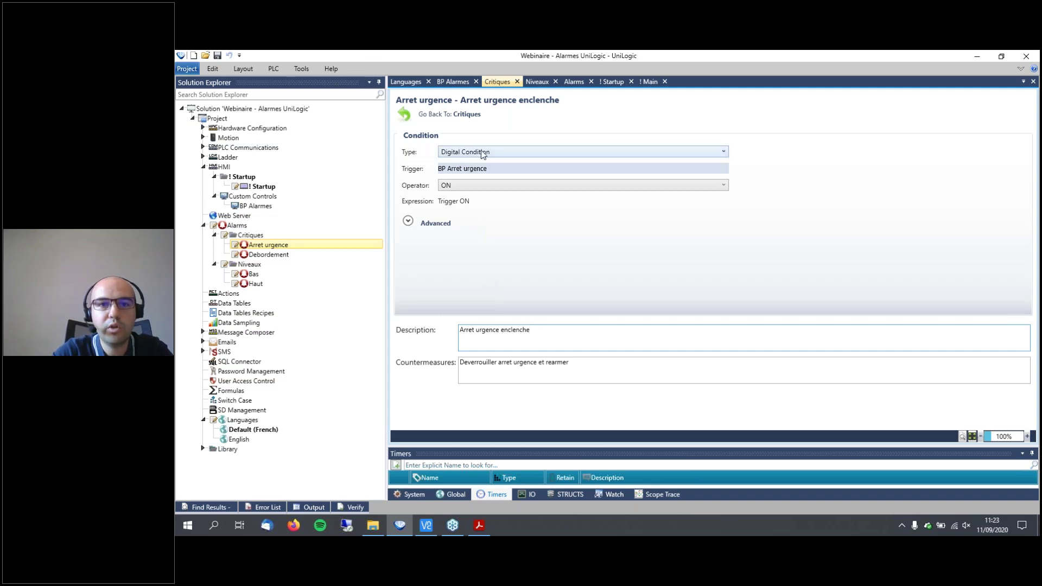
Review the operator choices offered for the digital Arret urgence condition and the analog Debordement condition.
left_click(479, 186)
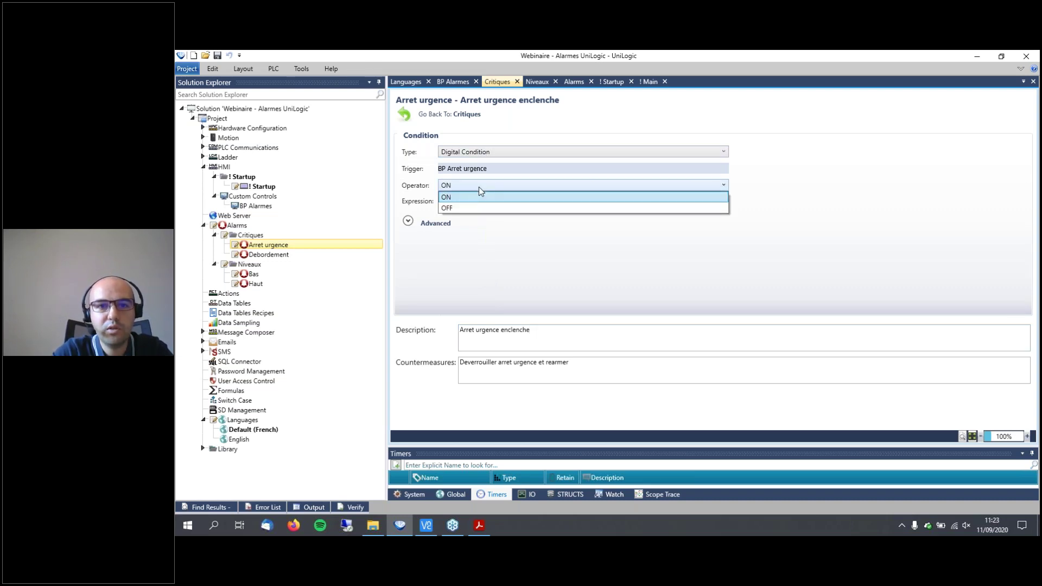
left_click(479, 197)
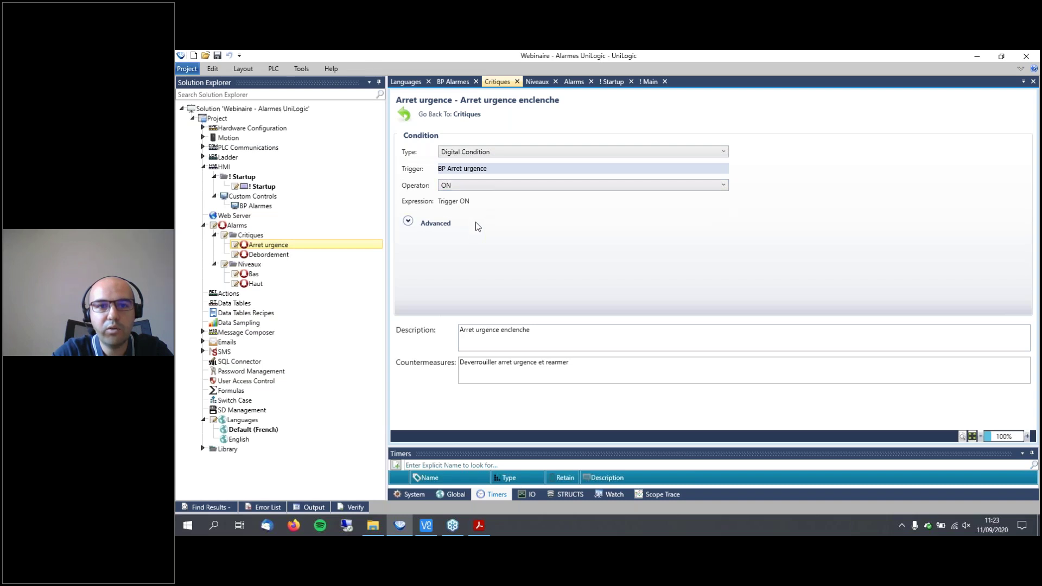
left_click(323, 255)
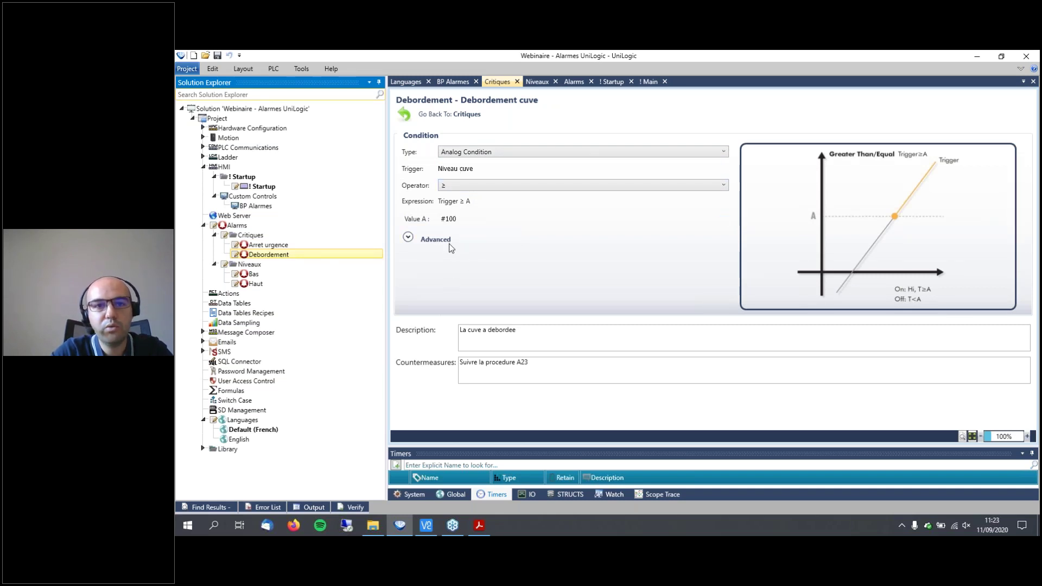
left_click(456, 186)
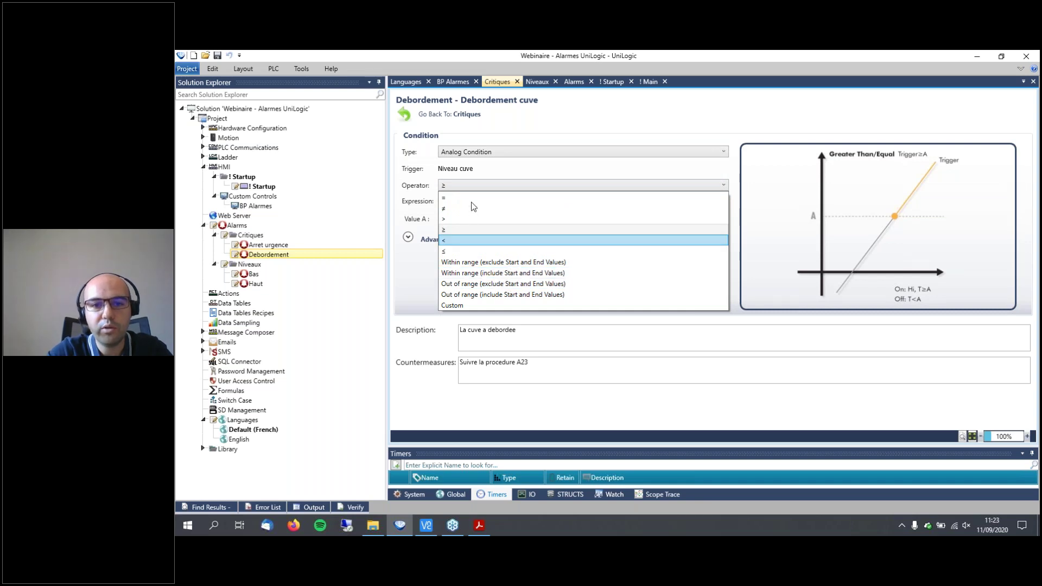
left_click(465, 187)
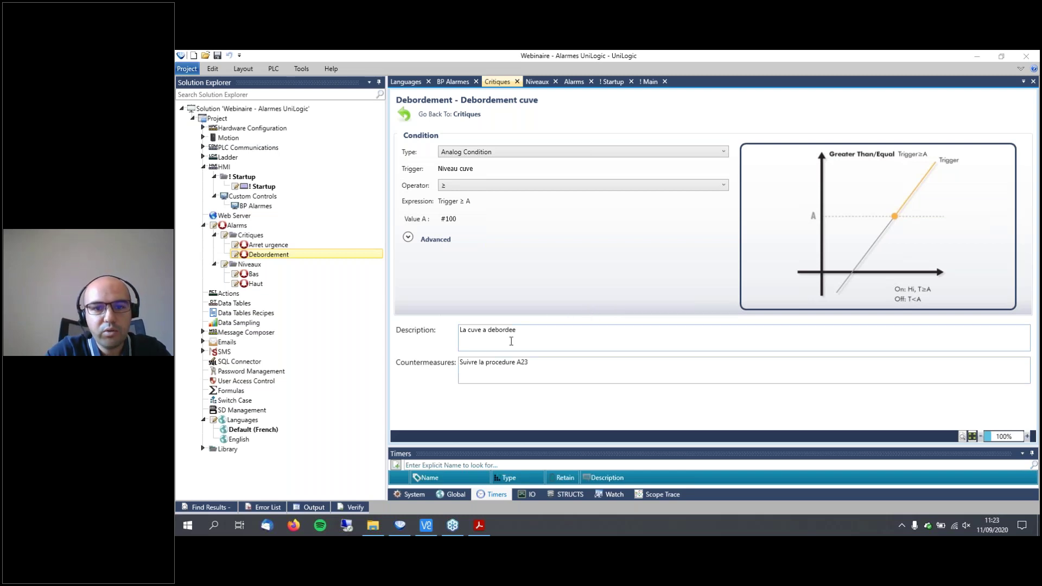
Correct the Debordement alarm's description to "La cuve a debordé" and return to the Critiques alarm list.
left_click(530, 332)
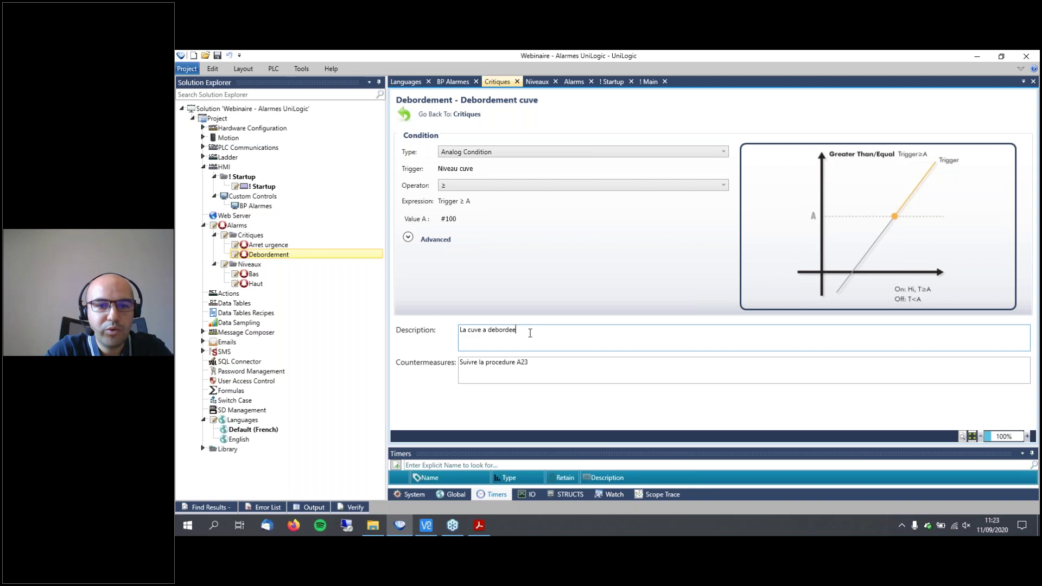
key("BackSpace")
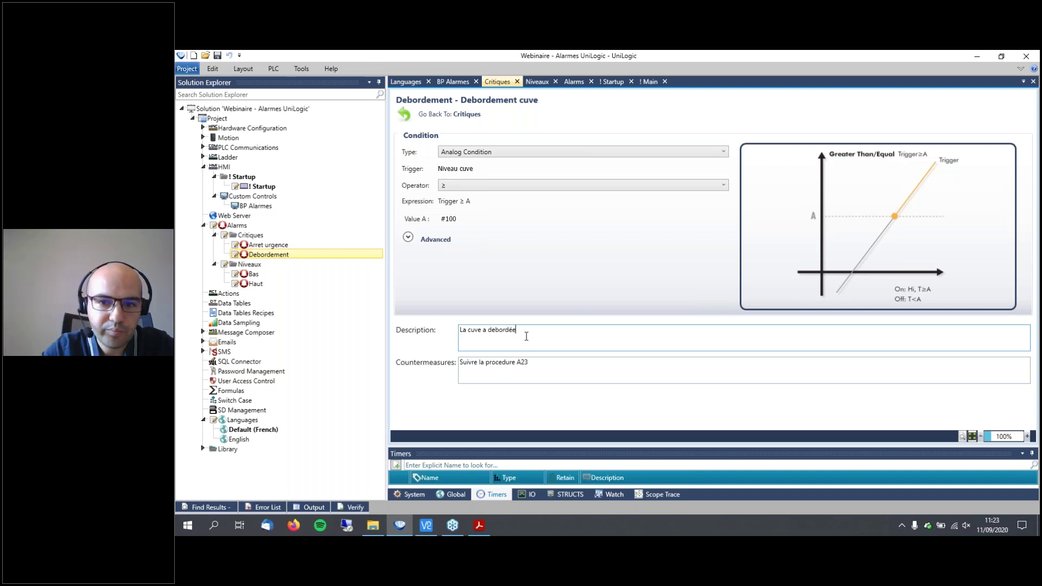
left_click(532, 363)
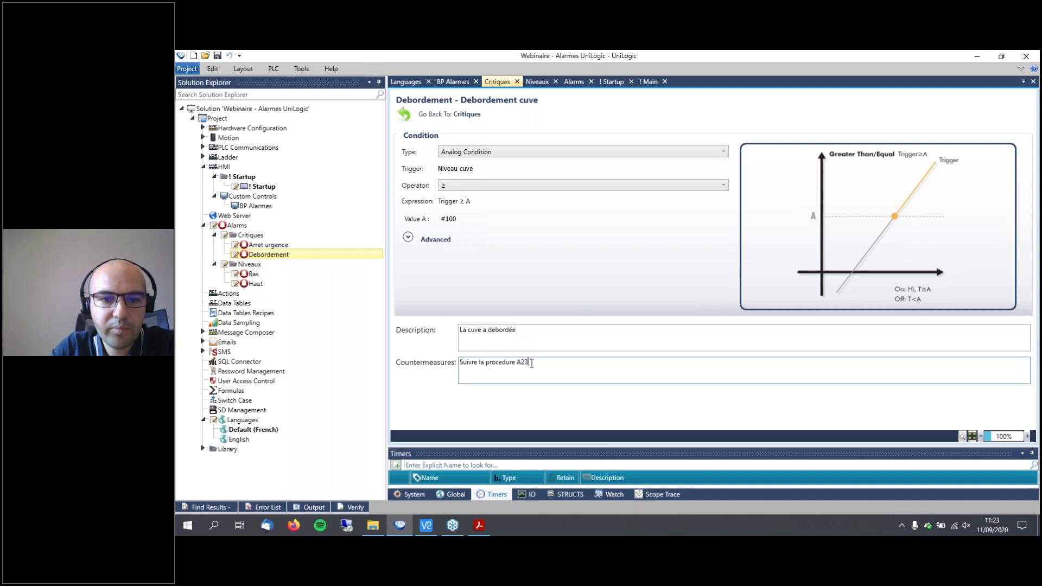
key("shift+Tab")
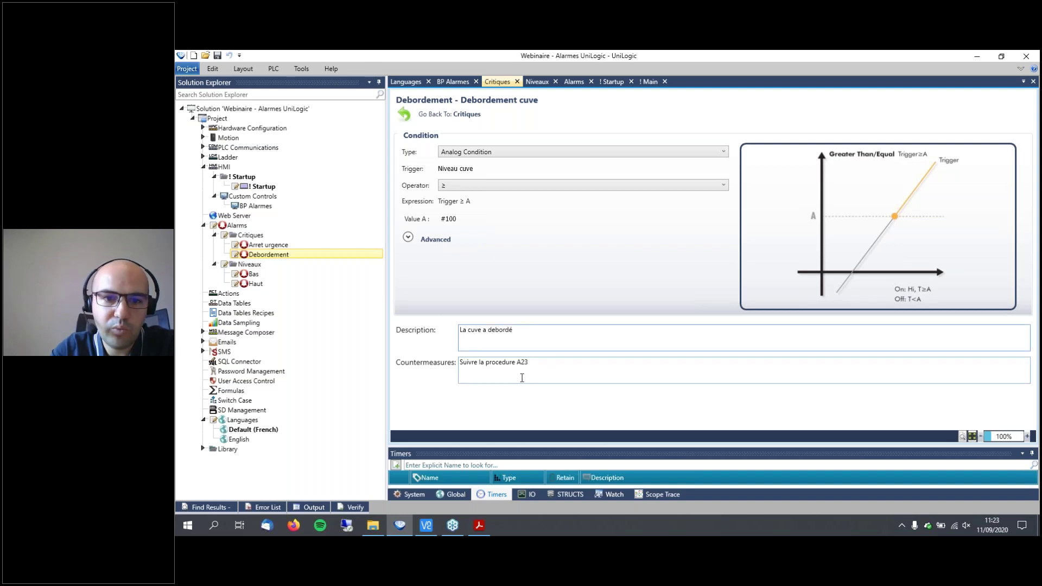
key("ctrl+Left")
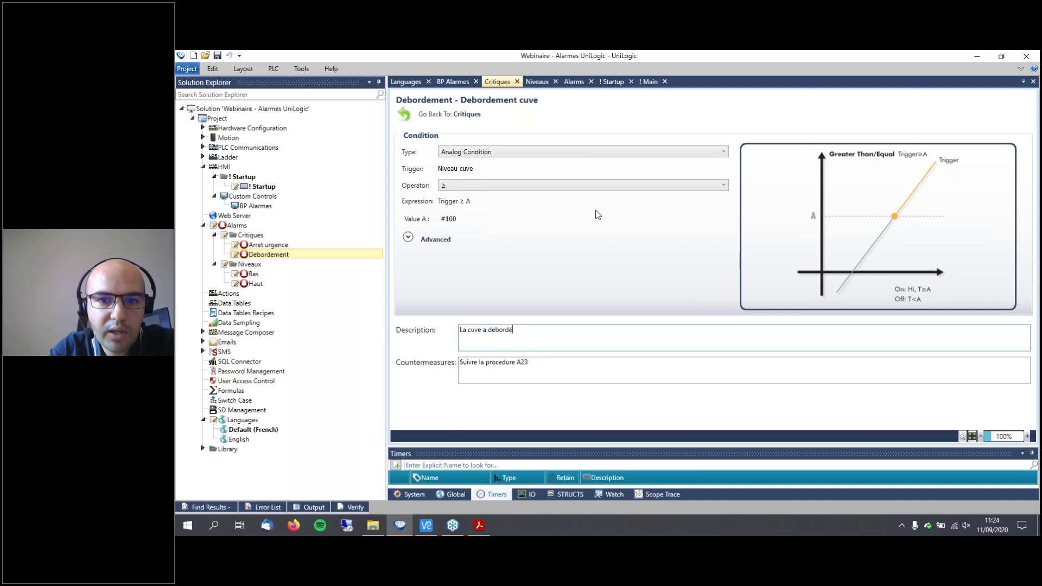
left_click(421, 116)
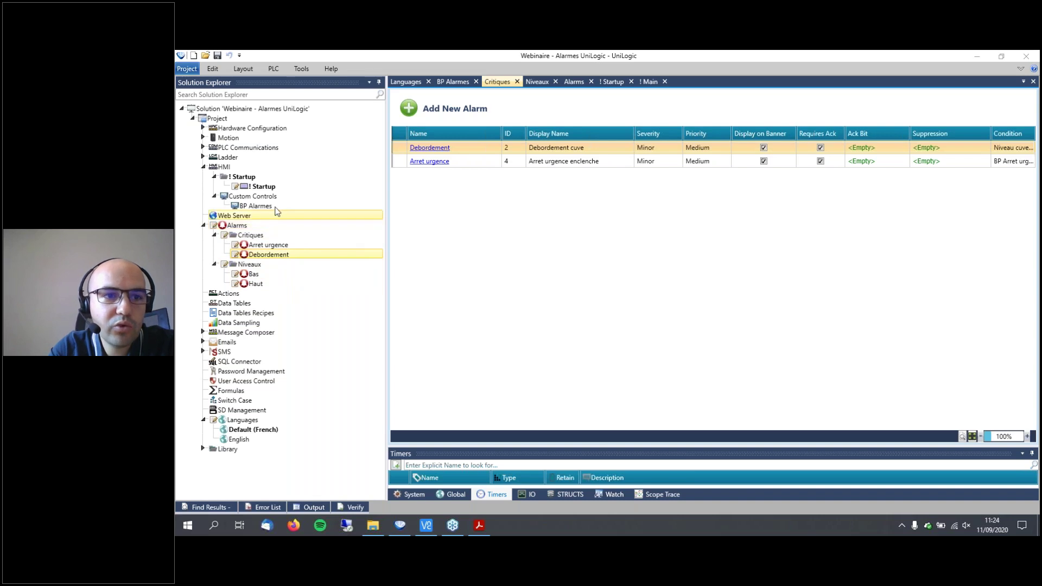
View the ! Startup HMI screen and open the ! Main ladder function.
double_click(259, 186)
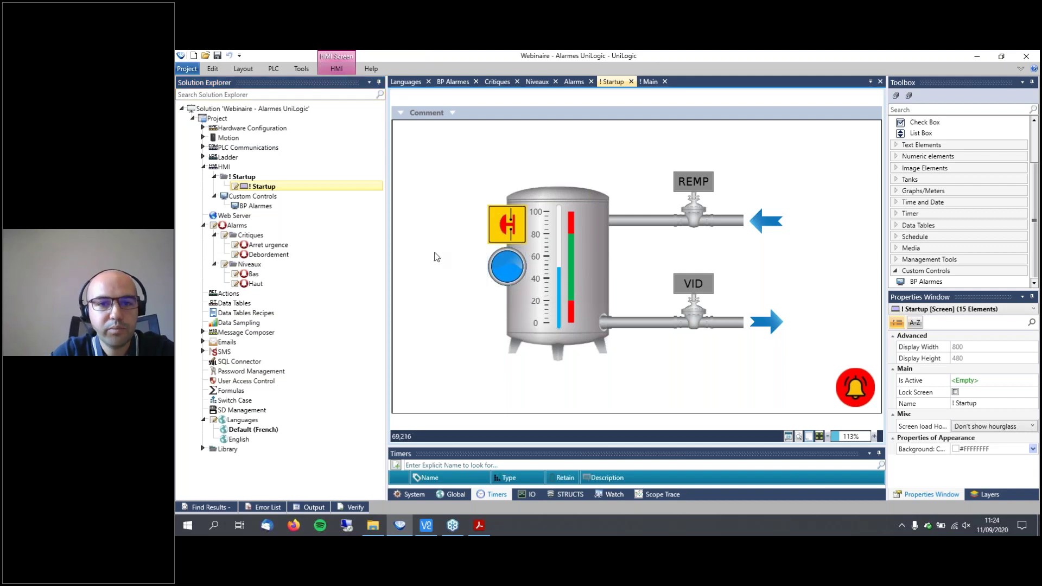
mouse_move(271, 207)
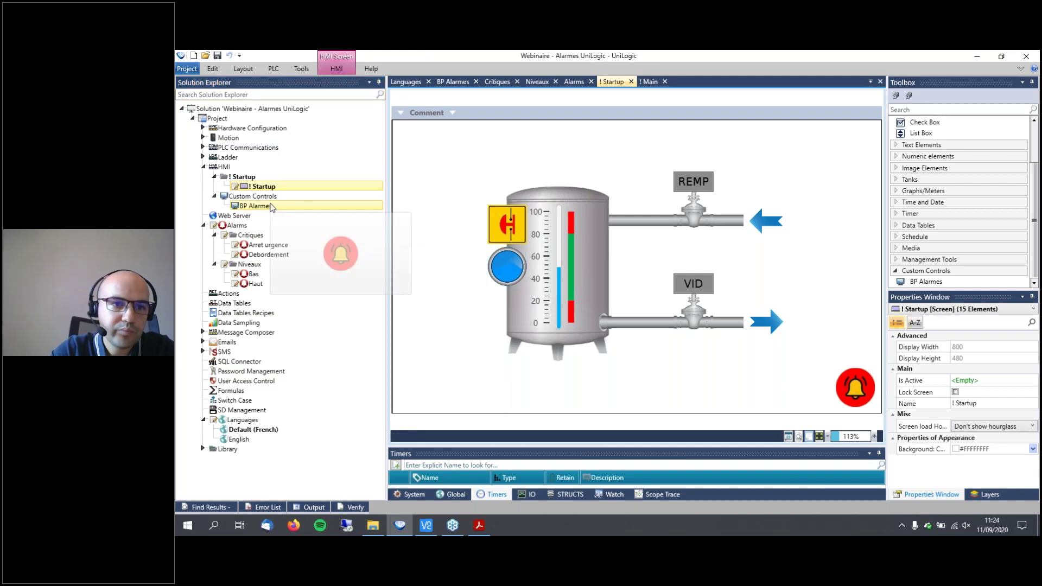
left_click(203, 156)
left_click(215, 167)
double_click(250, 177)
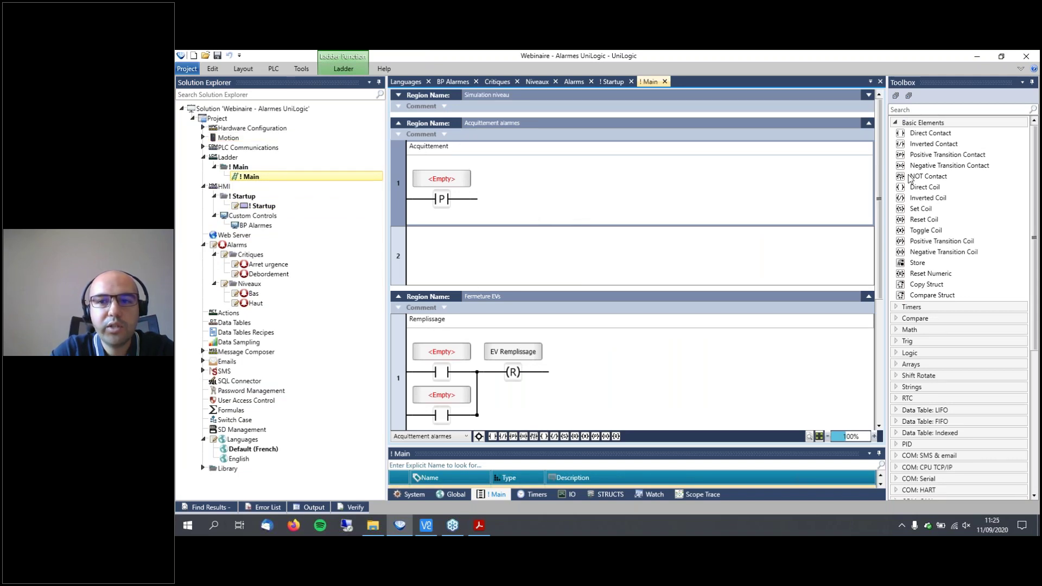
Add an ACK Alarms block after the positive transition contact in the Acquittement rung.
left_click(910, 126)
scroll(940, 347, "down", 2)
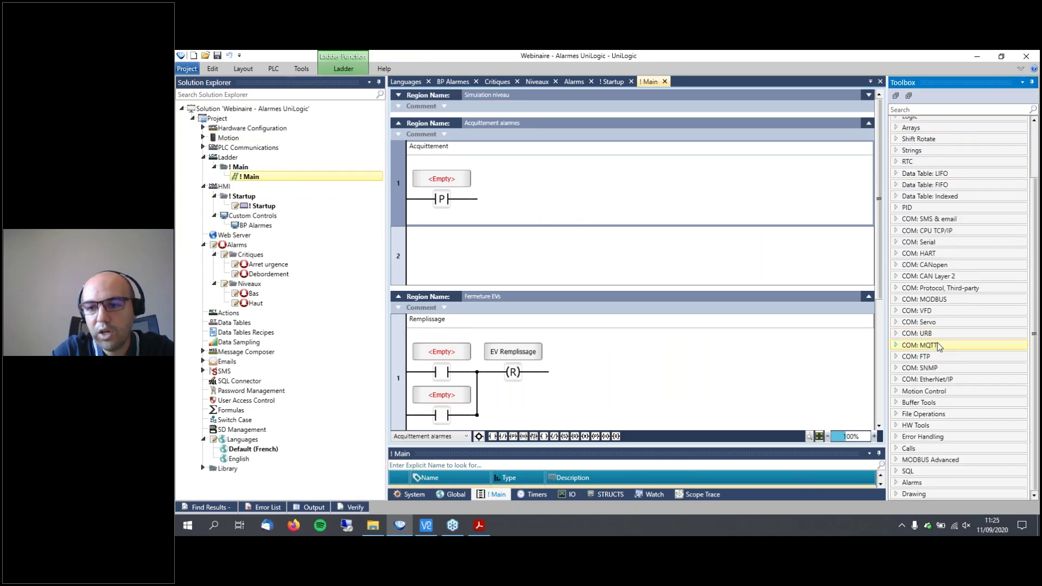
scroll(972, 305, "up", 2)
scroll(971, 305, "down", 2)
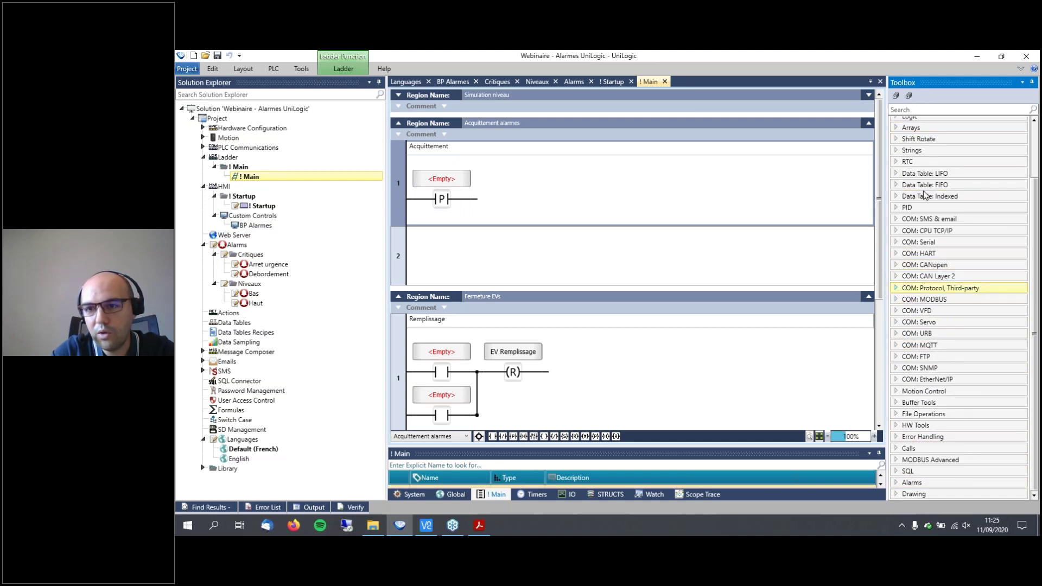
left_click(956, 447)
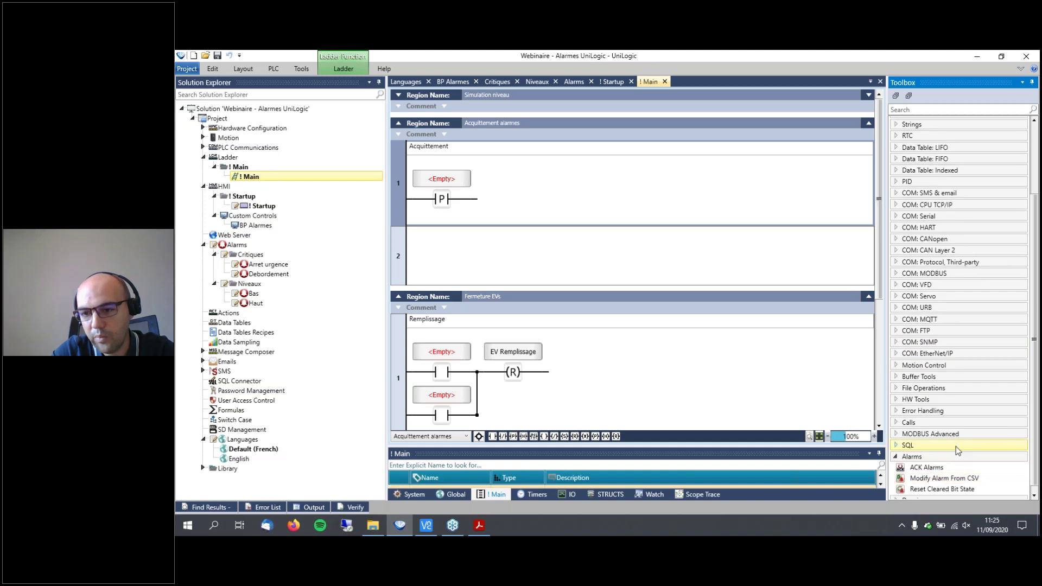
left_click_drag(917, 464, 542, 211)
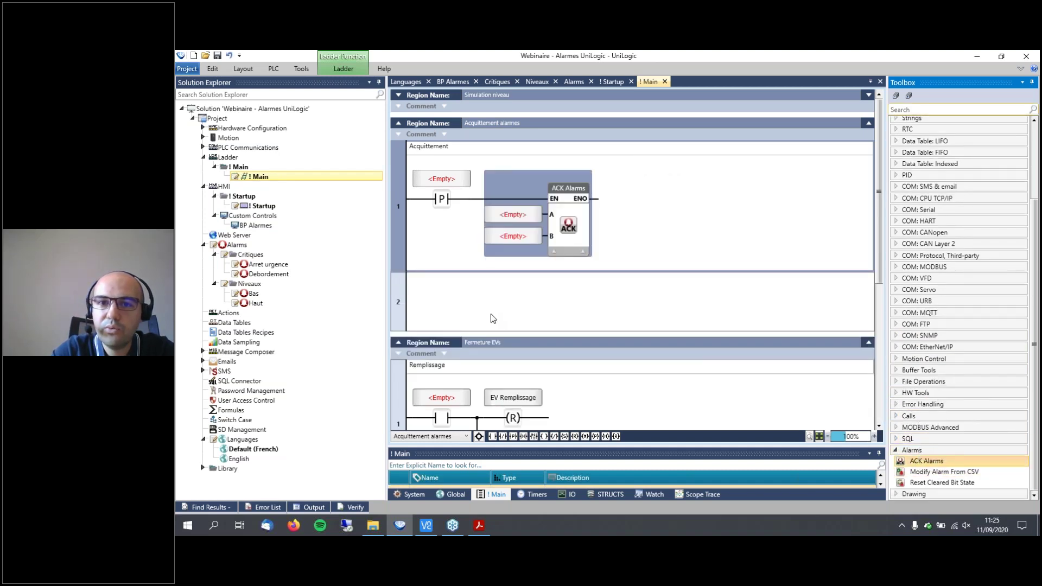
Link the Acquittement rung's contact to BP Acquittement and set the ACK Alarms block's acknowledgement type to All.
left_click(443, 179)
type("bp")
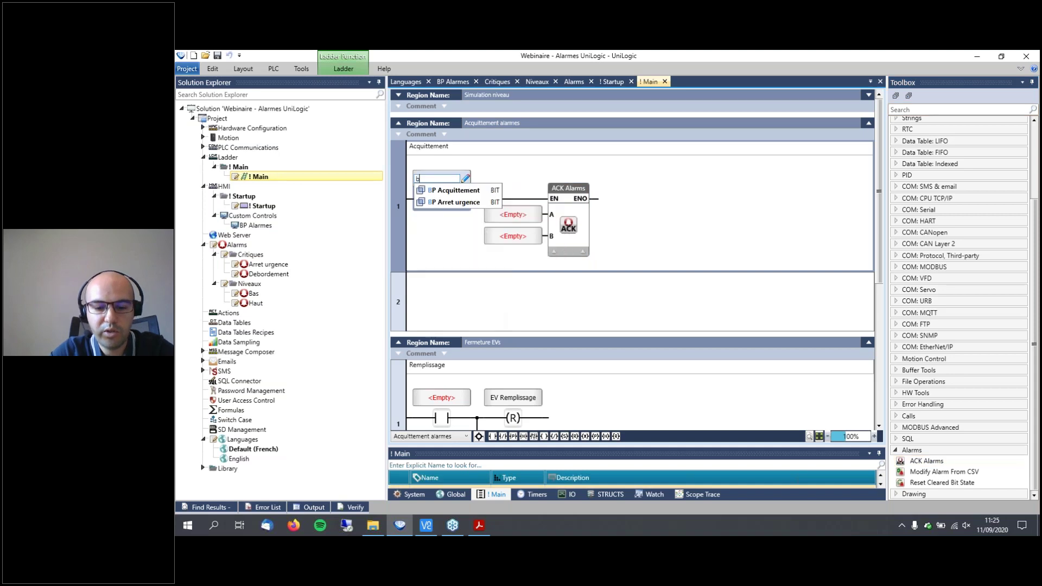
left_click(441, 193)
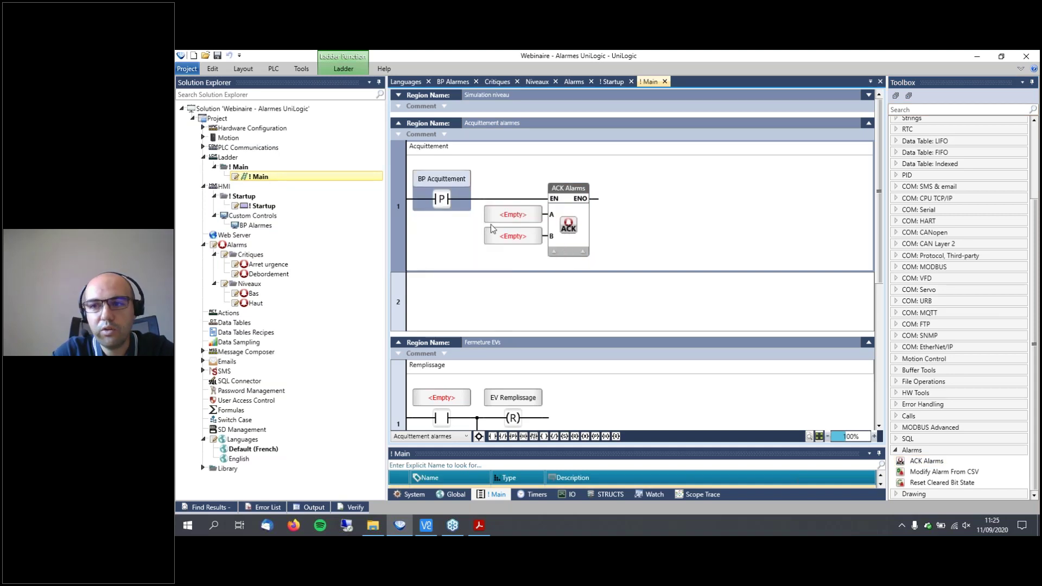
left_click(507, 216)
left_click(507, 223)
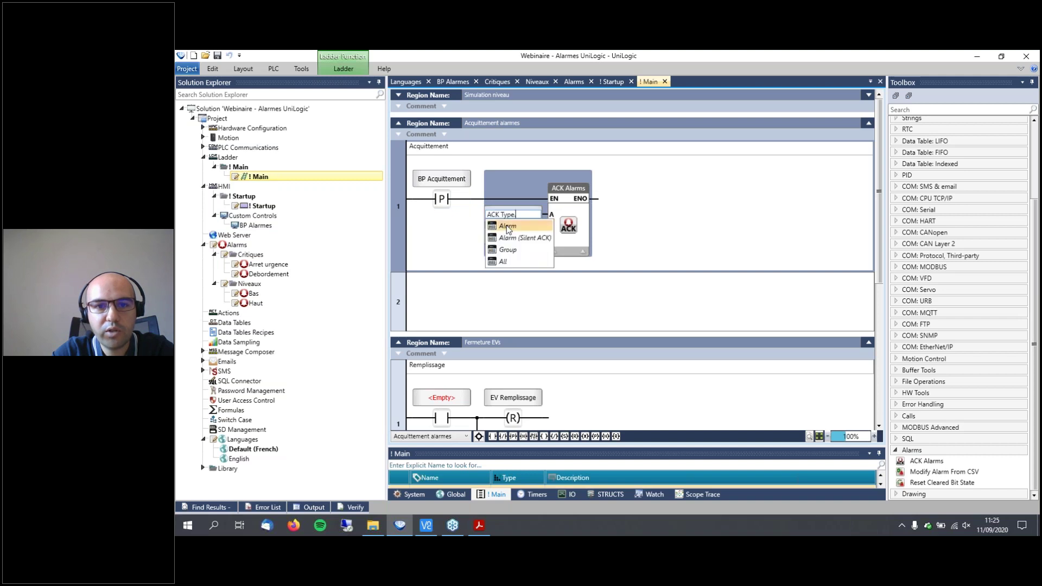
left_click(517, 262)
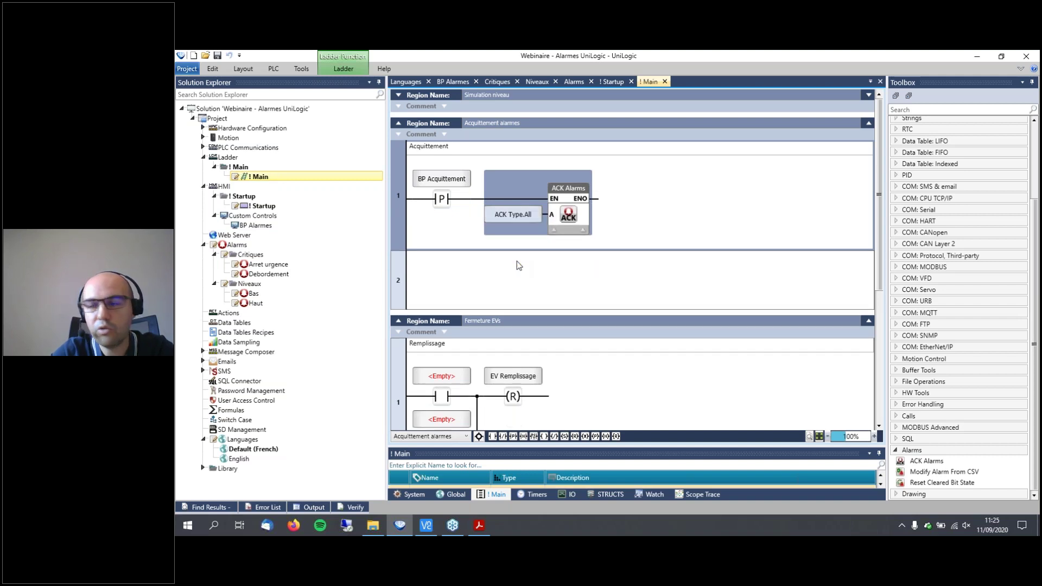
Collapse the Acquittement alarmes region and enlarge the tag list area below the ladder.
left_click(431, 125)
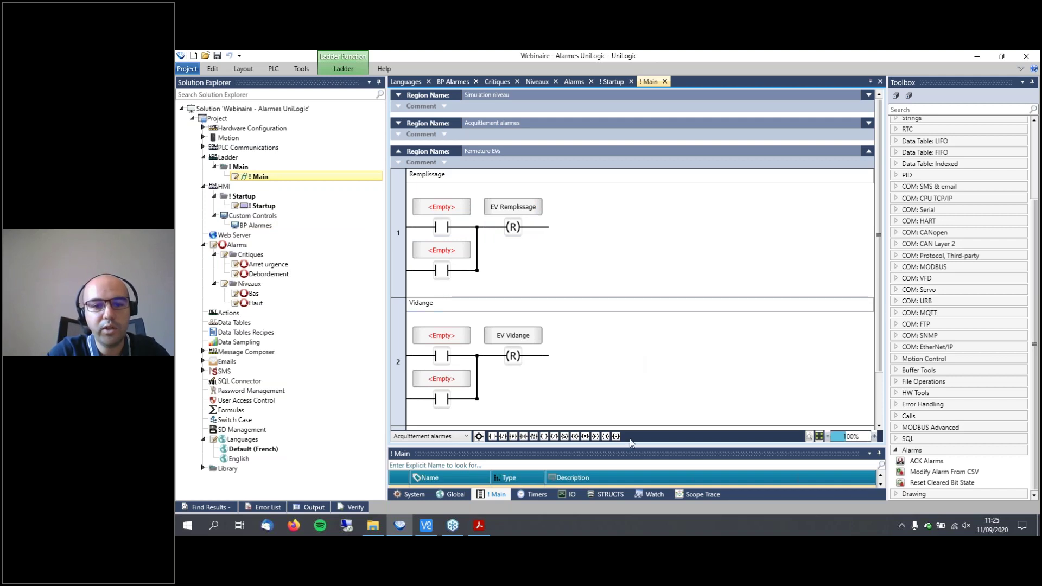
left_click(558, 446)
left_click_drag(556, 446, 556, 217)
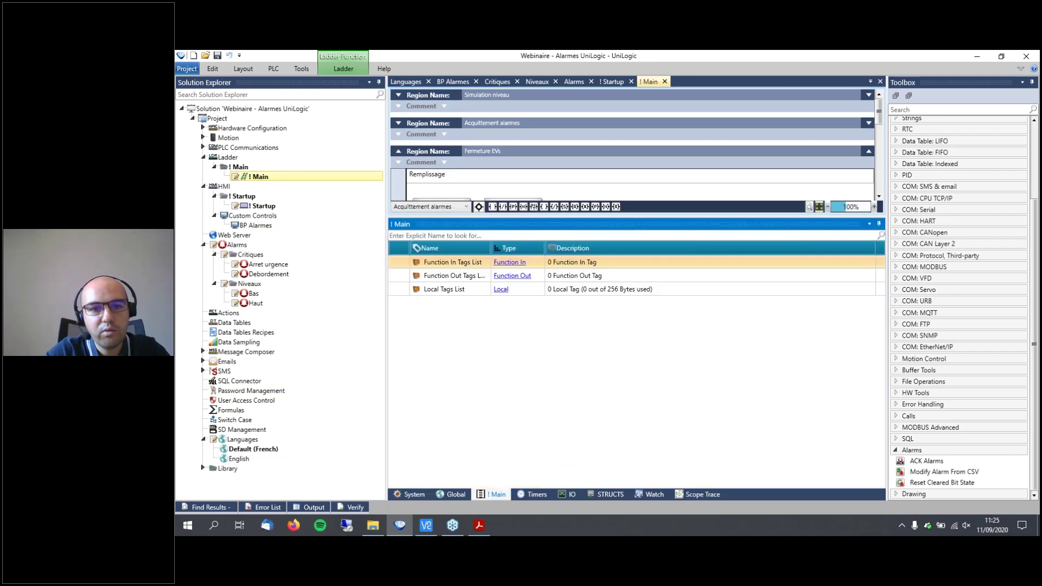
Open the global Alarms Status Struct and examine its Is Any Alarm Active and Is Any Alarm ACK Pending bits.
left_click(452, 494)
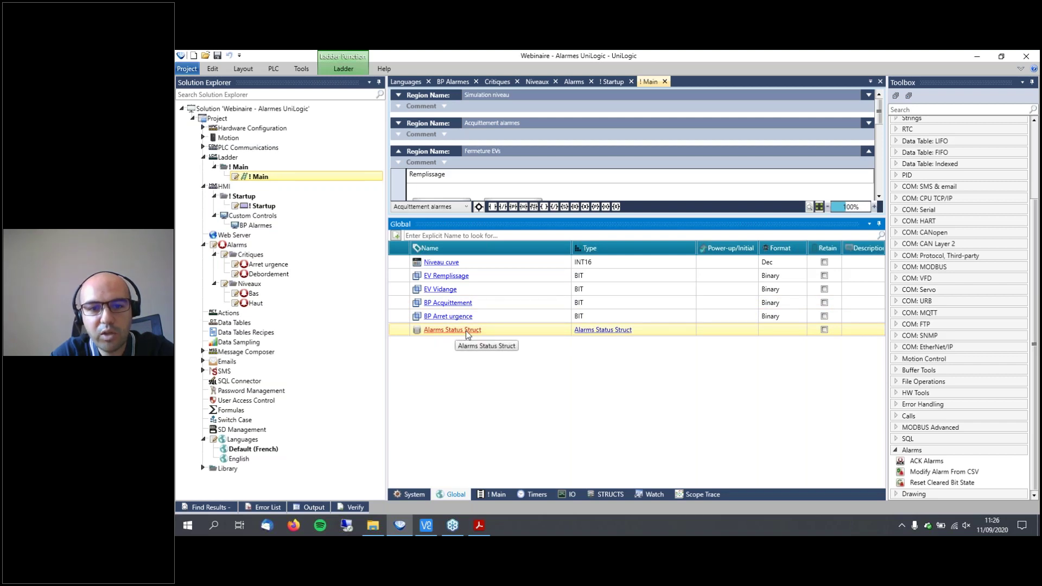
left_click(606, 331)
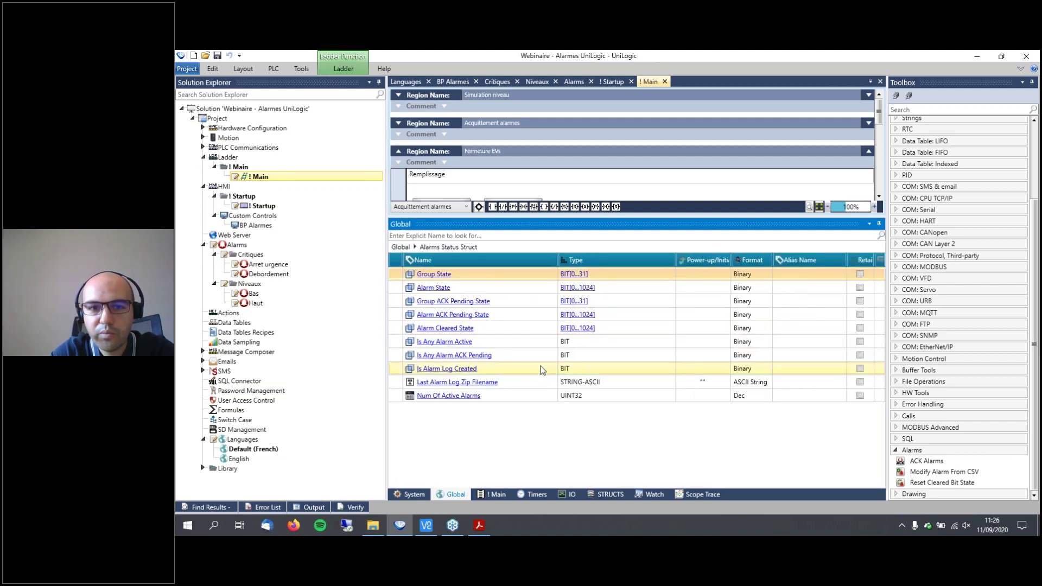
left_click_drag(557, 260, 549, 264)
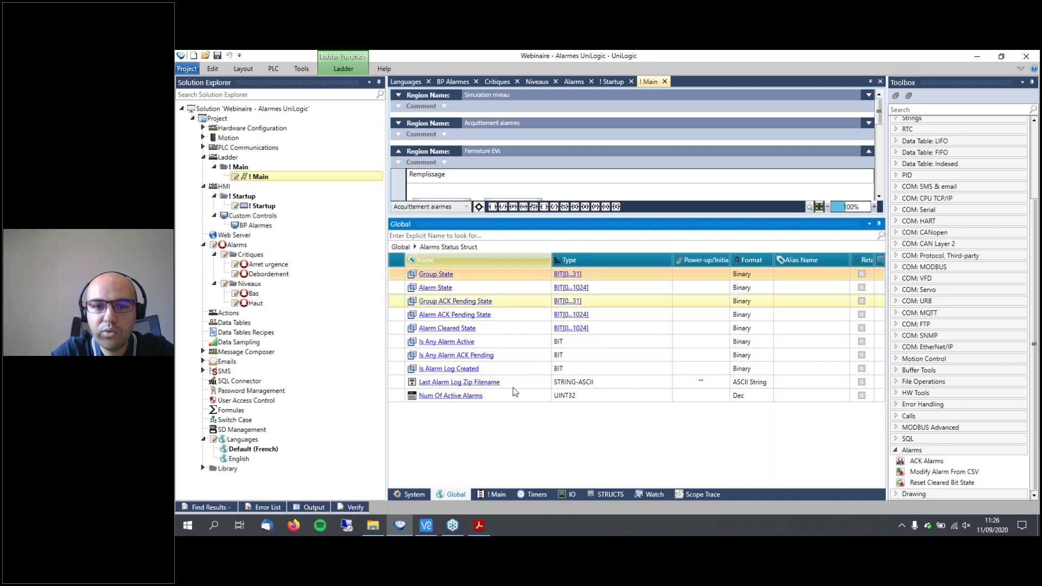
left_click(499, 341)
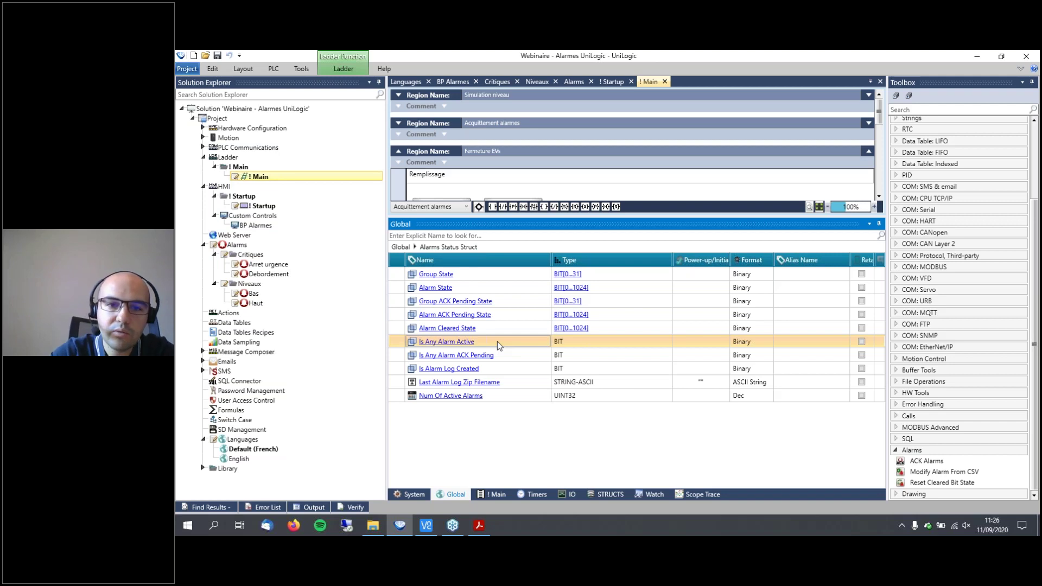
left_click(503, 357)
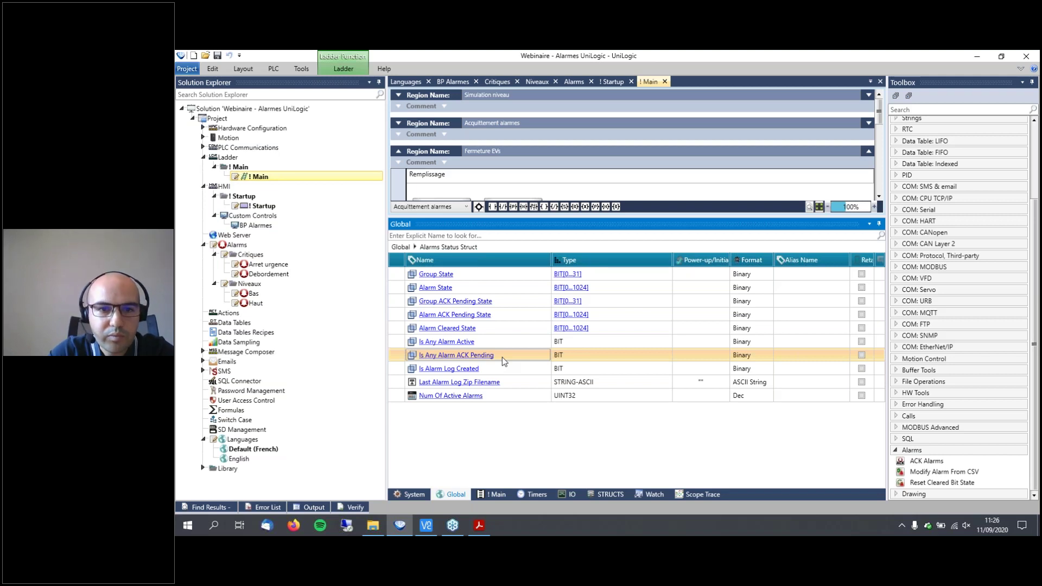
Examine the Group State and Alarm State bit arrays inside the Alarms Status Struct.
left_click(479, 275)
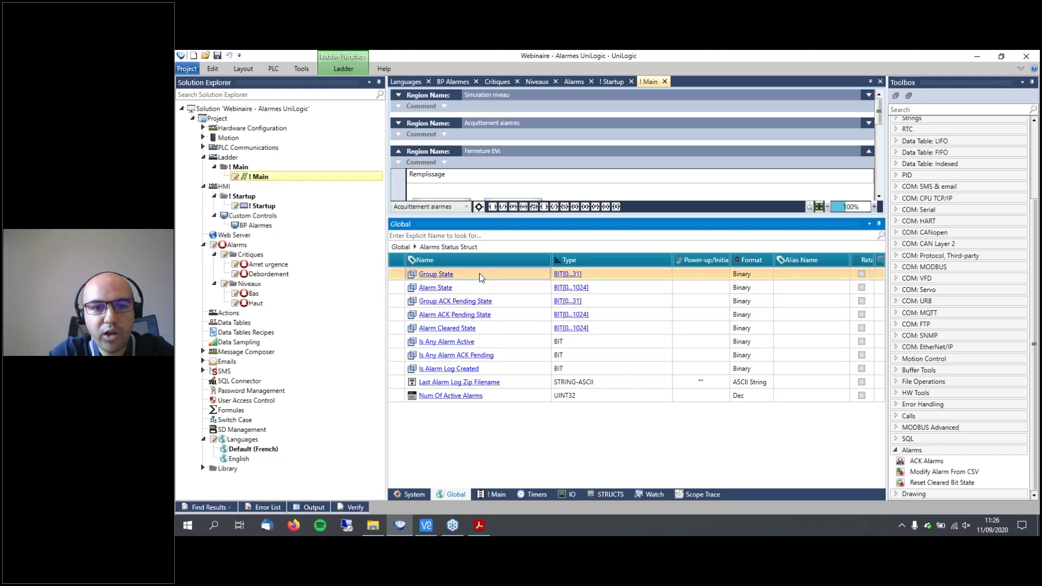
left_click(564, 274)
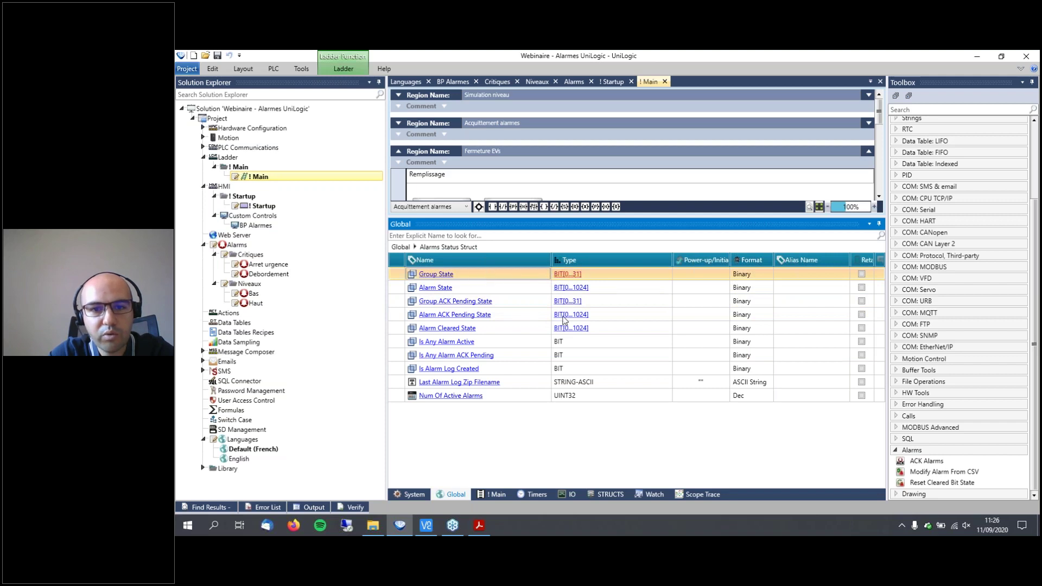
left_click(454, 246)
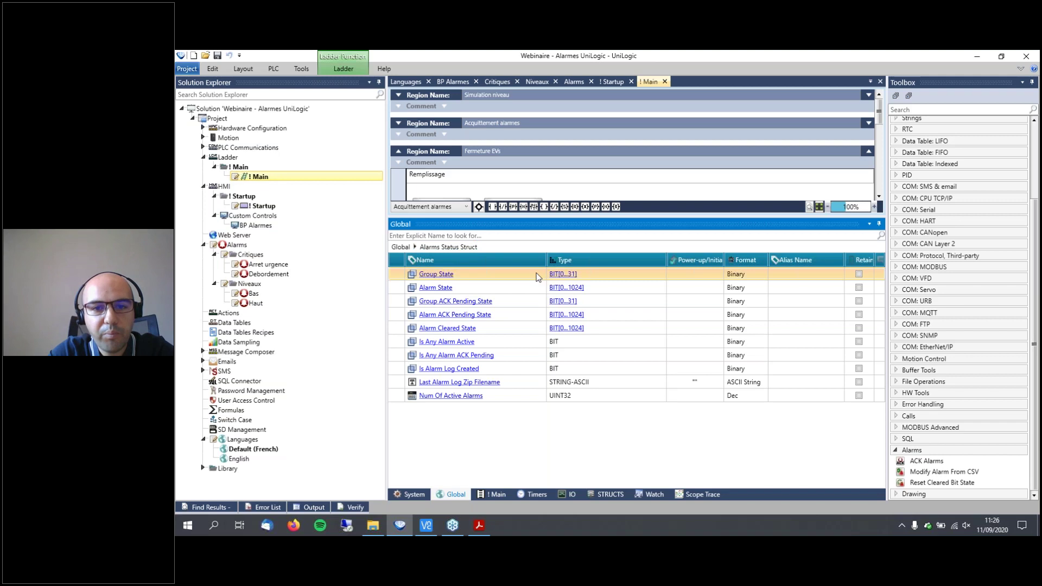
left_click(564, 274)
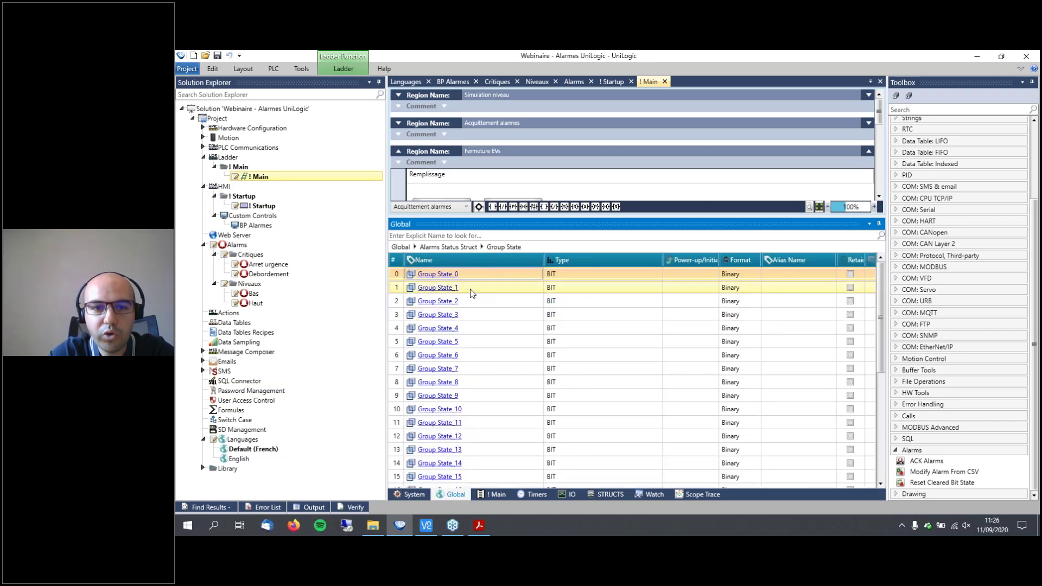
left_click(471, 292)
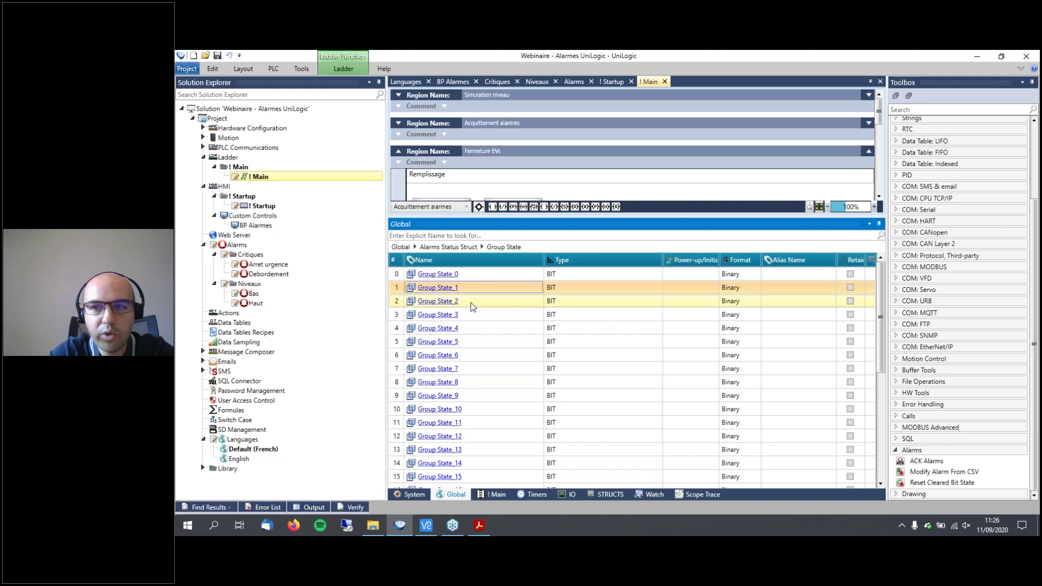
left_click(461, 246)
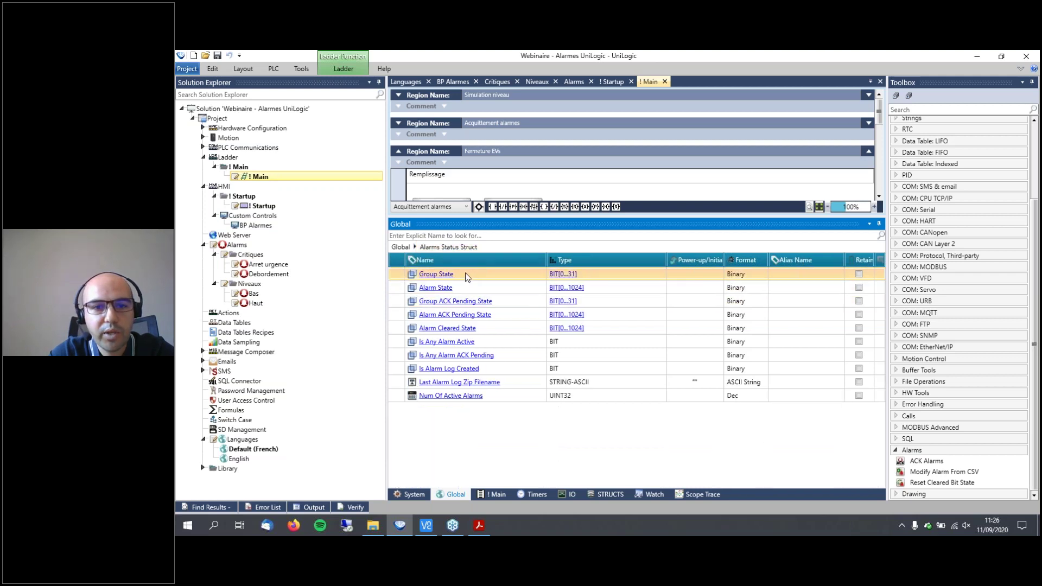
left_click(512, 297)
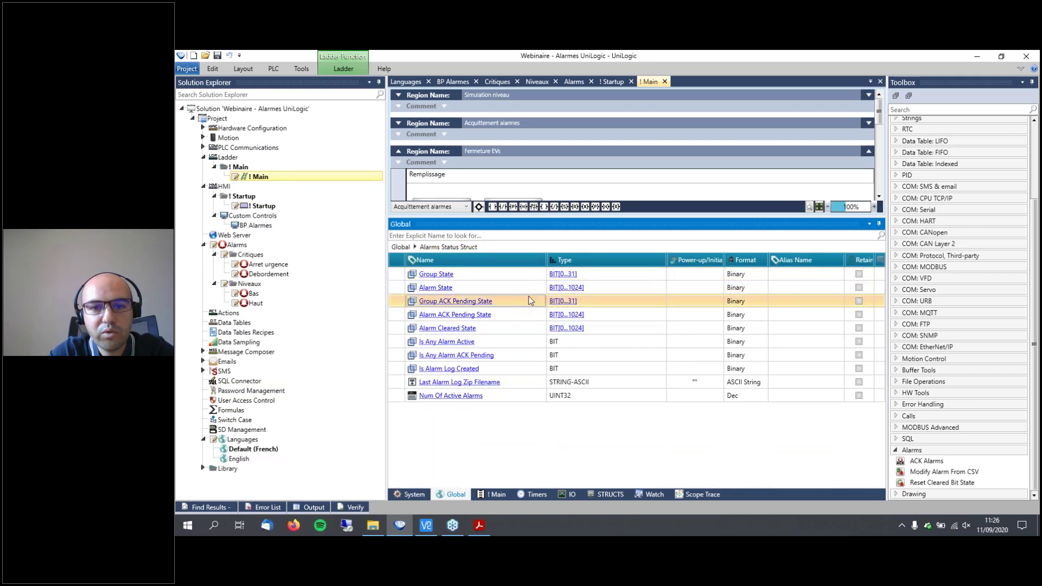
left_click(494, 288)
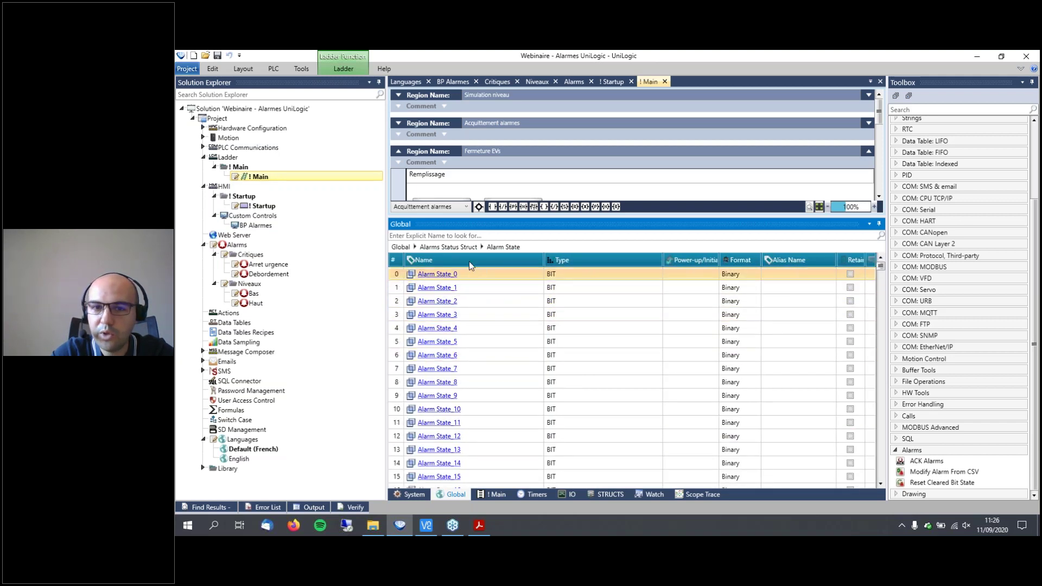
left_click(453, 246)
Check the Critiques group's number in the alarm groups list and give its bit Group State_1 the alias Alarme CR.
double_click(380, 245)
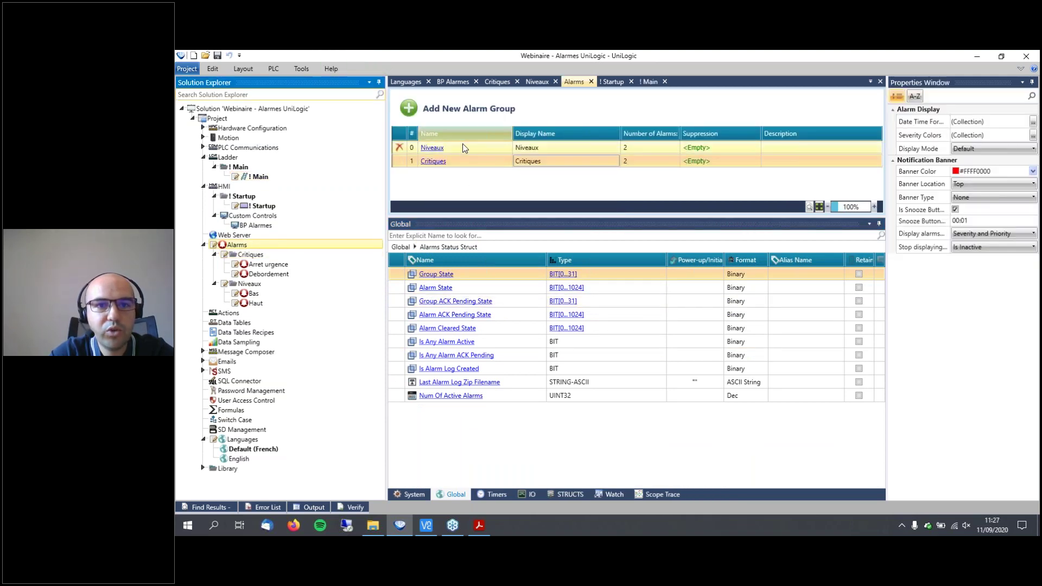
mouse_move(451, 164)
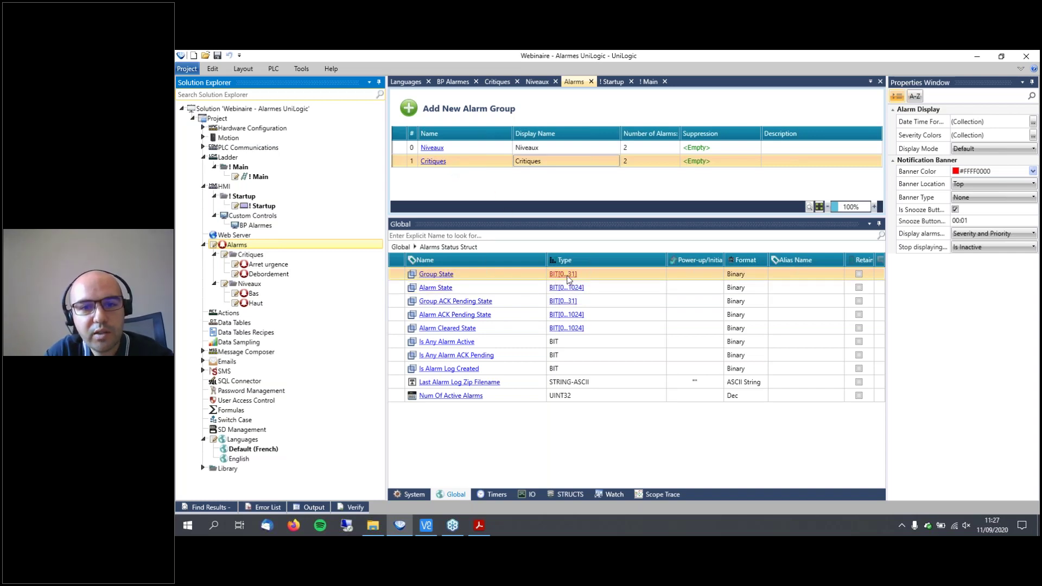
mouse_move(414, 168)
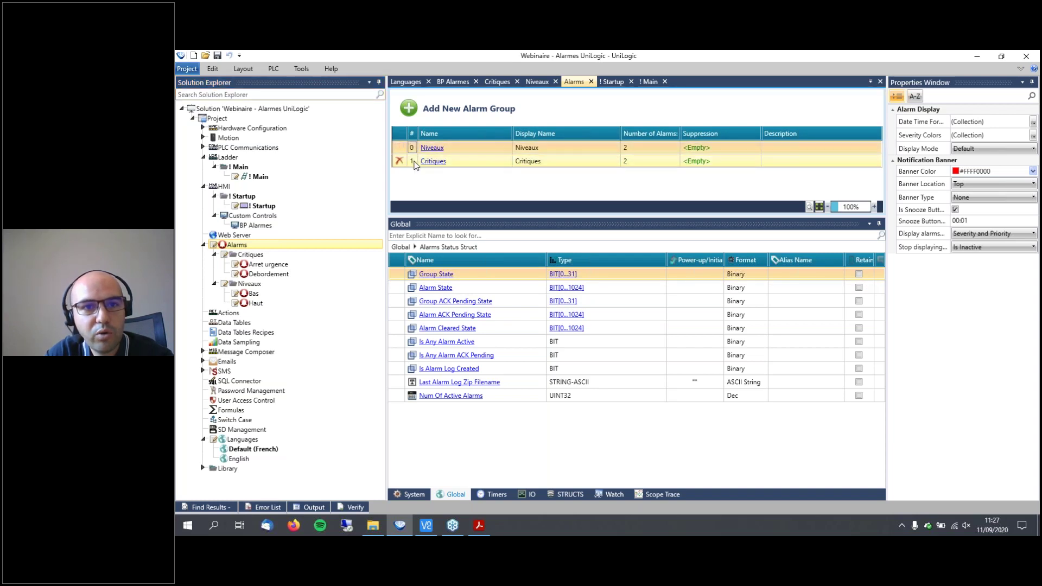
left_click(567, 275)
left_click(492, 289)
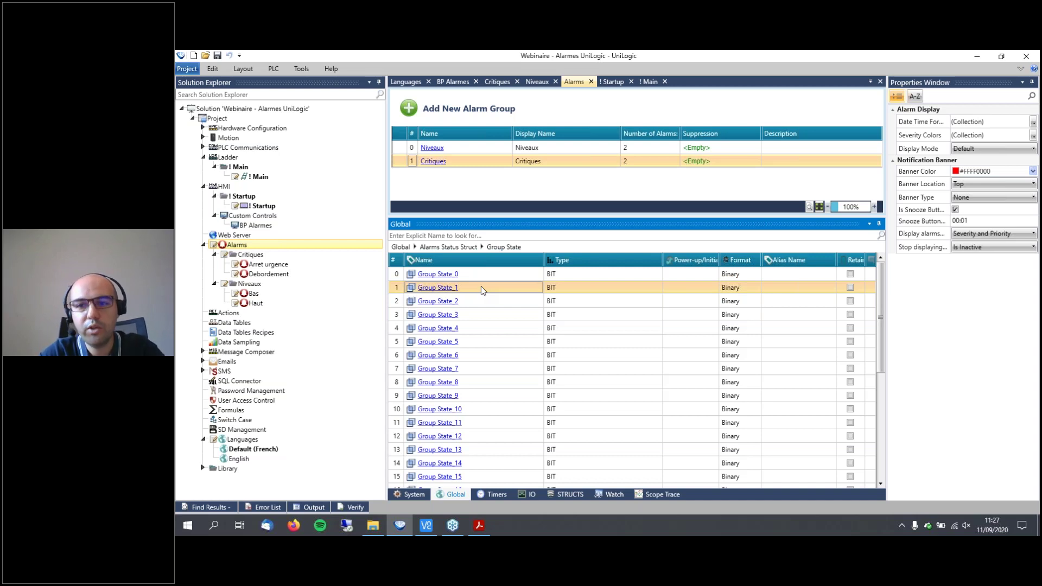
left_click(803, 293)
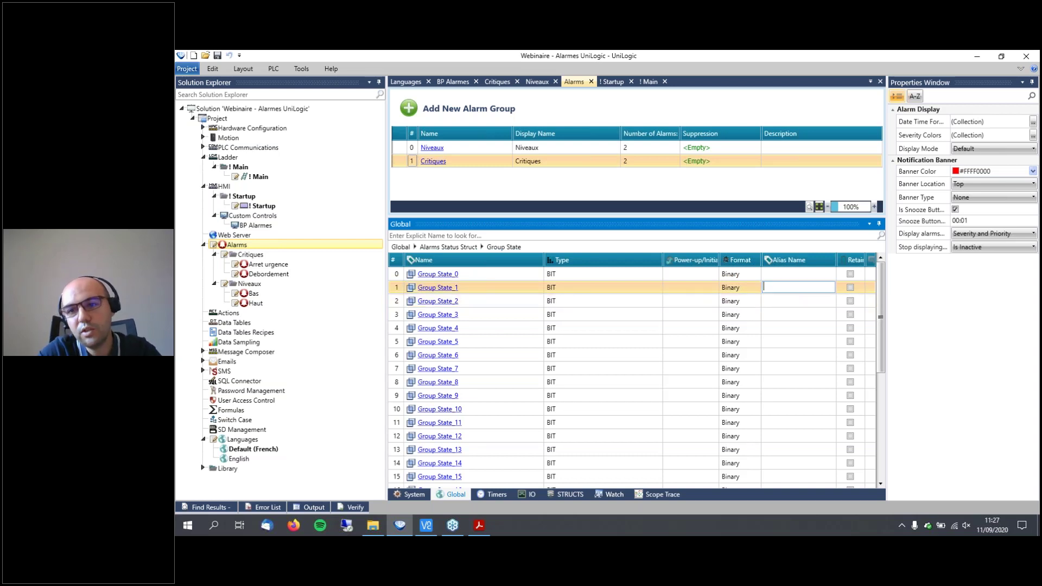
type("Ala")
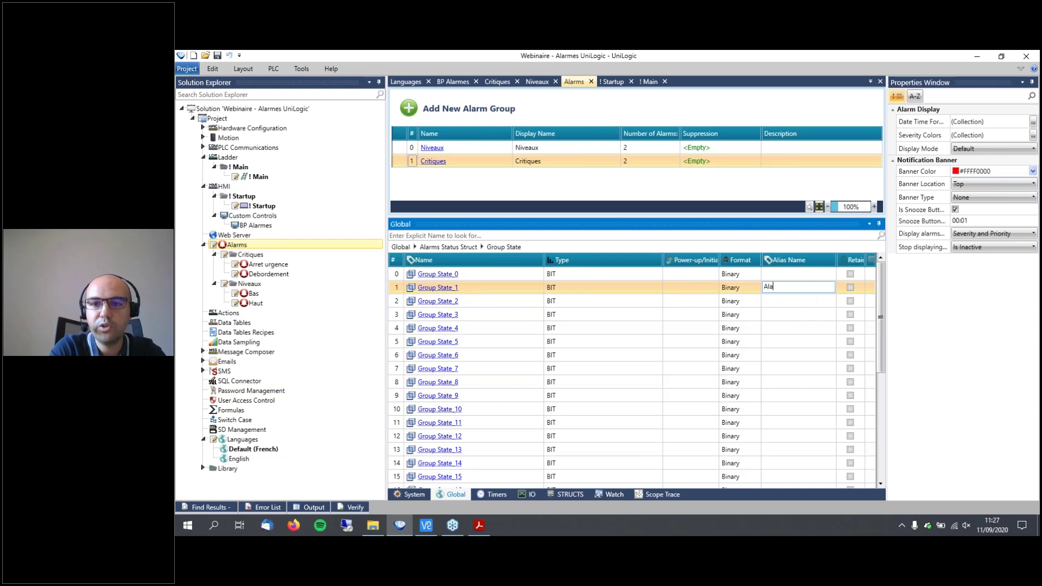
type("rme ")
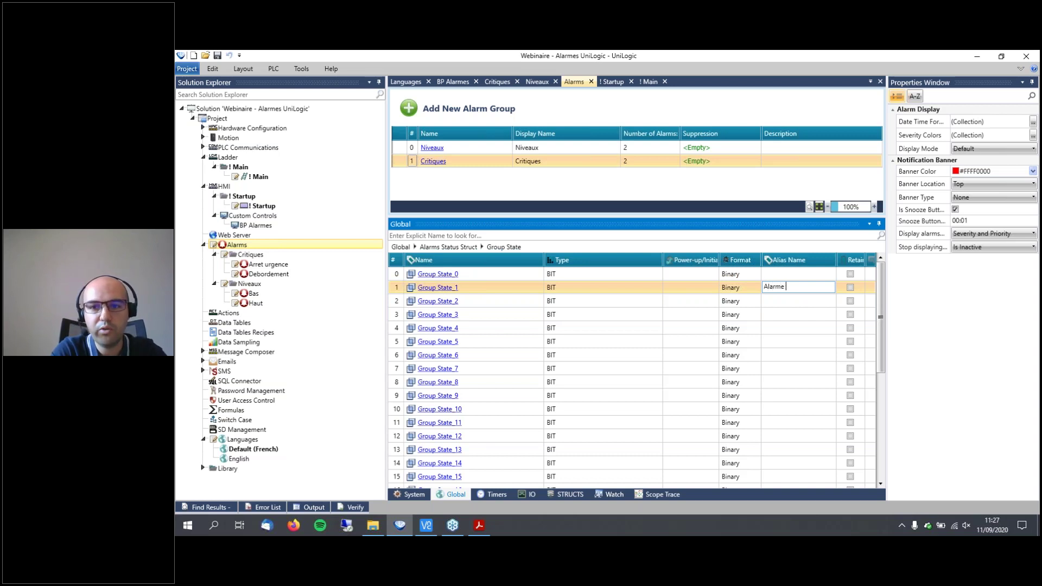
type("CR")
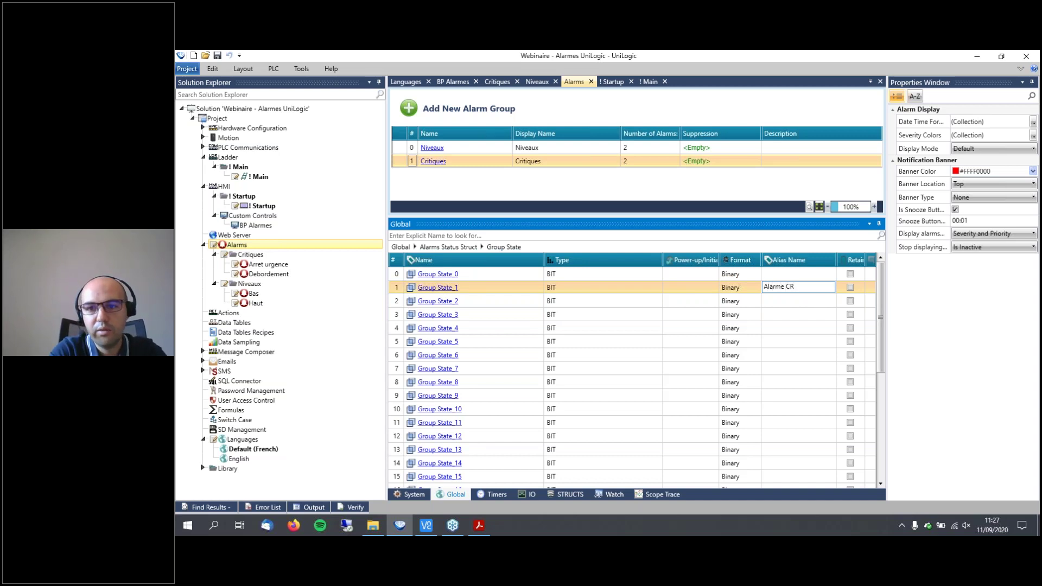
key("Return")
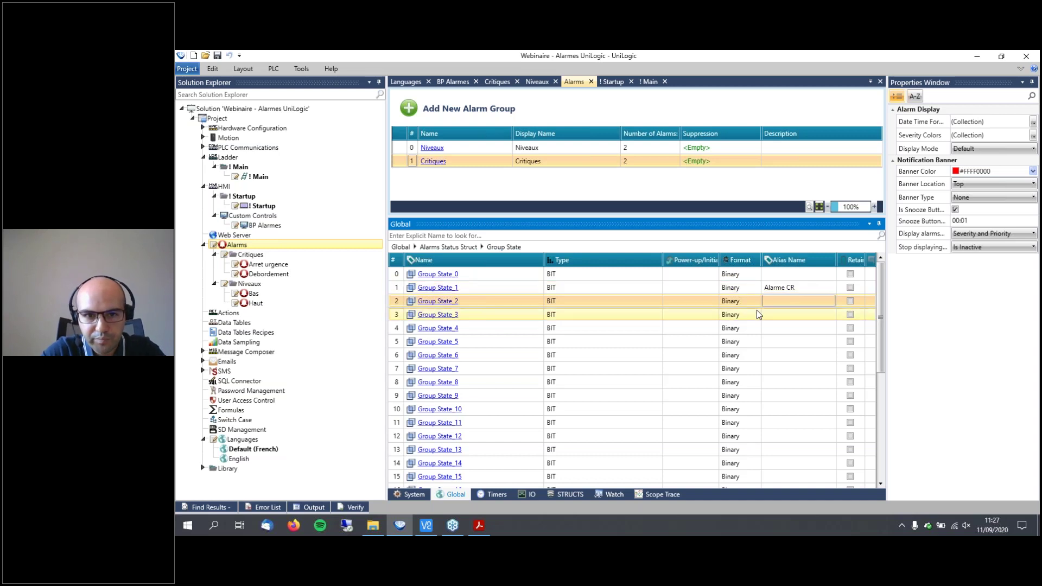
Give bit Group ACK Pending State_1 in the Alarms Status Struct the alias Attente ack CR.
left_click(429, 248)
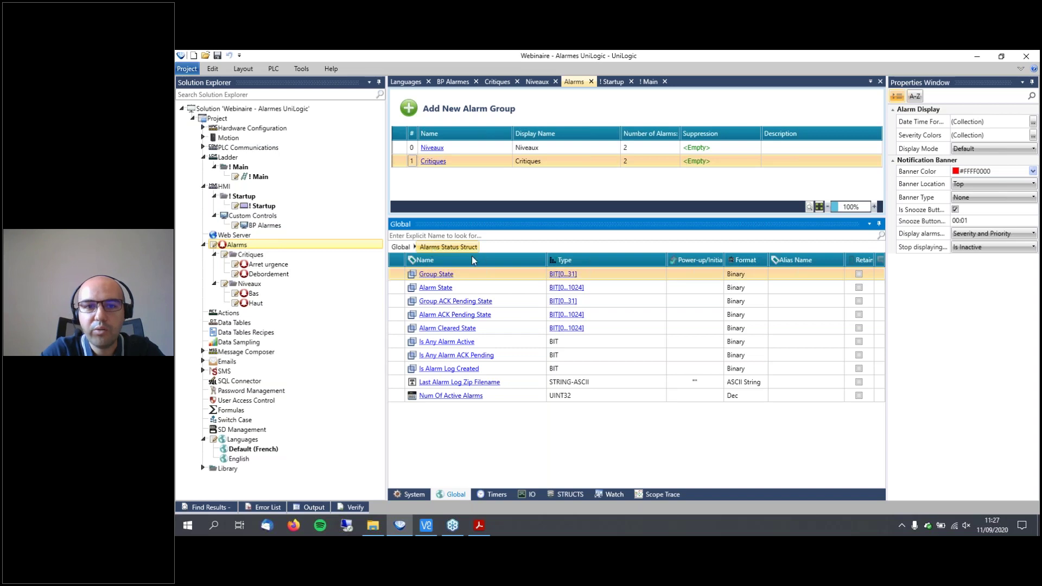
left_click(564, 302)
left_click(759, 288)
type("Att")
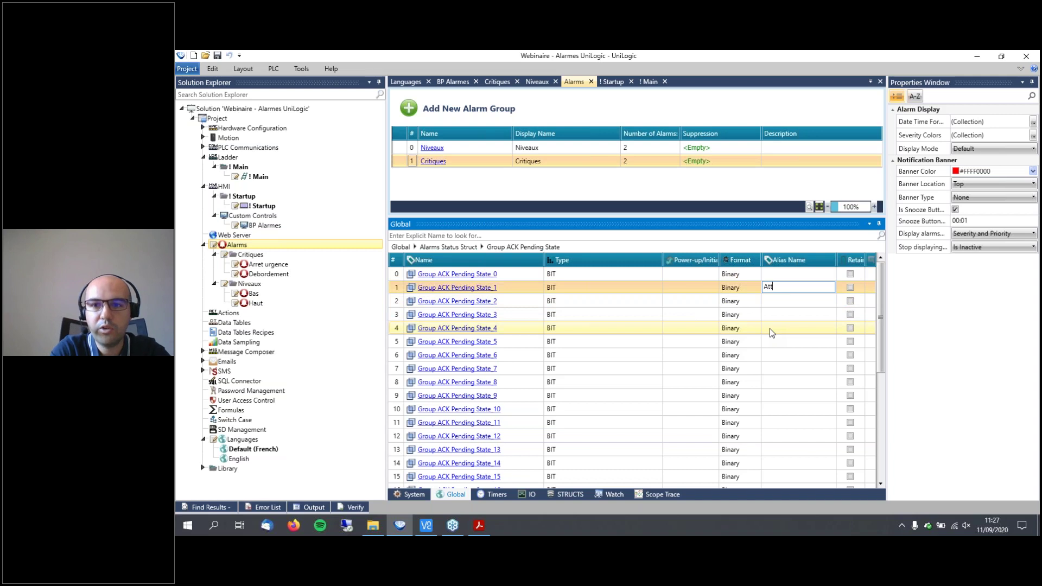
type("ente ack CR")
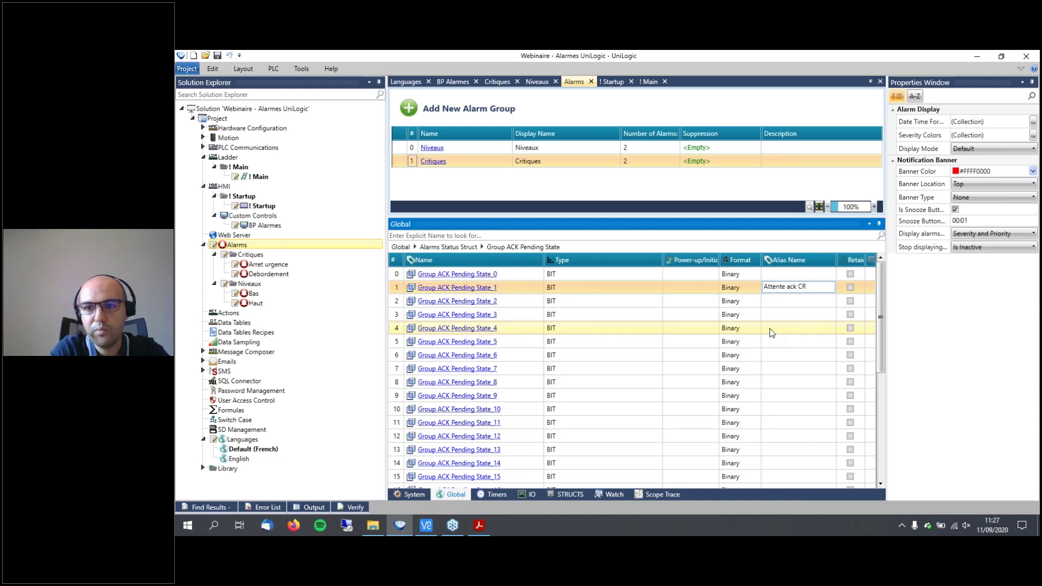
key("Return")
key("Escape")
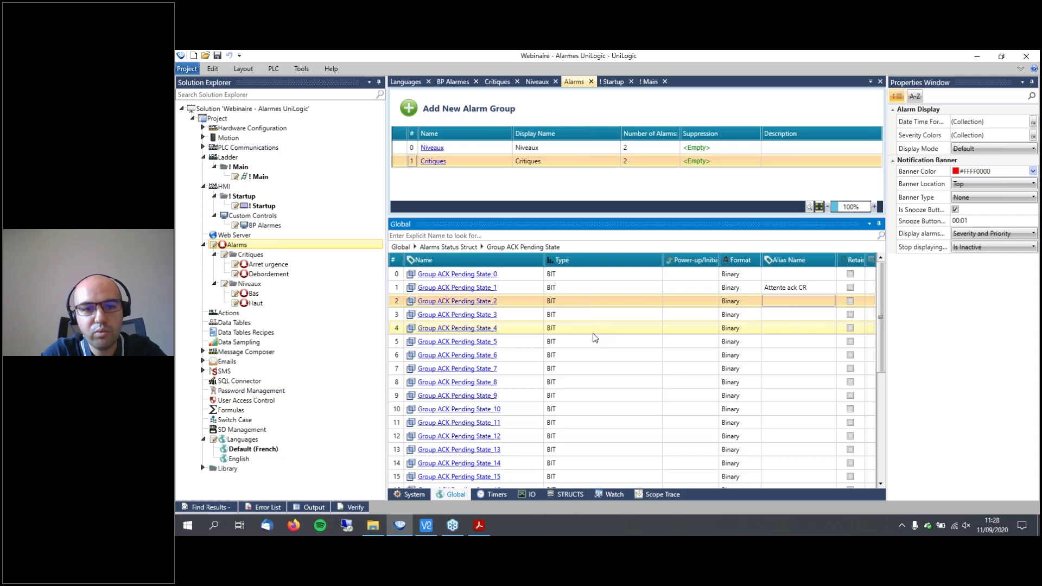
Check the Arret urgence alarm's ID in the Critiques group and give its bit Alarm State_4 the alias Alarme AU.
left_click(459, 247)
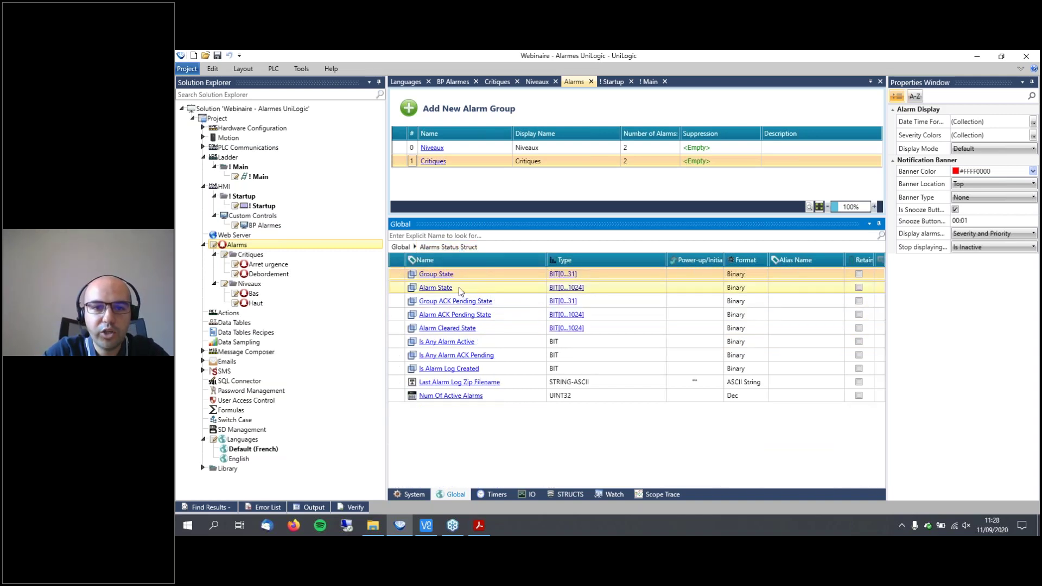
double_click(459, 292)
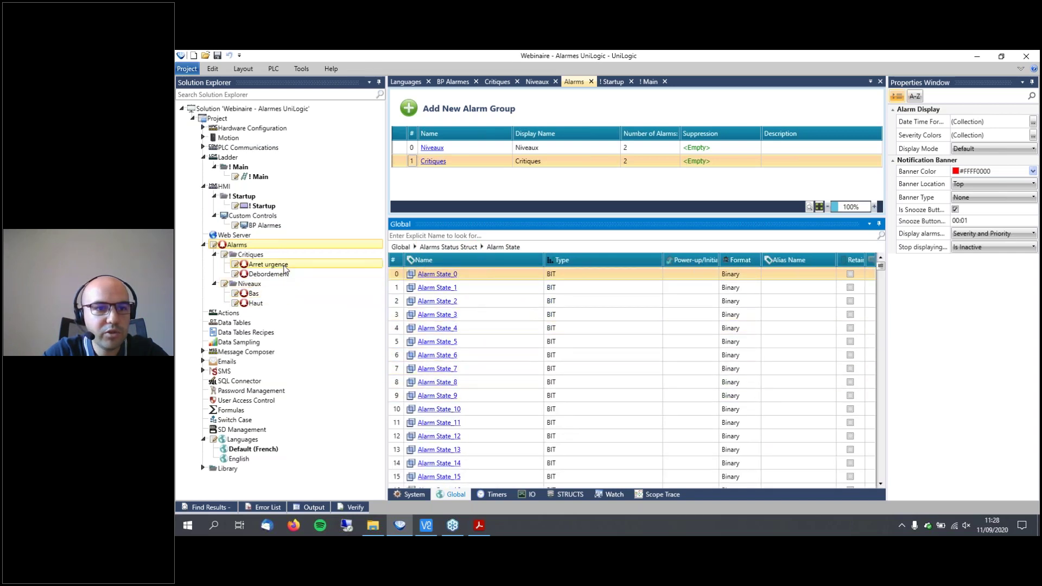
double_click(251, 254)
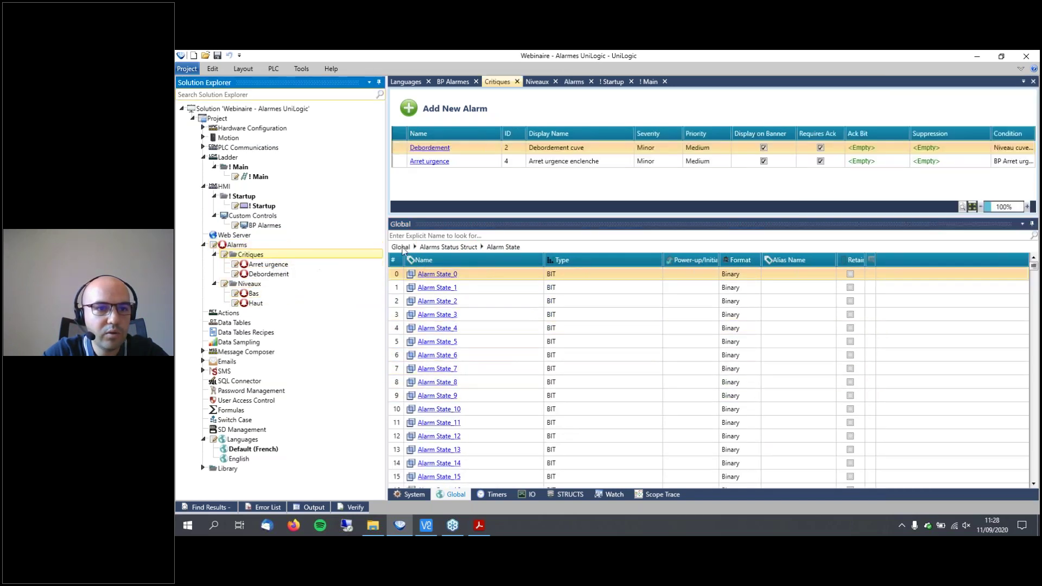
left_click(511, 162)
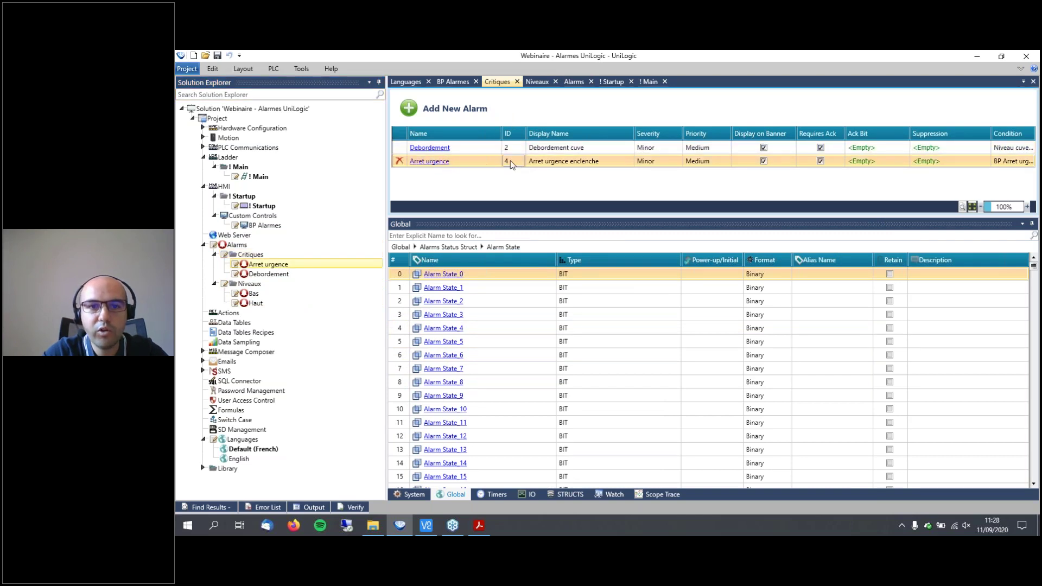
left_click(506, 328)
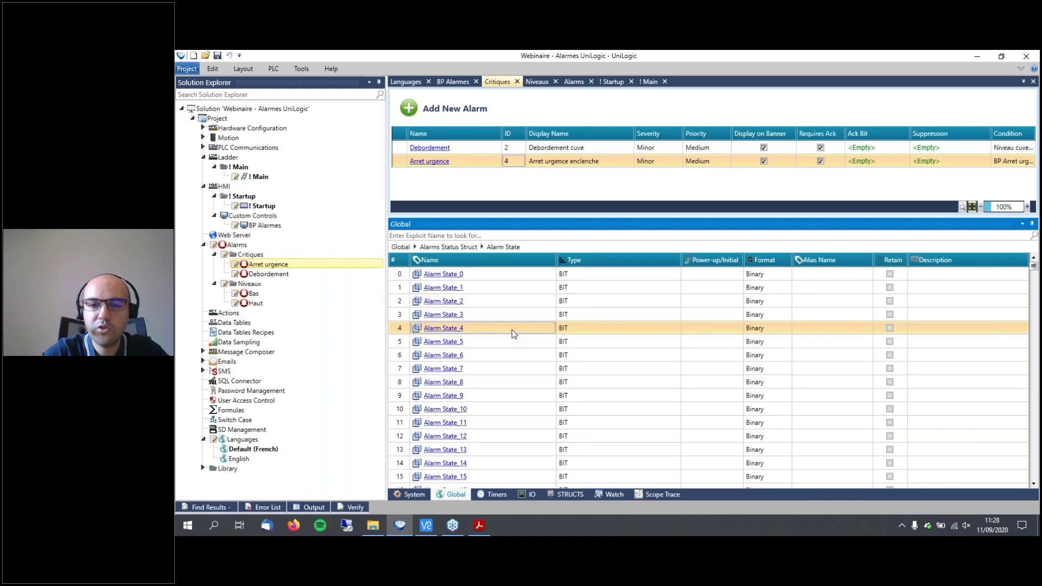
left_click(832, 332)
type("Alarme AU")
key("Return")
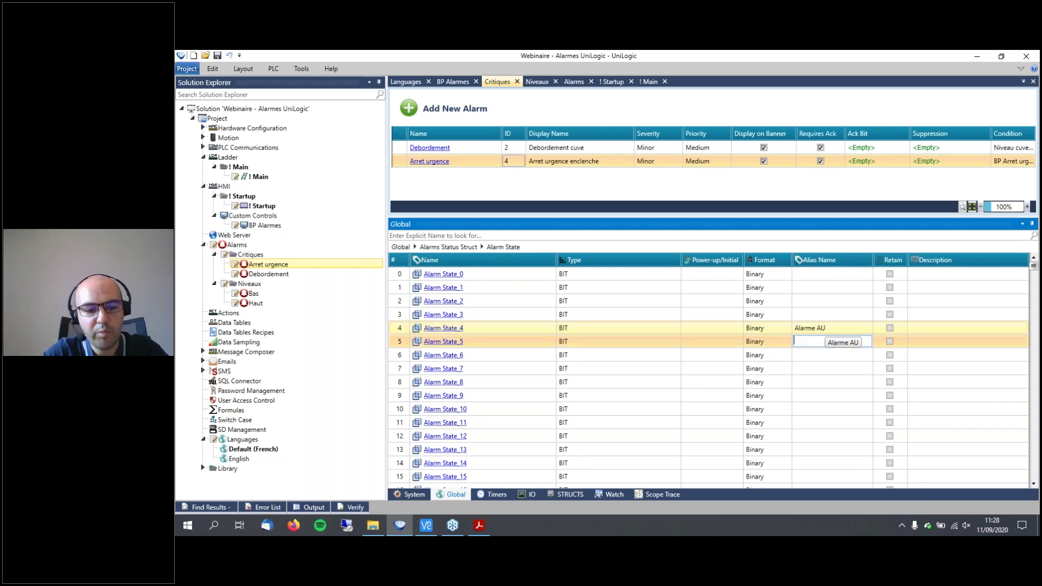
Give bit Alarm ACK Pending State_4 in the Alarms Status Struct the alias Attente ack AU.
left_click(464, 248)
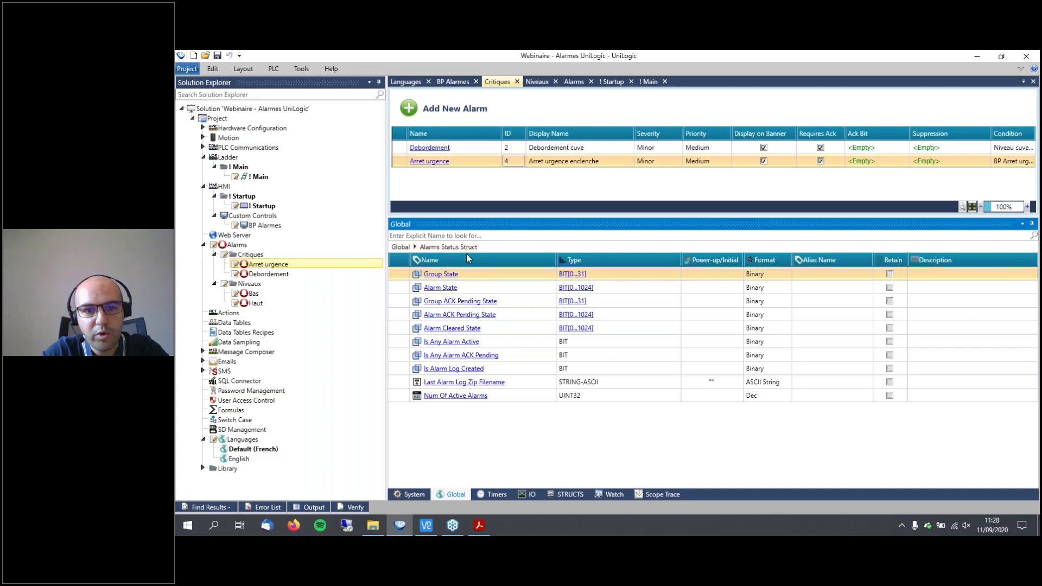
left_click(592, 316)
left_click(797, 328)
type("Attente ")
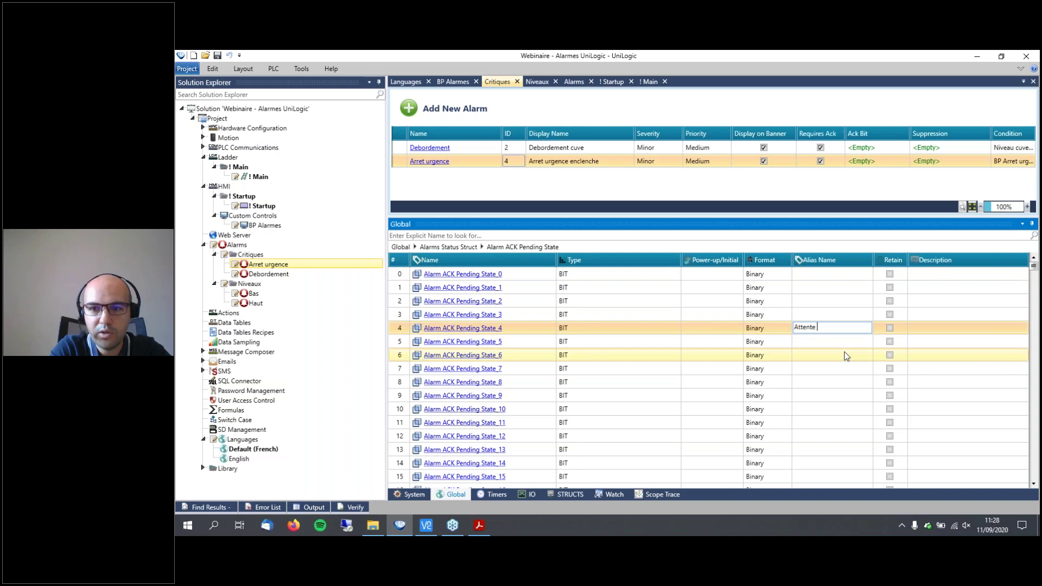
type("ack AU")
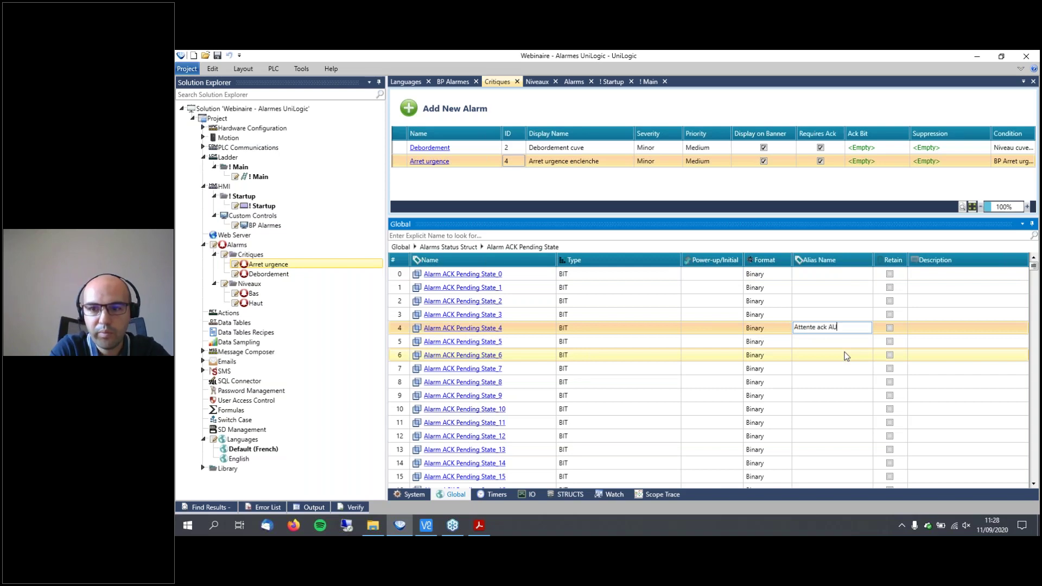
key("Return")
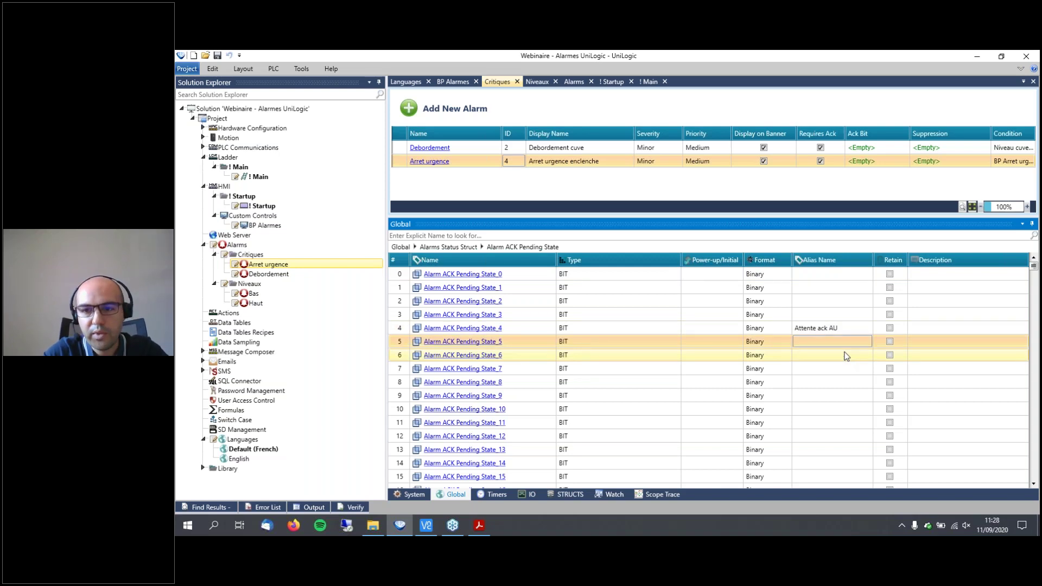
In the Main ladder's Remplissage rung, assign Alarme CR to the upper contact and Attente ack CR to the parallel contact.
double_click(282, 178)
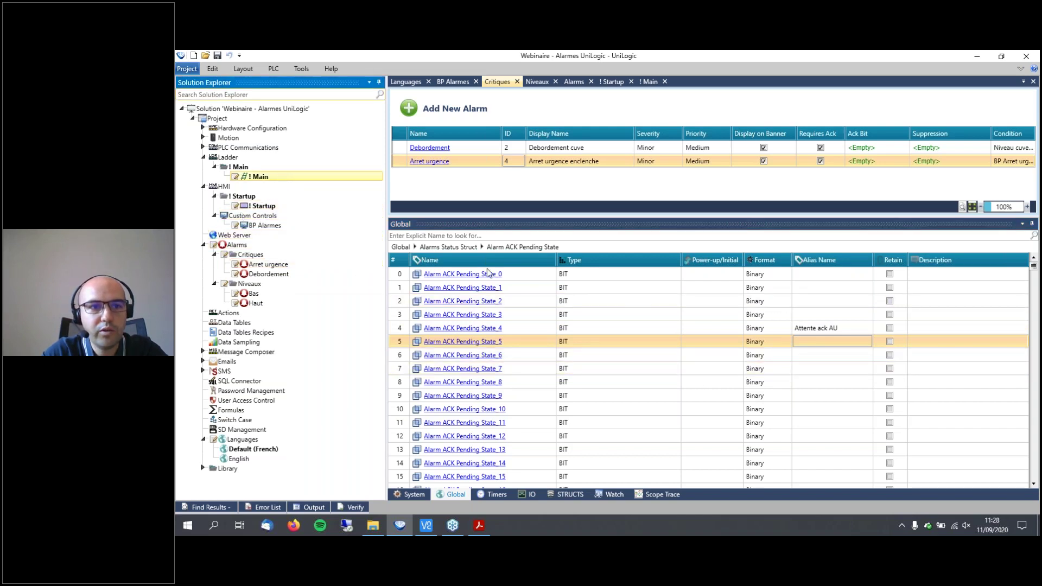
left_click_drag(574, 440, 576, 442)
scroll(432, 145, "down", 1)
left_click(432, 146)
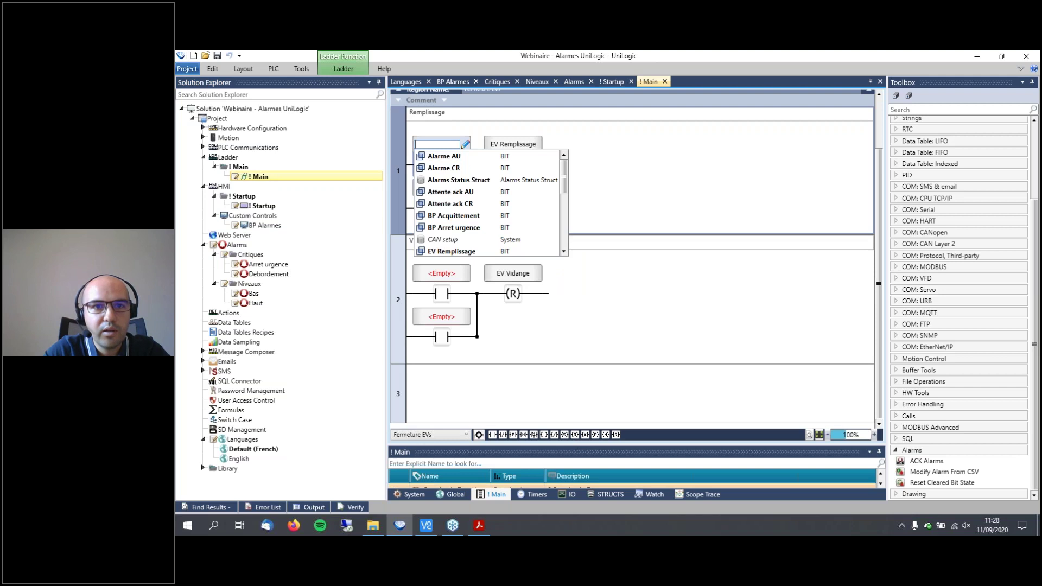
left_click(446, 168)
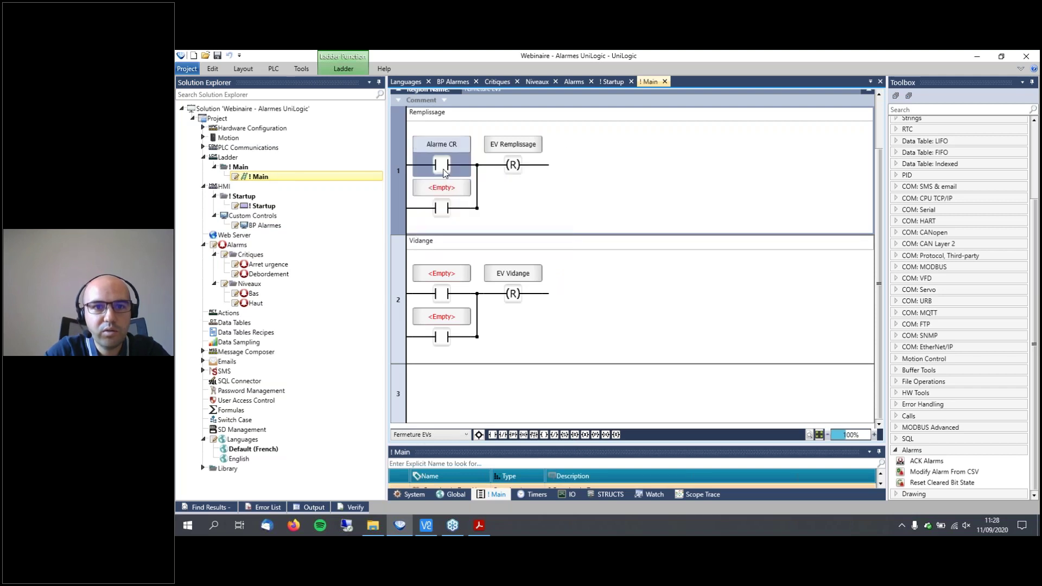
left_click(439, 184)
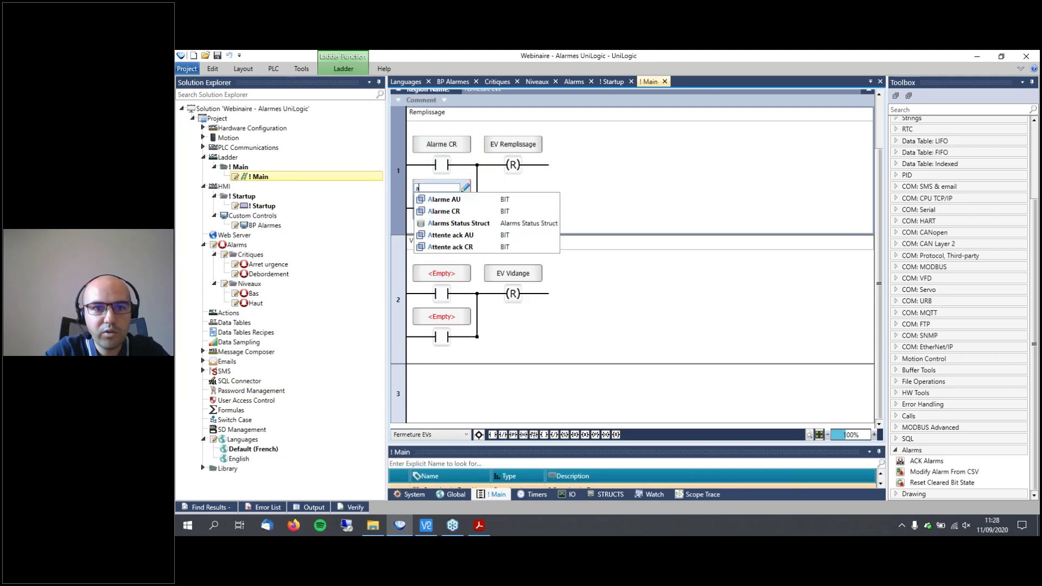
left_click(462, 255)
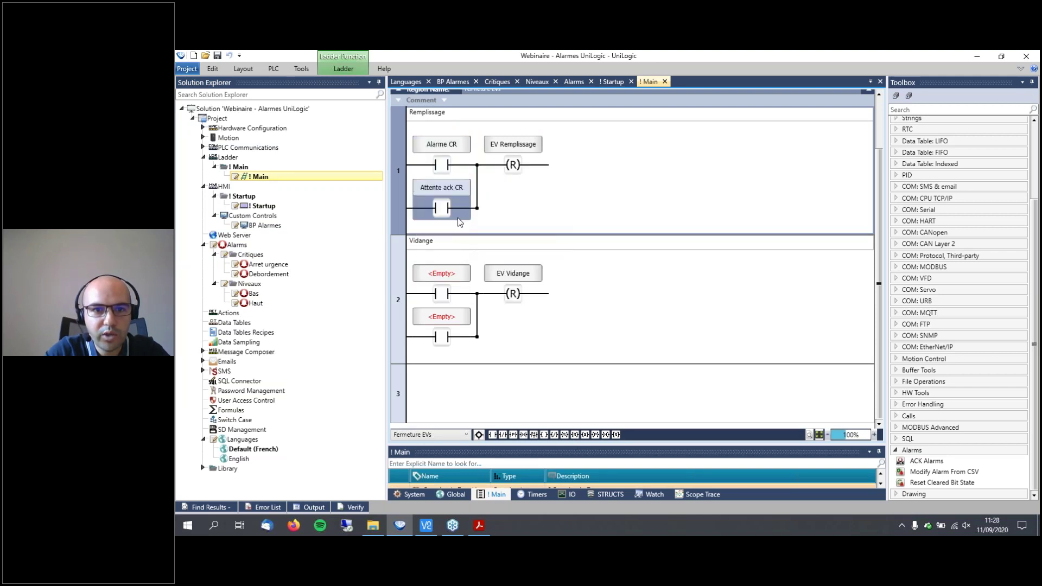
Assign Alarme AU and Attente ack AU to the two parallel contacts of the Vidange rung and collapse the Fermeture EVs region.
left_click(441, 273)
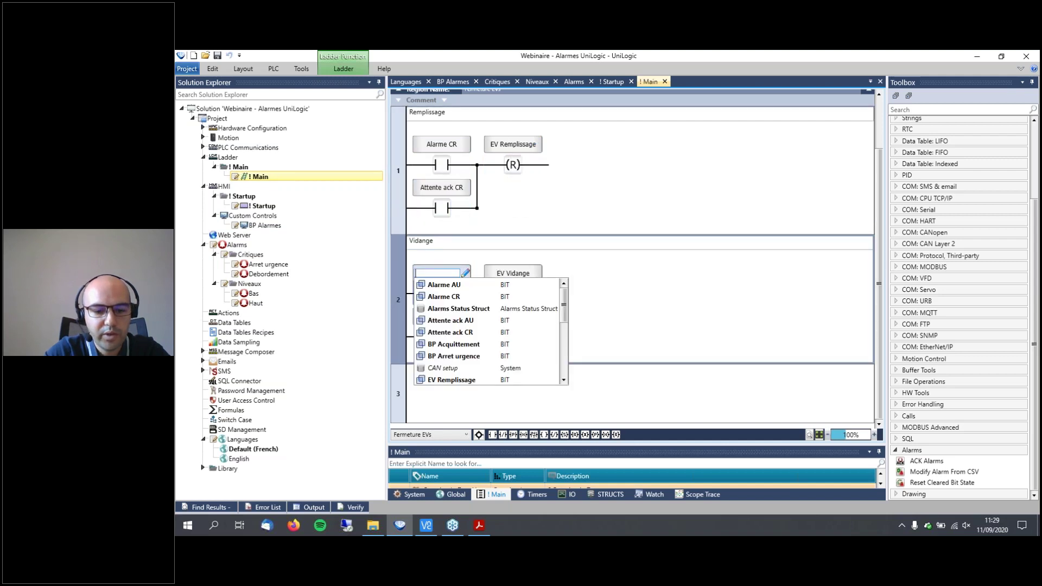
type("a")
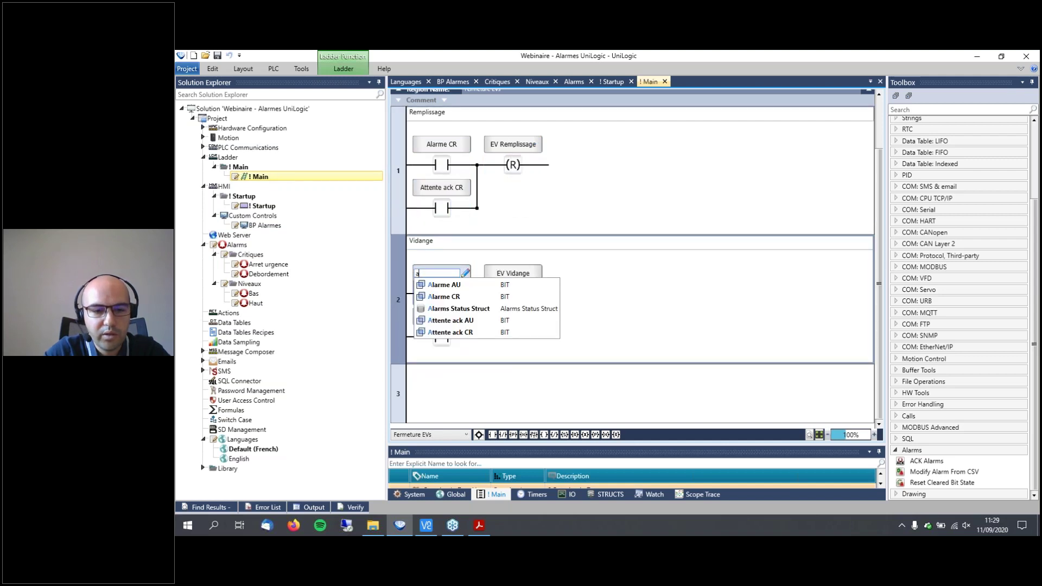
left_click(457, 288)
type("a")
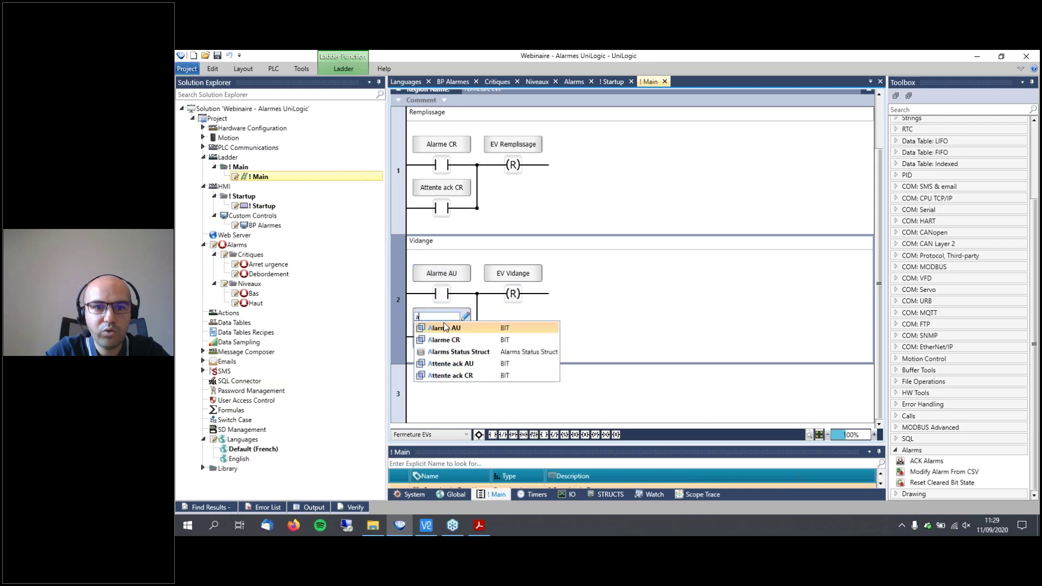
left_click(454, 367)
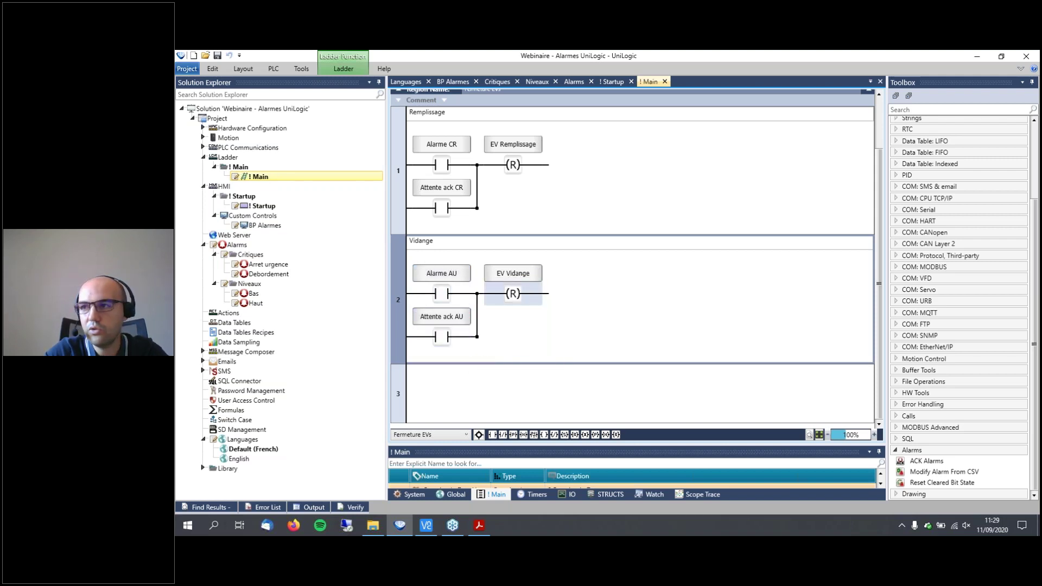
scroll(598, 297, "up", 2)
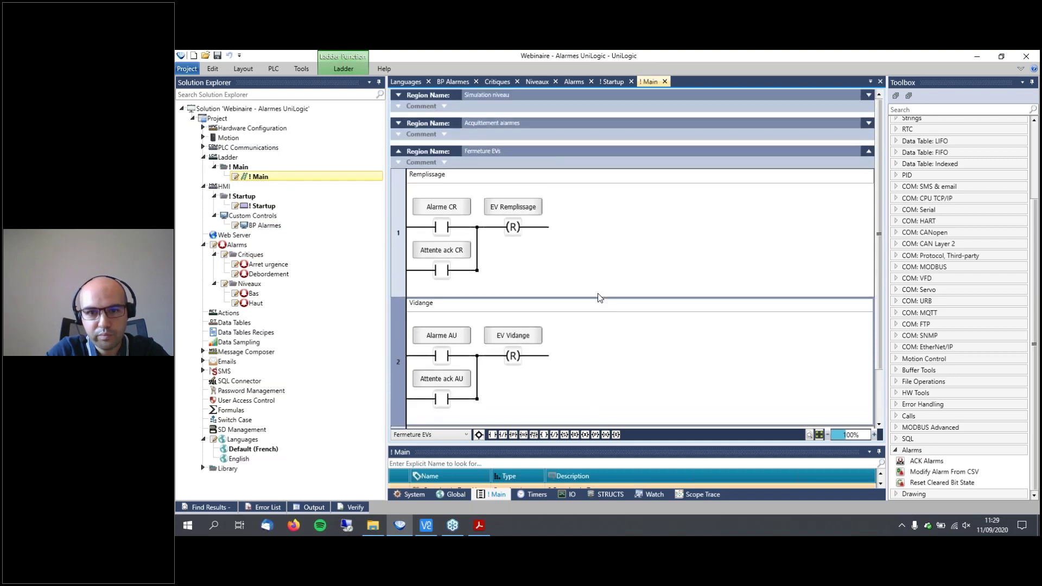
left_click(429, 152)
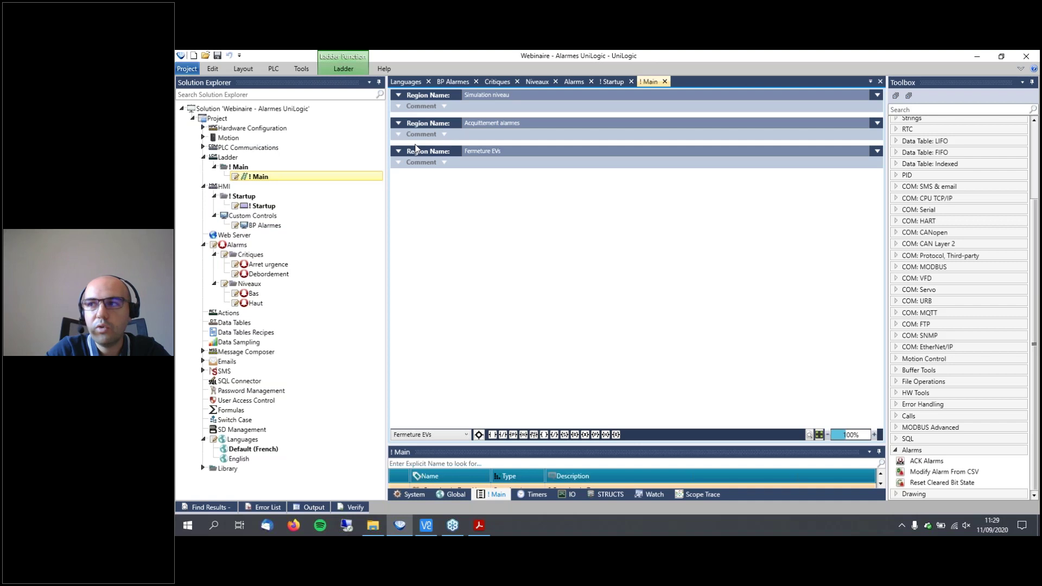
Download the project to the PLC over Ethernet at 192.168.1.2, reviewing the project differences and accepting the controller reset.
left_click(273, 69)
left_click(198, 90)
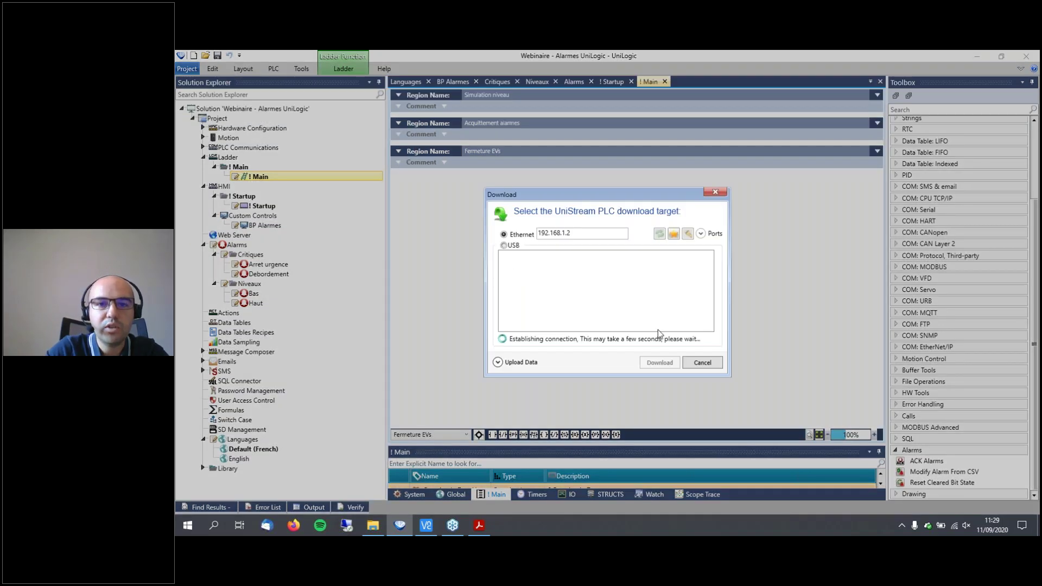
left_click(661, 361)
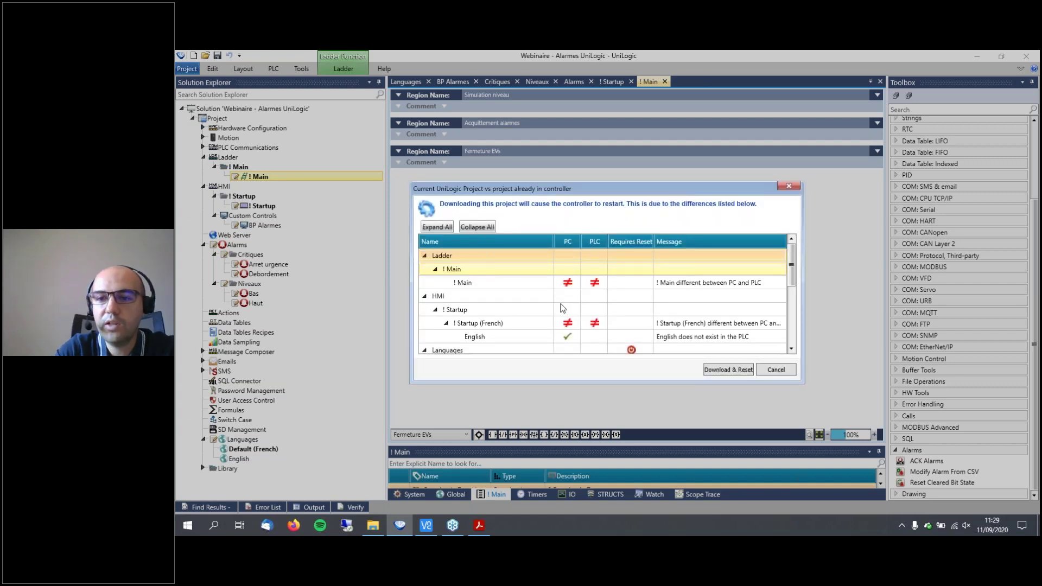
scroll(793, 271, "down", 5)
scroll(794, 272, "up", 5)
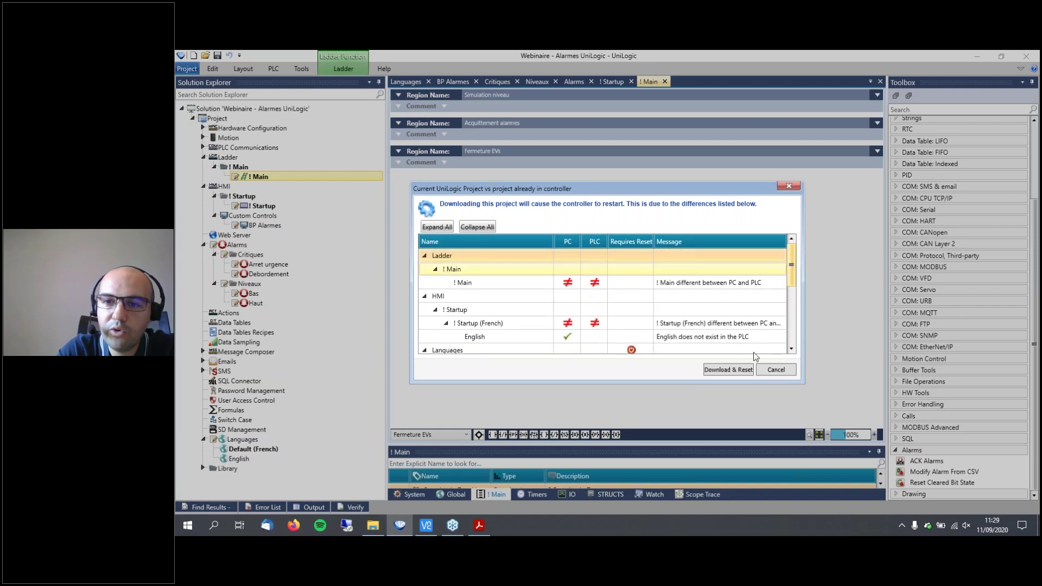
left_click(727, 369)
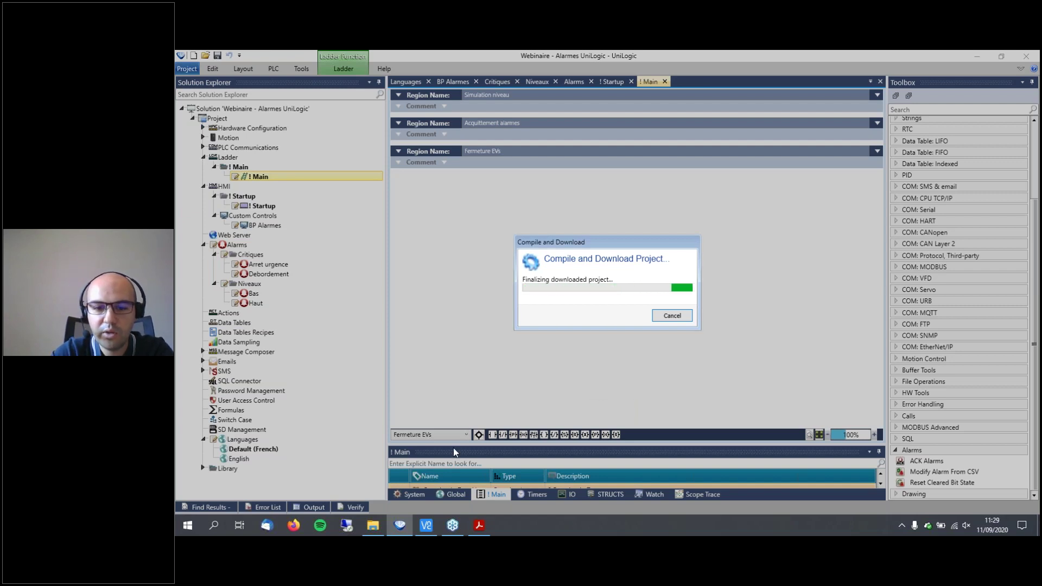
Switch to VNC Viewer, fill the tank to about 36 with the REMP valve and check the alarm summary.
left_click(426, 527)
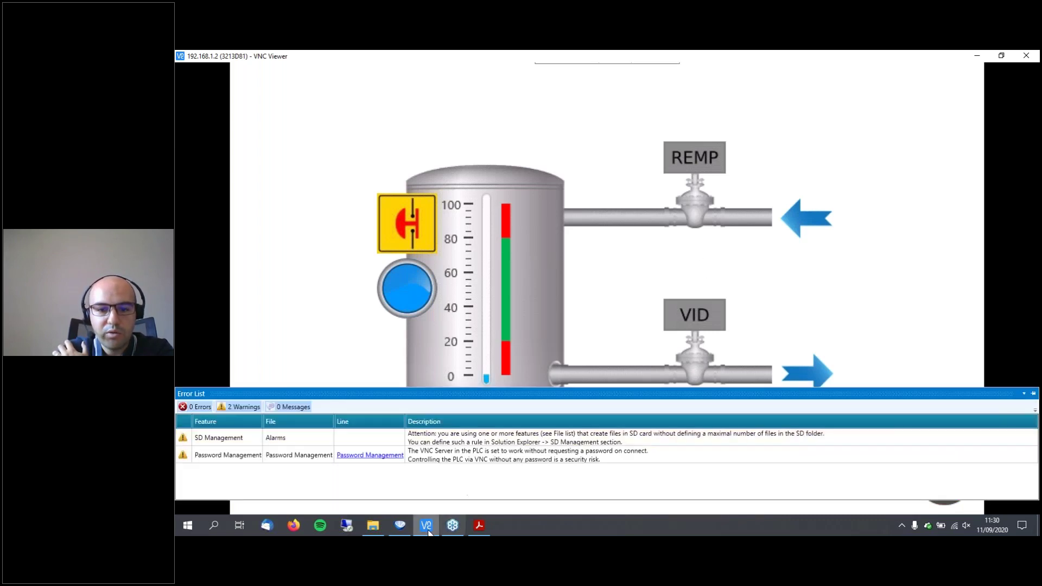
left_click(400, 524)
key("alt+Tab")
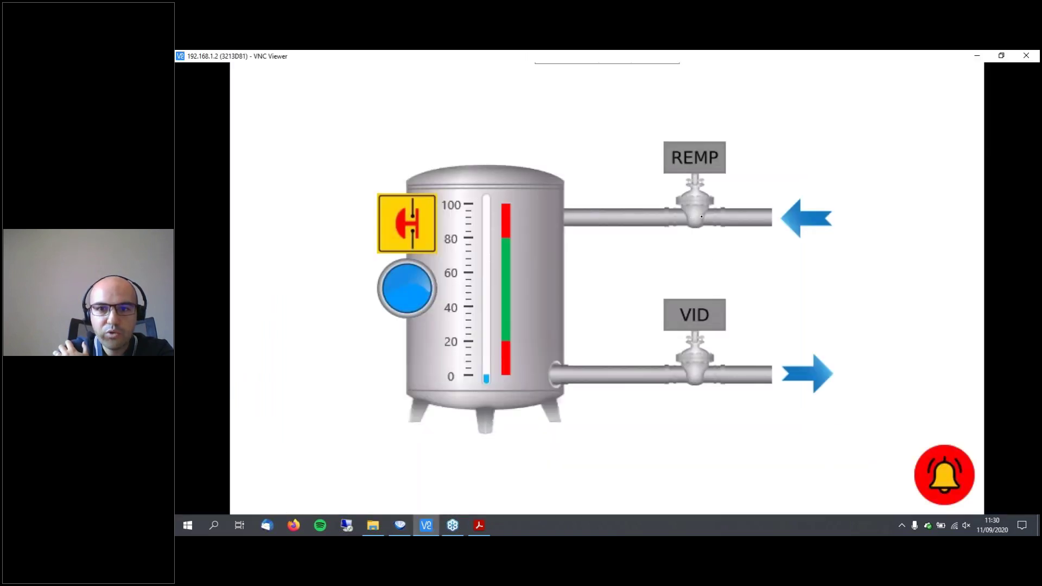
left_click(696, 217)
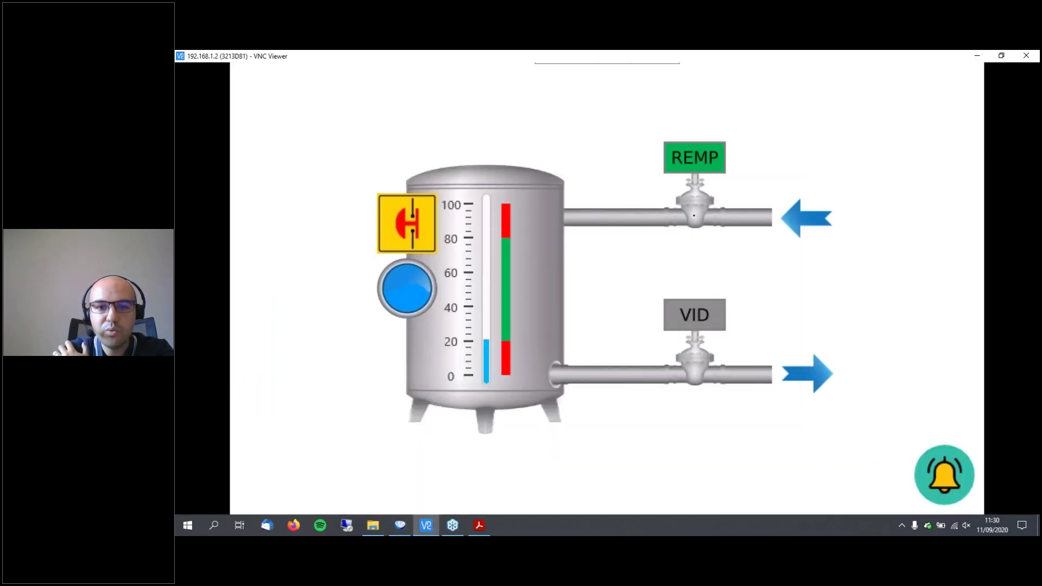
left_click(694, 215)
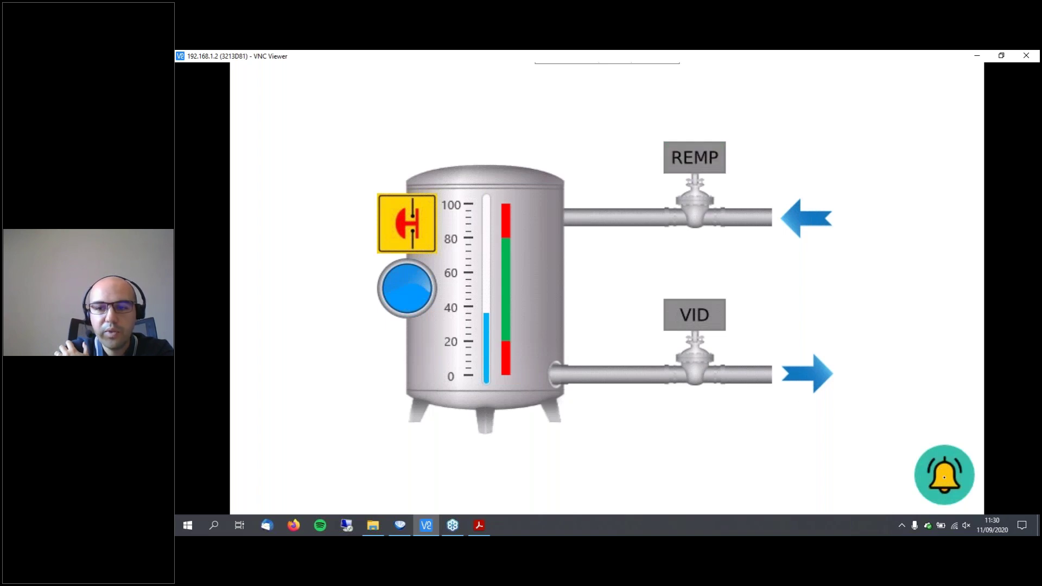
left_click(944, 477)
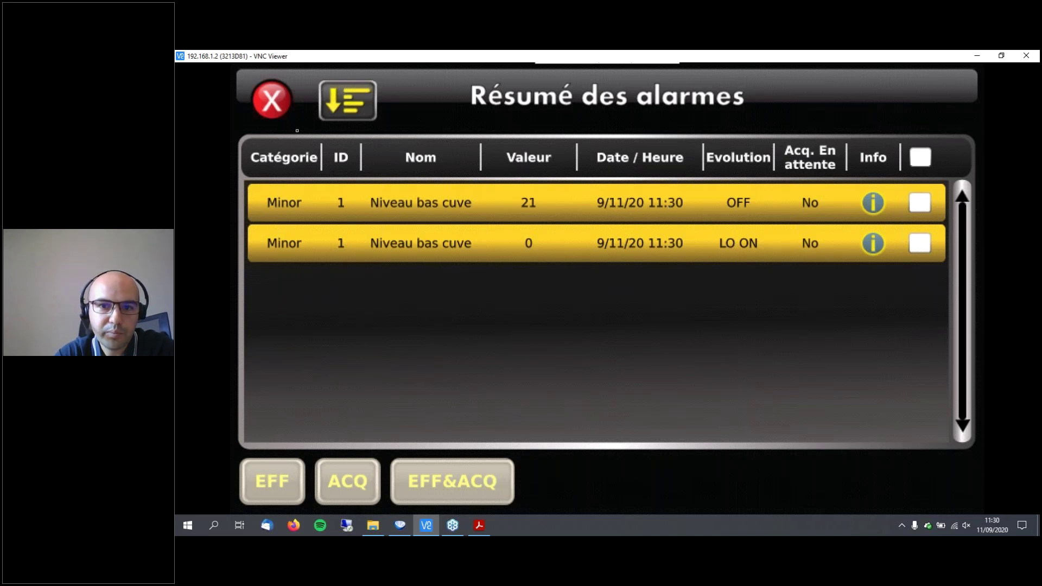
left_click(271, 100)
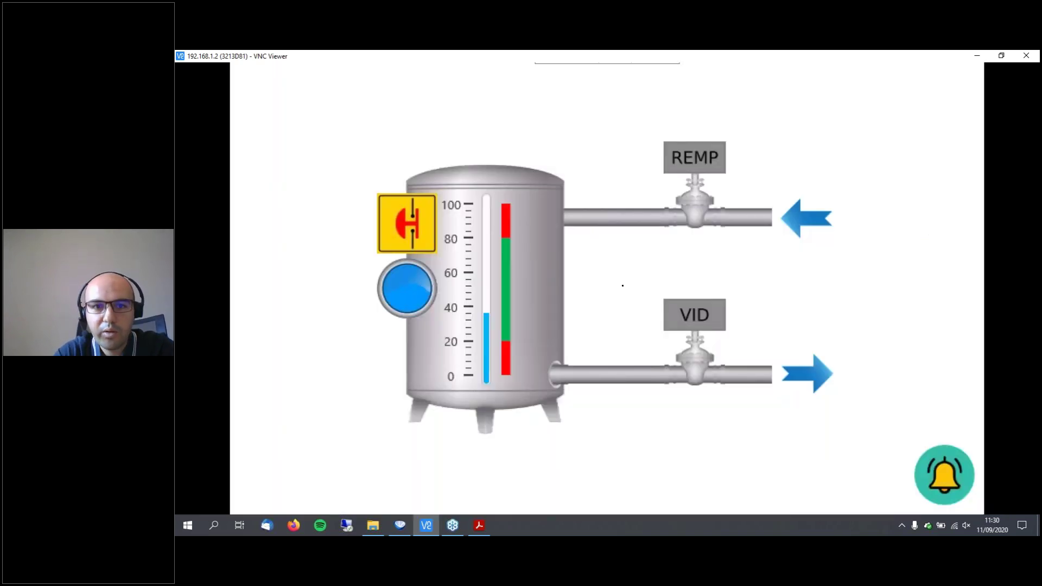
Fill the tank to 100 with the REMP valve and check the entries in the alarm summary.
left_click(698, 217)
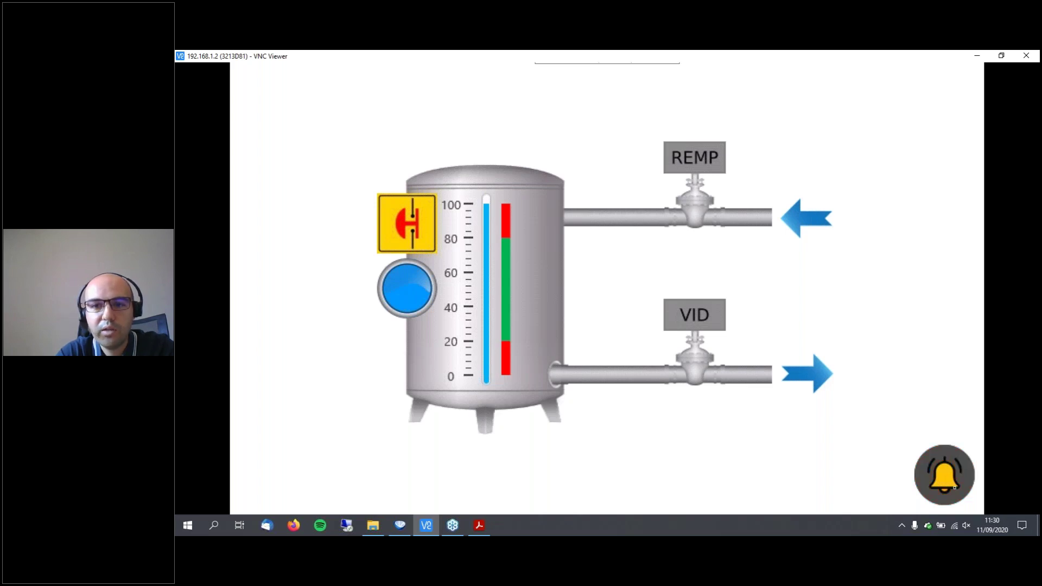
left_click(953, 487)
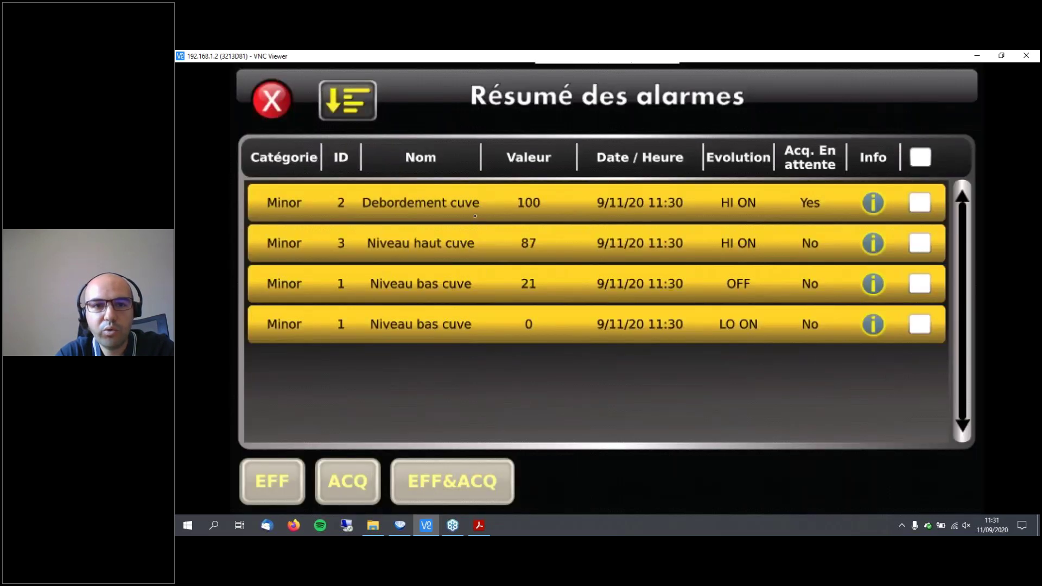
left_click(274, 102)
Drain the tank to about 65 with the VID valve, and clear and acknowledge all entries in the alarm summary.
left_click(699, 368)
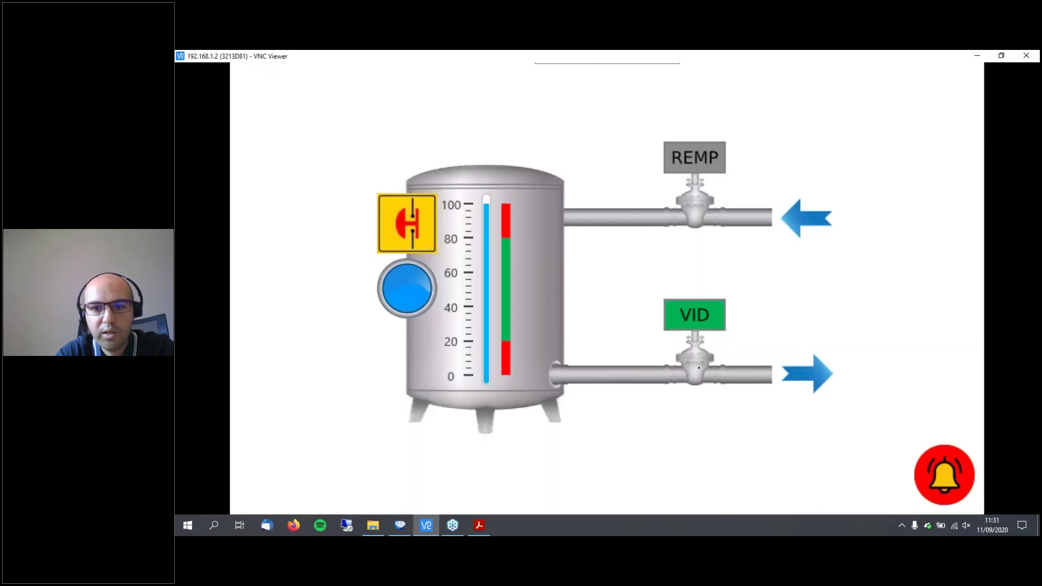
left_click(695, 372)
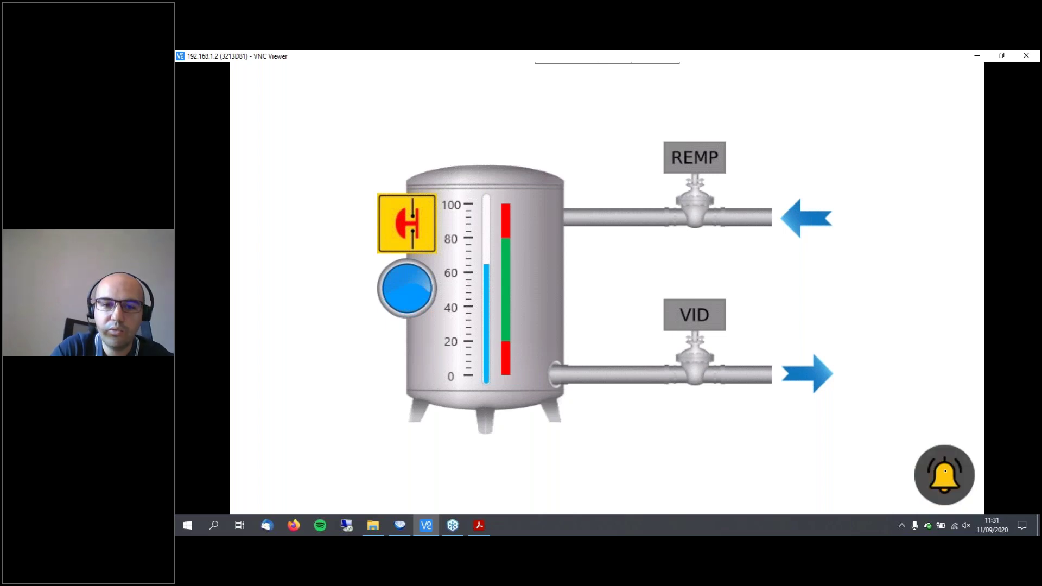
left_click(944, 475)
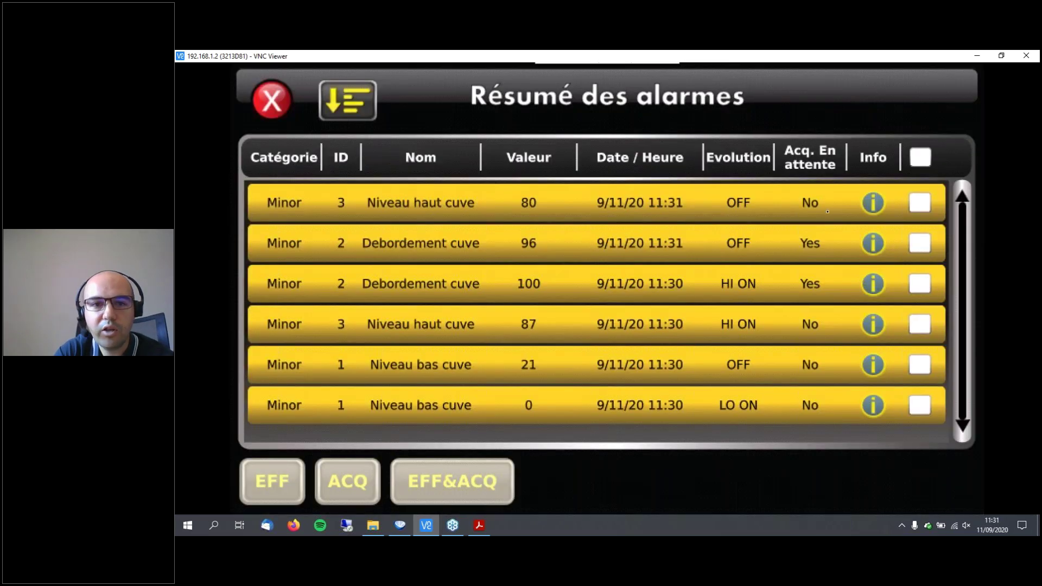
left_click(921, 158)
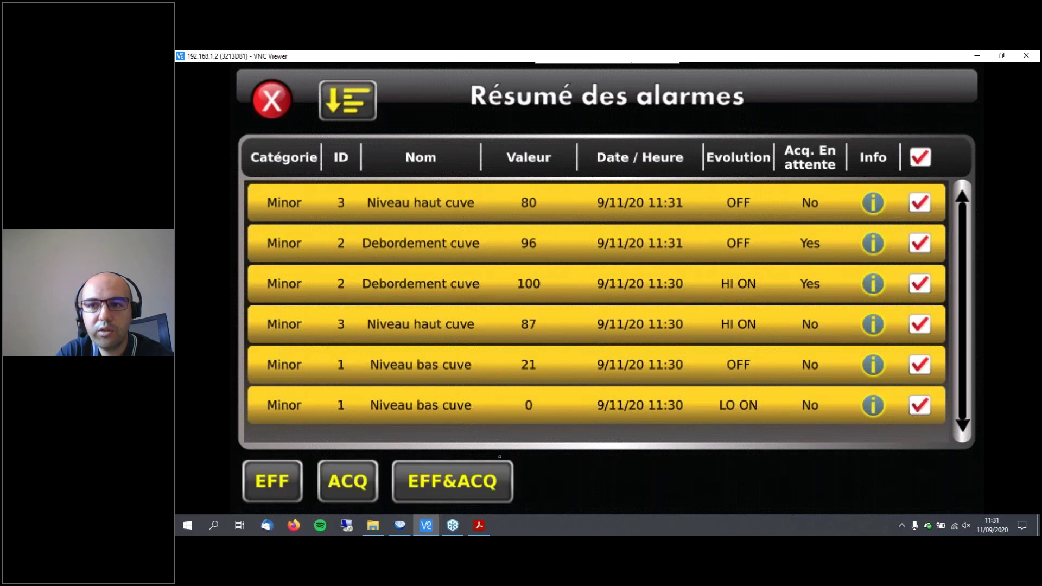
left_click(470, 484)
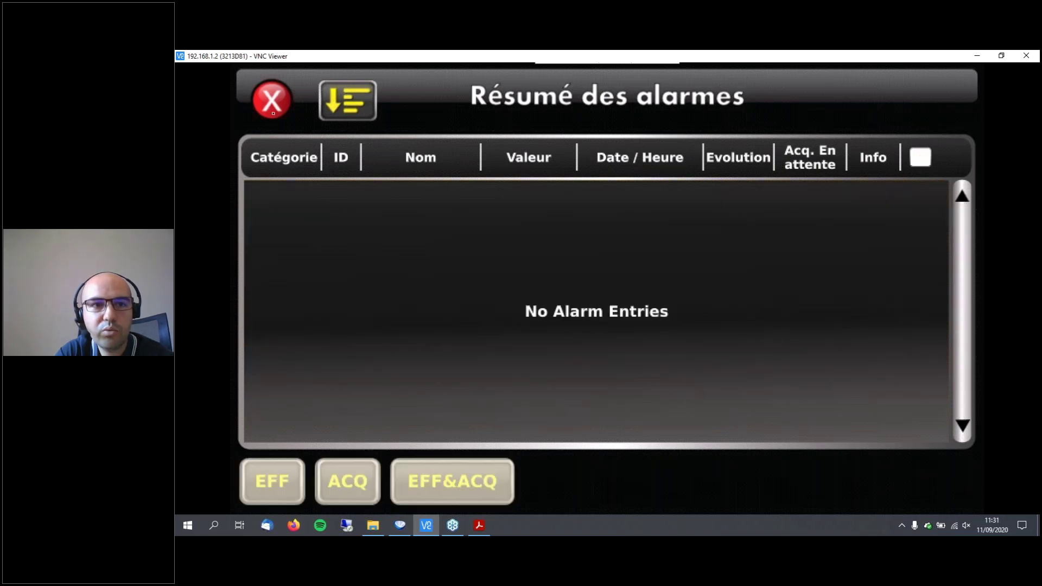
left_click(273, 113)
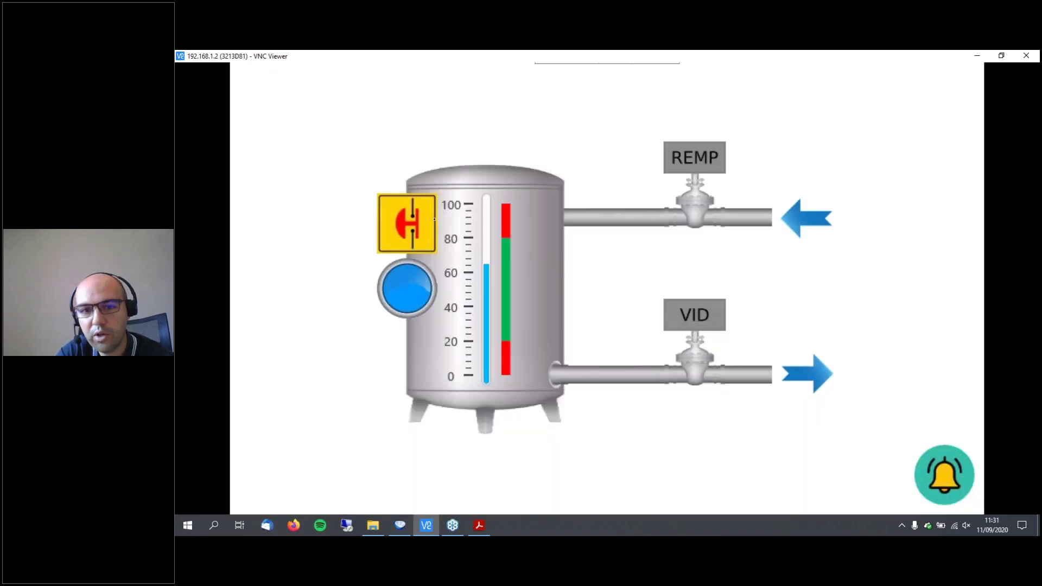
Engage, release and acknowledge the emergency stop, and drain the tank to about 41 with the VID valve.
left_click(406, 235)
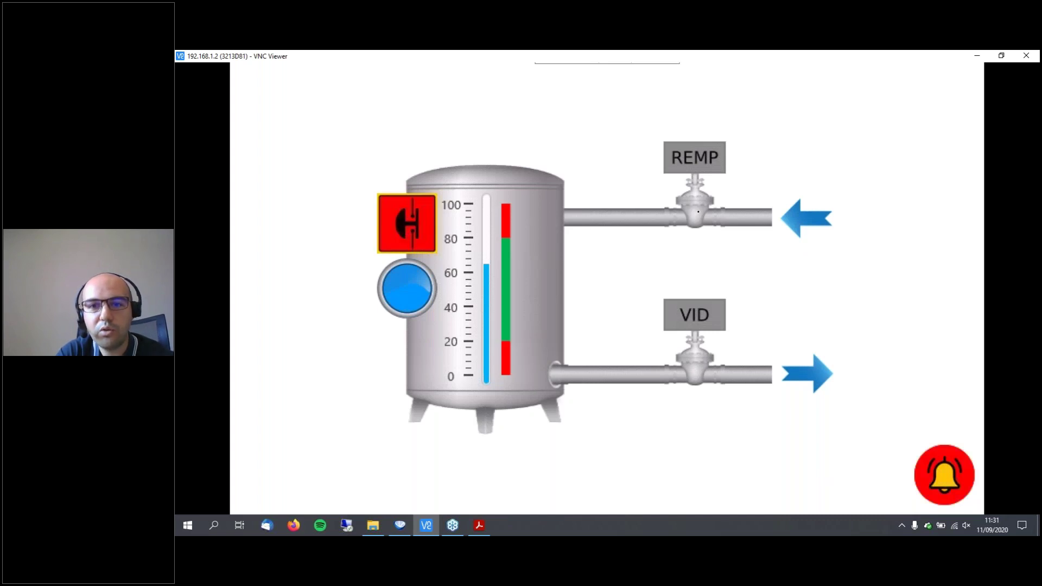
left_click(404, 221)
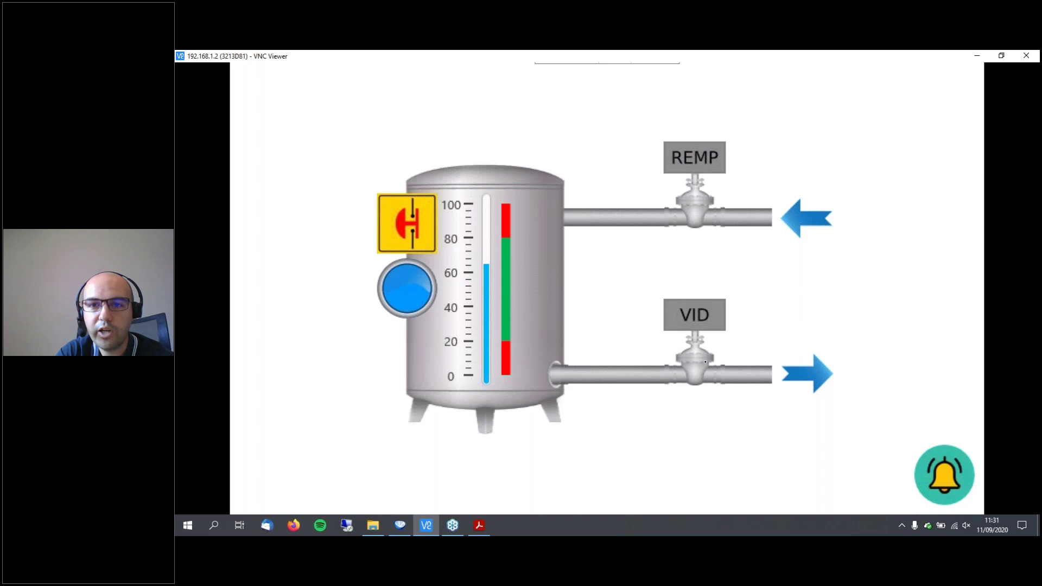
left_click(710, 360)
left_click(698, 364)
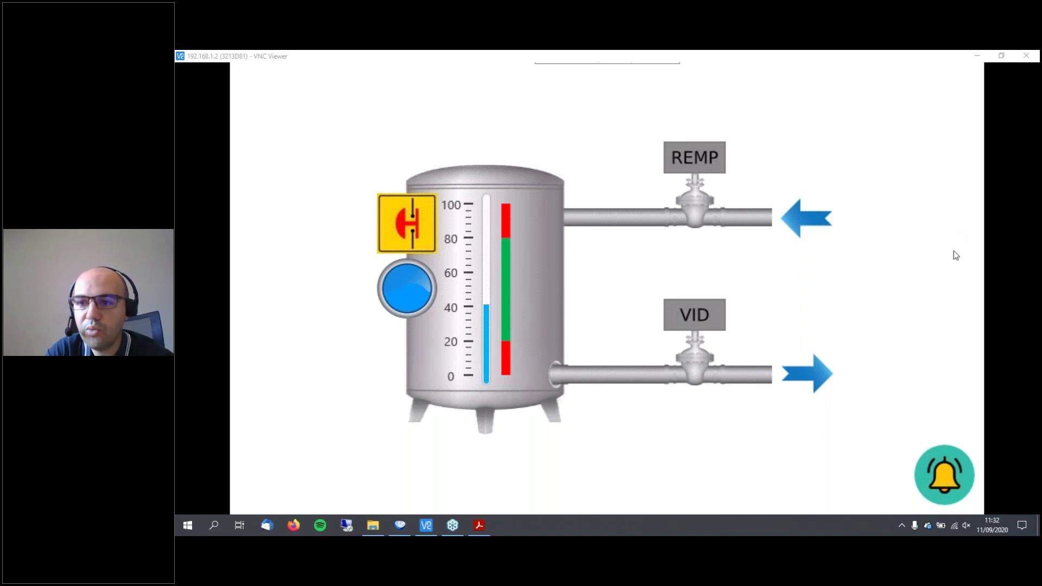
Review the emergency stop entries in the alarm summary and return to the tank screen.
left_click(804, 441)
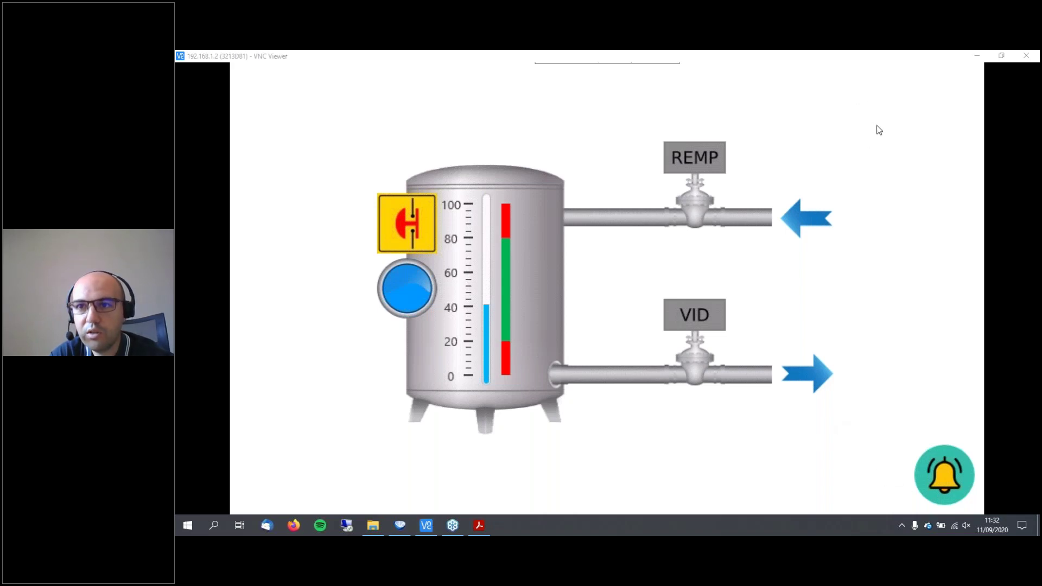
left_click(943, 470)
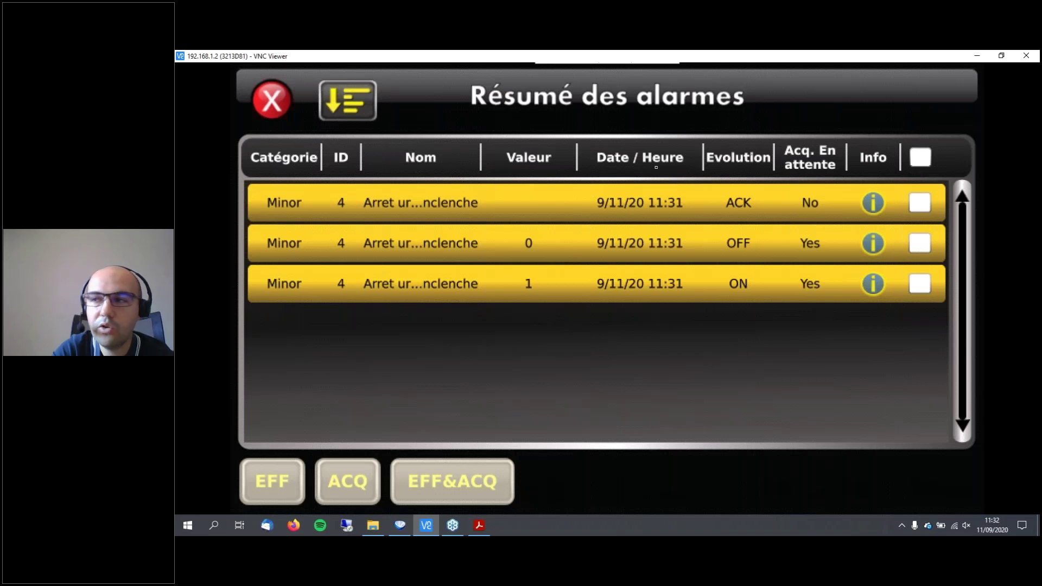
left_click(258, 107)
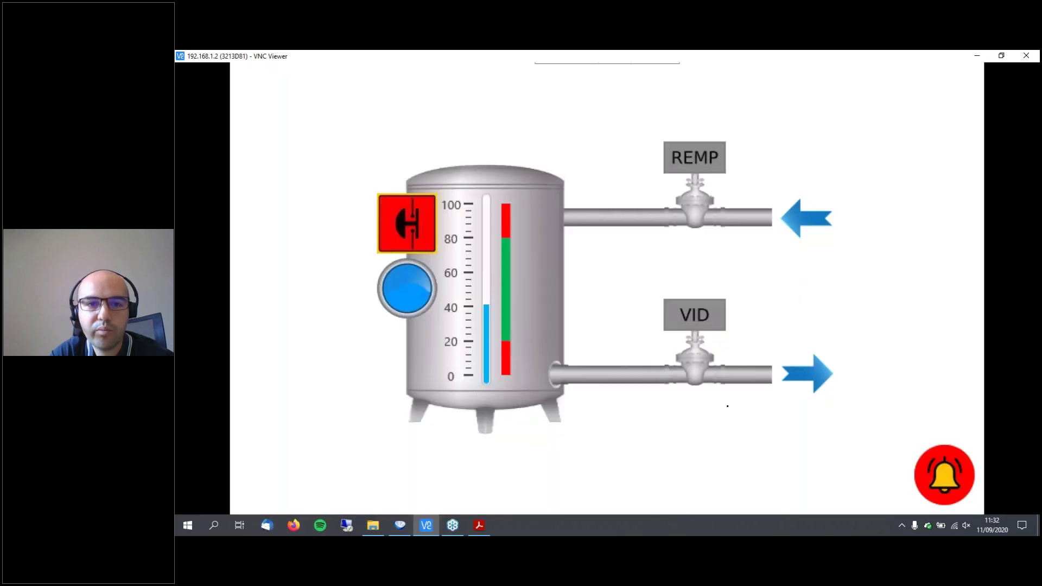
Select and clear all entries in the alarm summary, reselect them, and return to the tank screen.
left_click(944, 475)
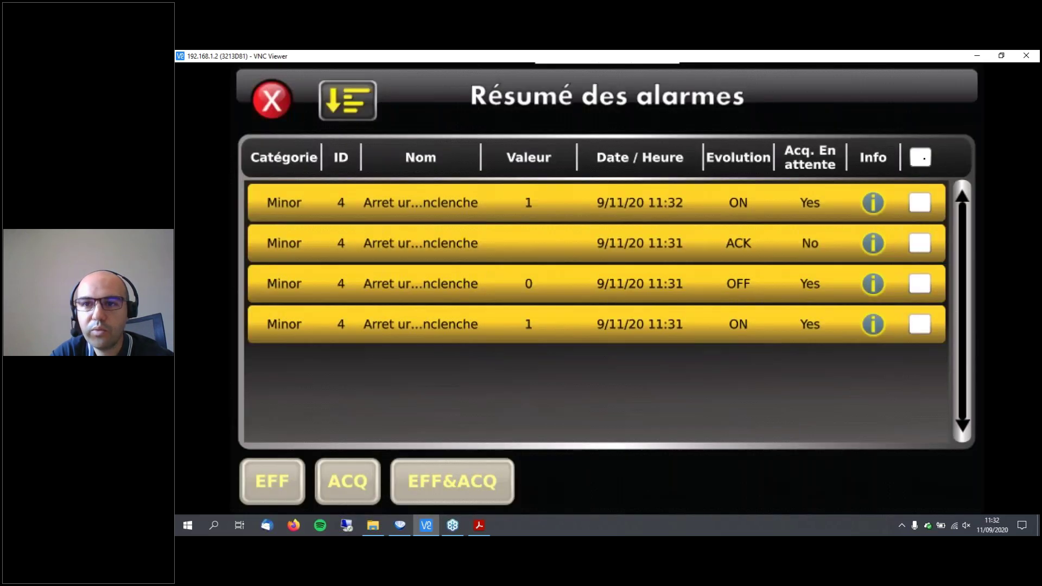
left_click(921, 159)
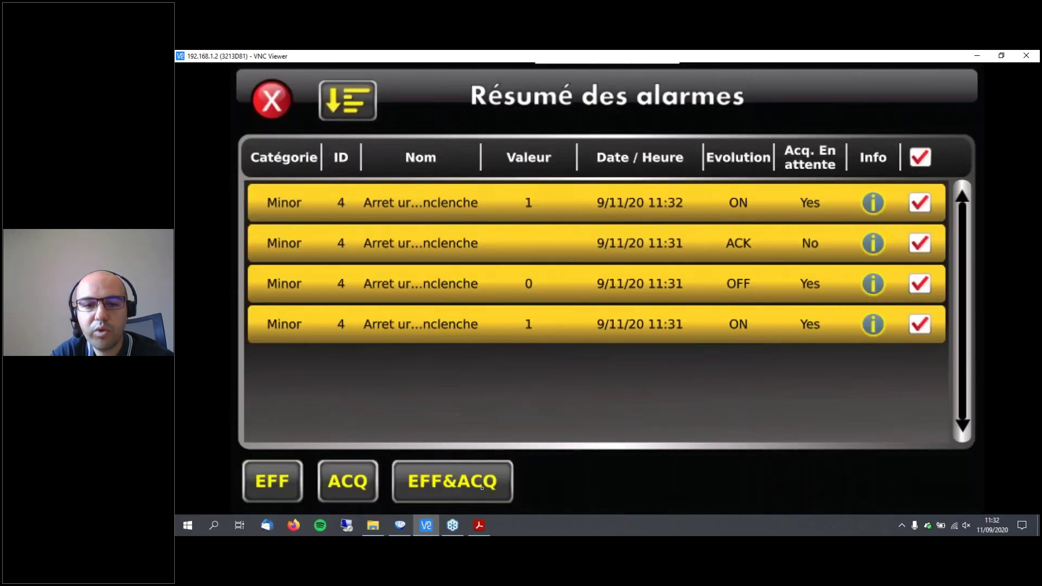
left_click(292, 488)
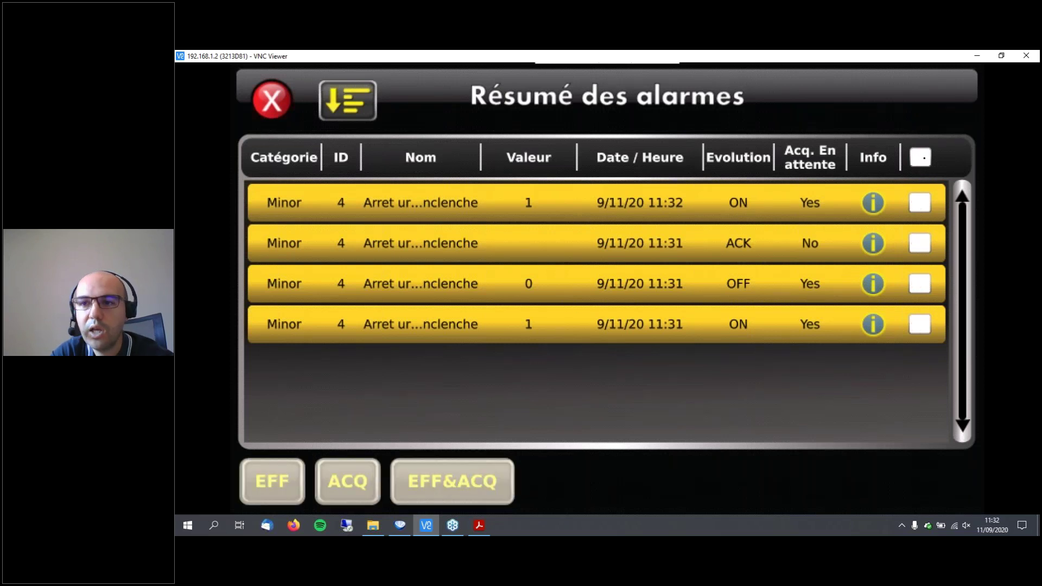
left_click(921, 158)
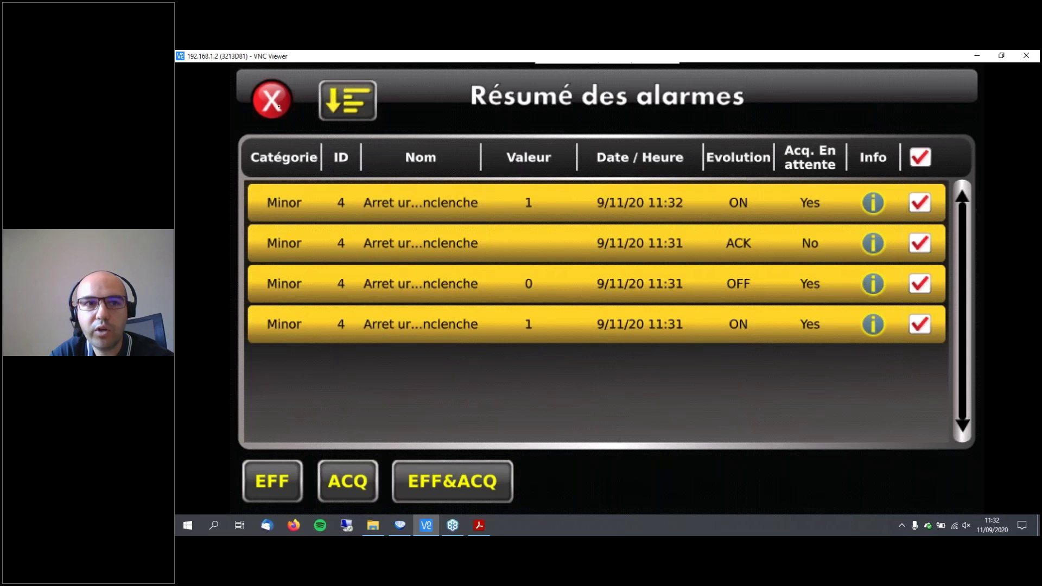
left_click(278, 106)
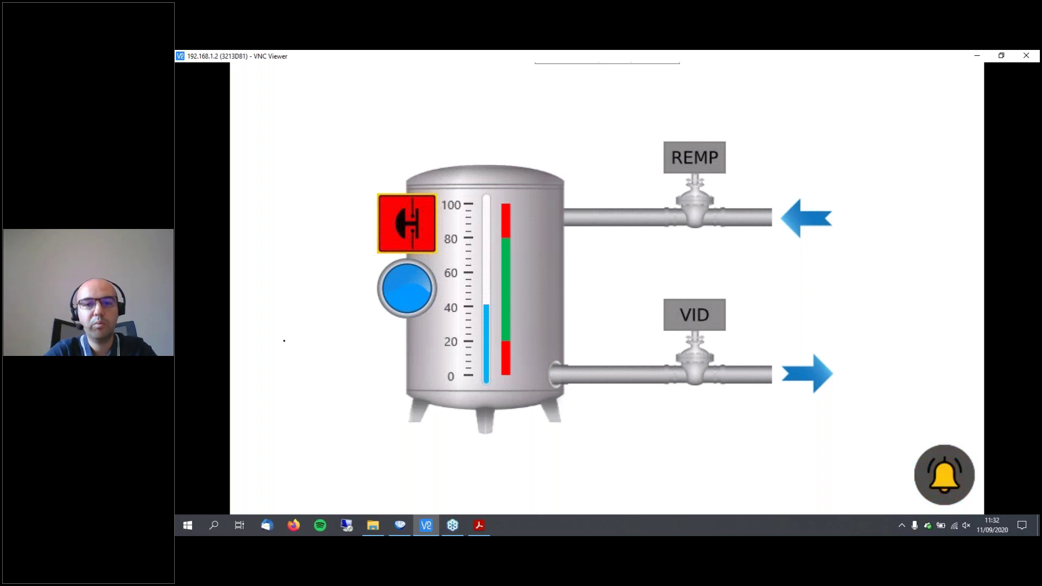
Switch to UniLogic, leave online mode, and add and open a new HMI screen in the Startup module.
left_click(400, 525)
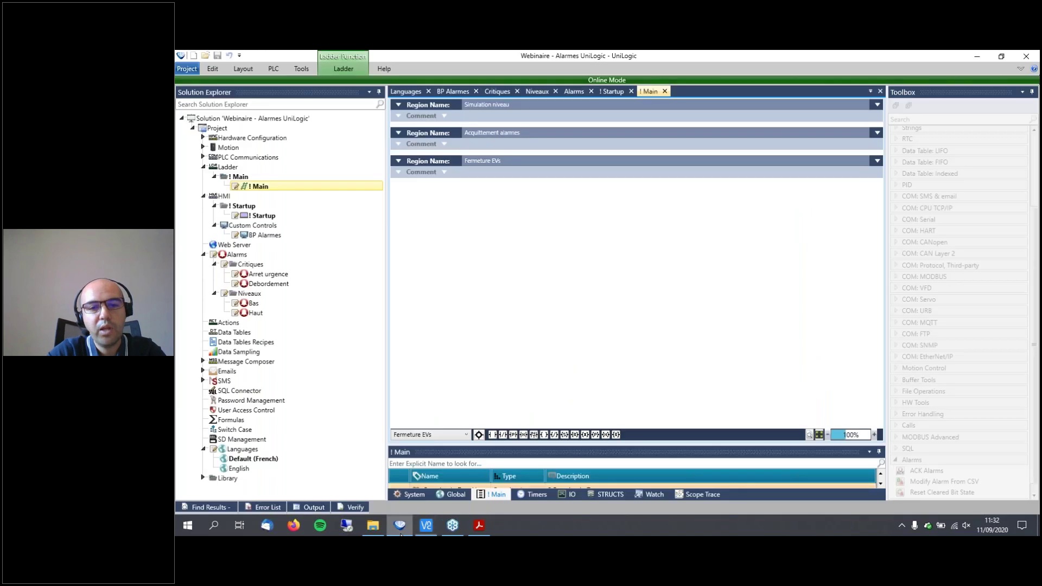
left_click(274, 70)
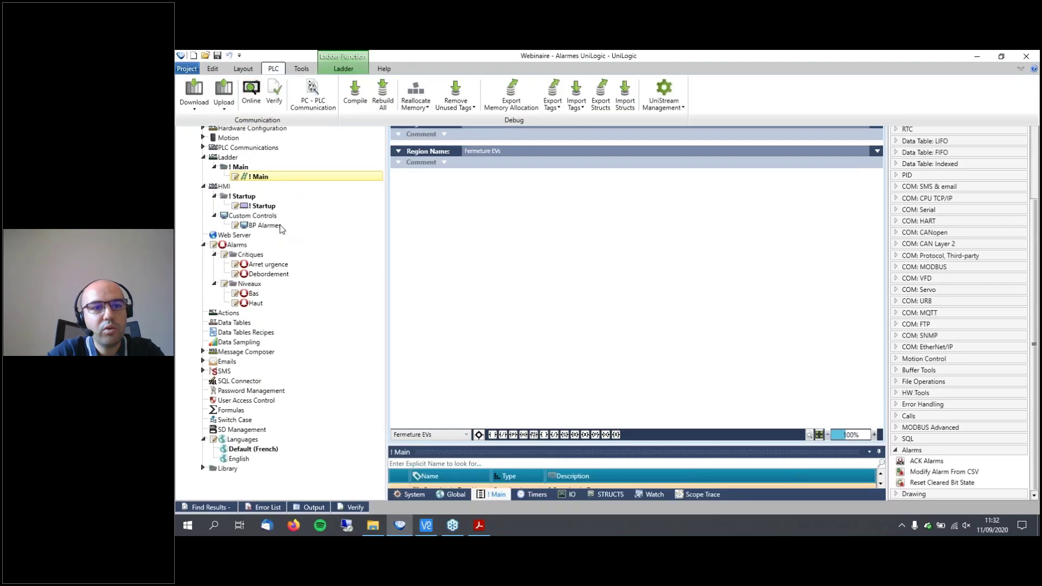
double_click(275, 214)
right_click(275, 208)
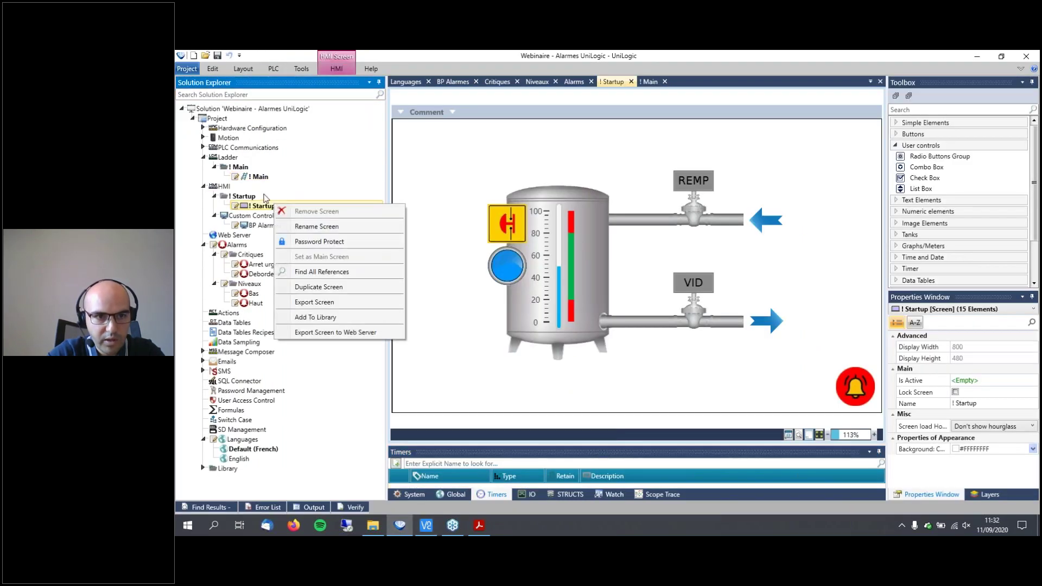
left_click(265, 197)
right_click(265, 197)
left_click(300, 201)
double_click(250, 215)
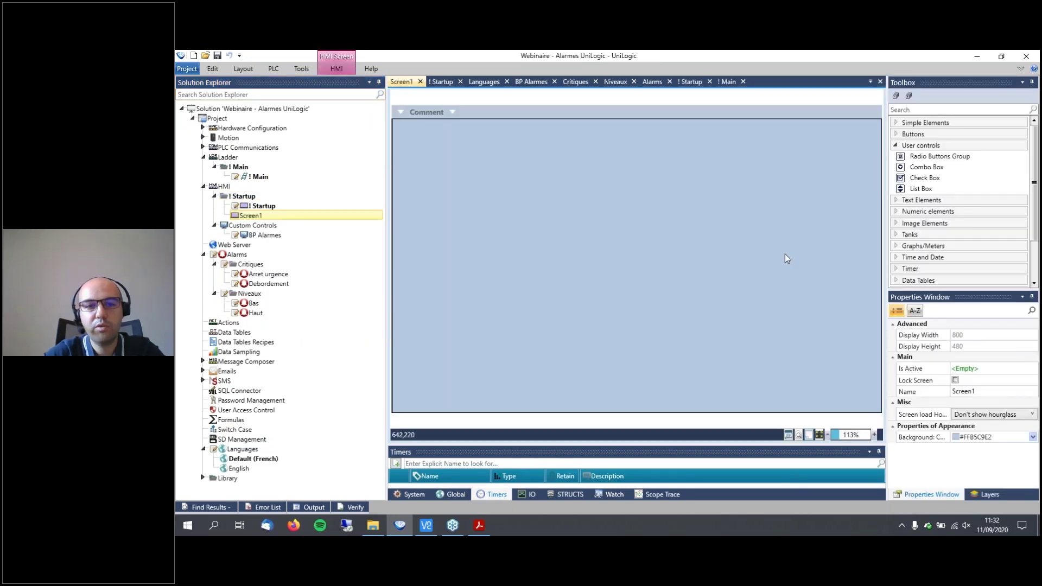
Place an Alarms History element on the new screen and try its clear button option, leaving it off.
left_click(921, 145)
scroll(931, 217, "down", 1)
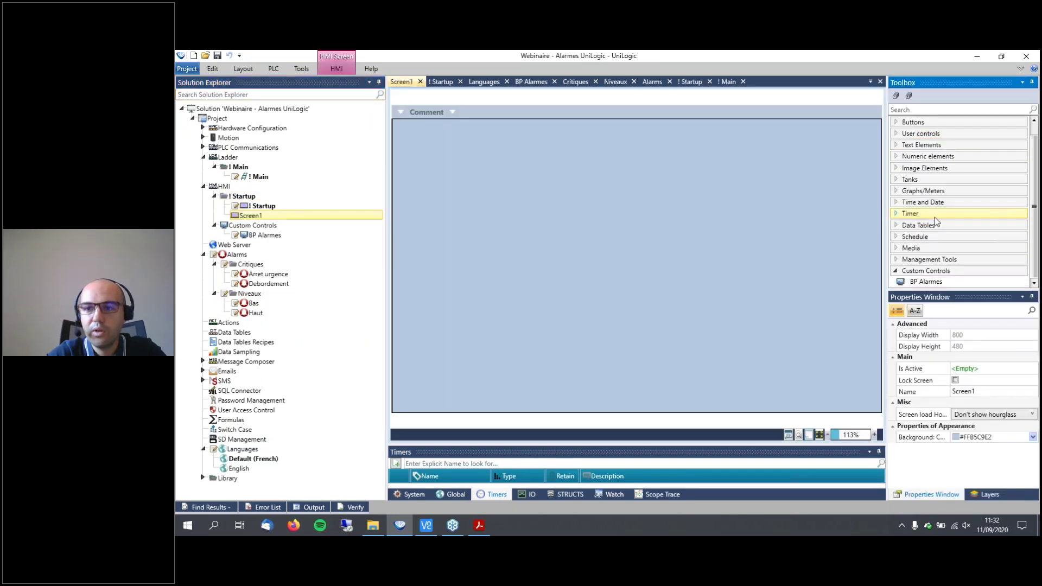
left_click(935, 260)
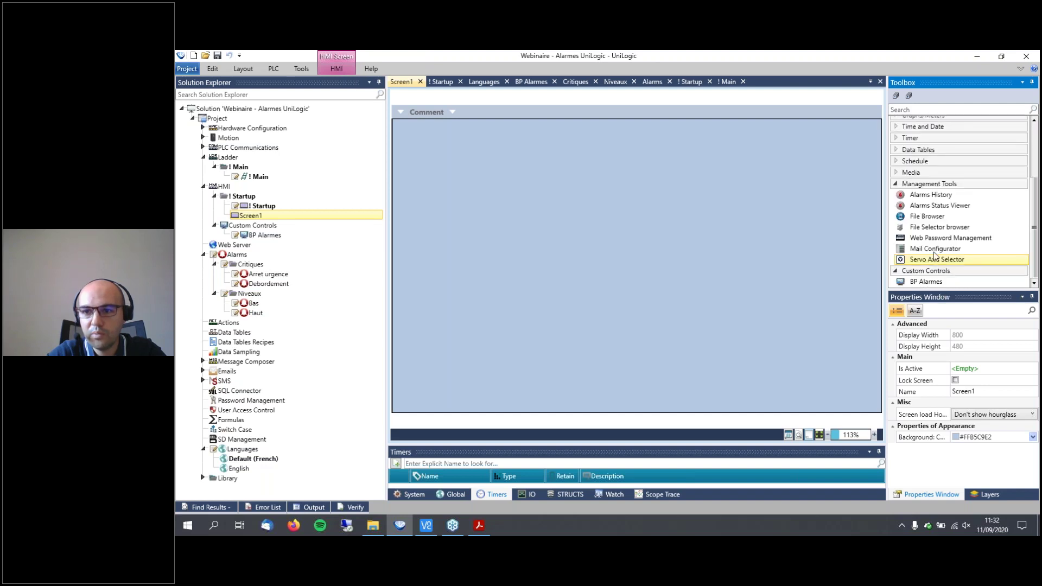
left_click_drag(931, 195, 516, 193)
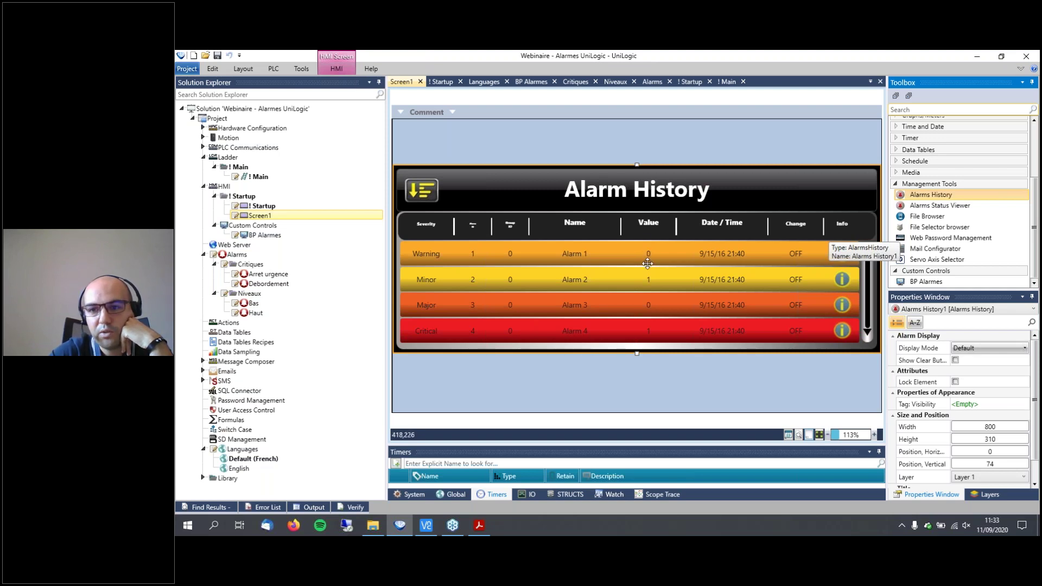
left_click(956, 360)
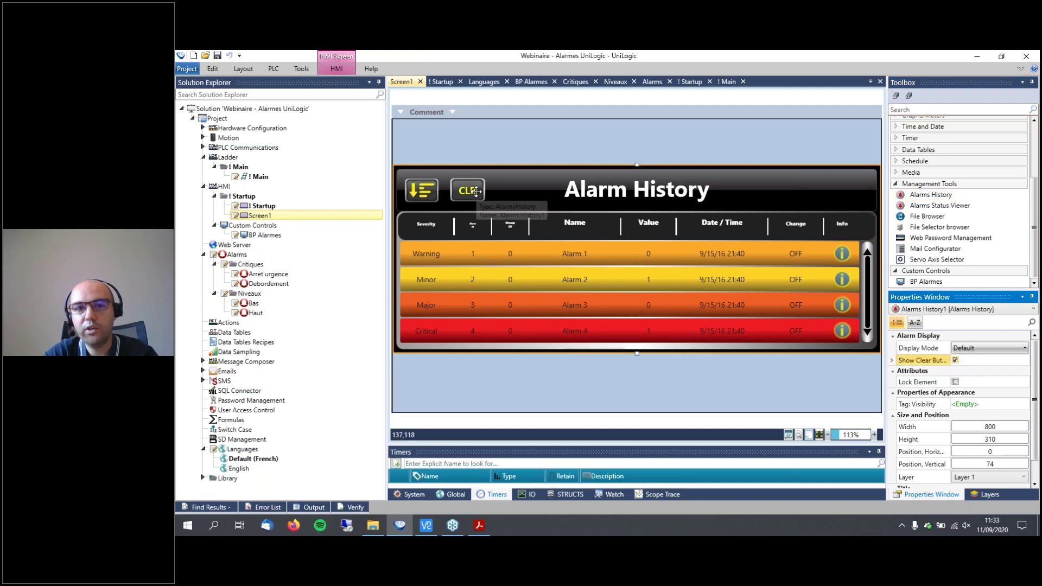
left_click(956, 360)
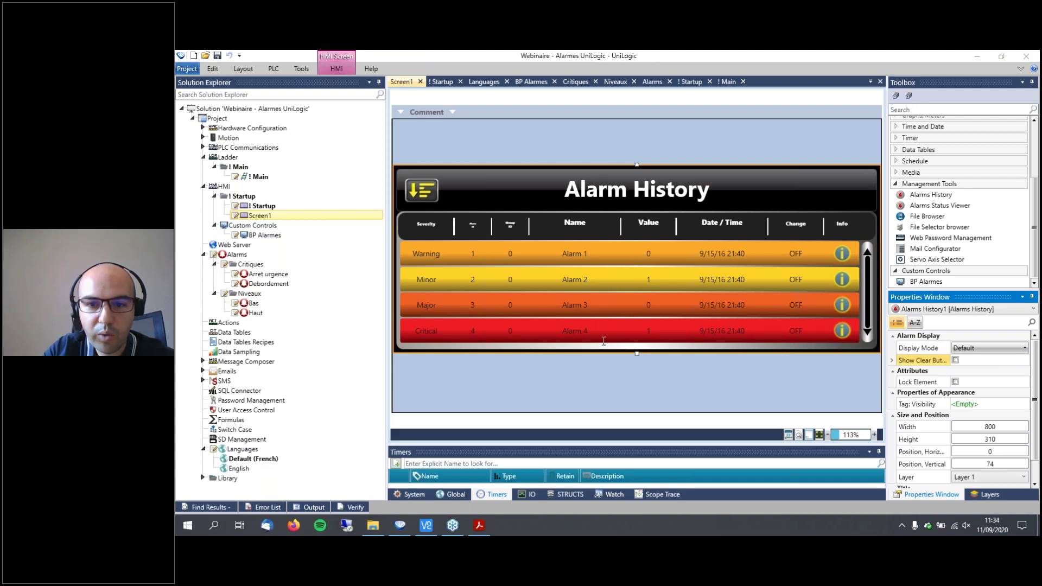
left_click(586, 380)
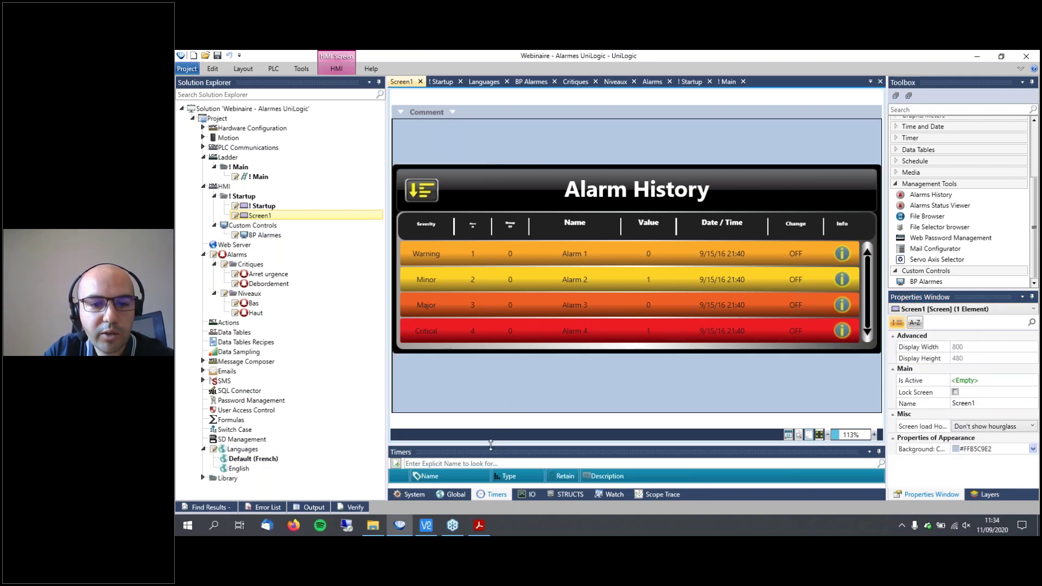
Examine the global Alarms Status Struct and its Group State bits against the project's alarm groups.
left_click_drag(494, 281, 495, 284)
left_click(451, 494)
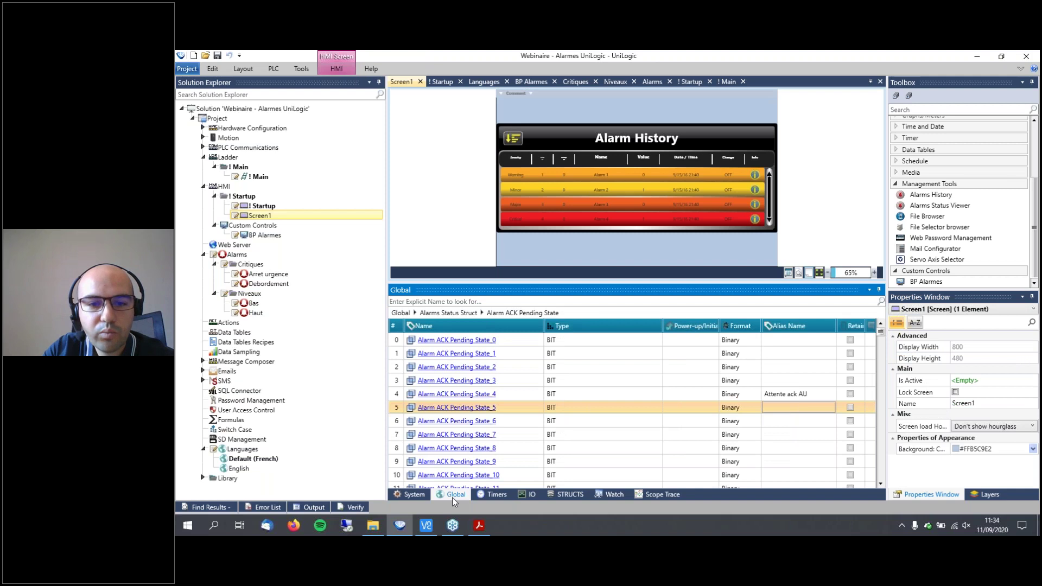
left_click(457, 314)
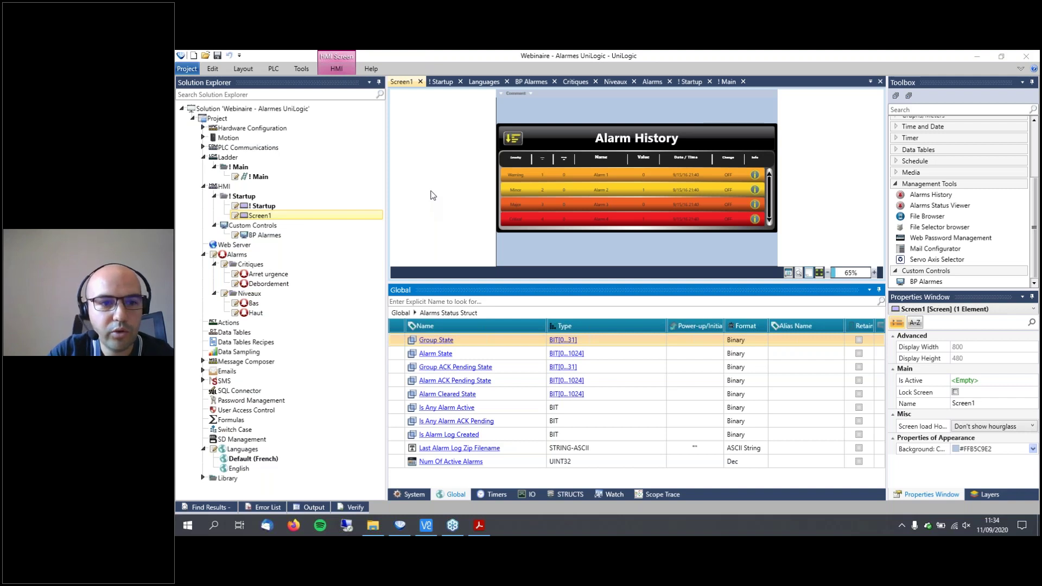
double_click(237, 254)
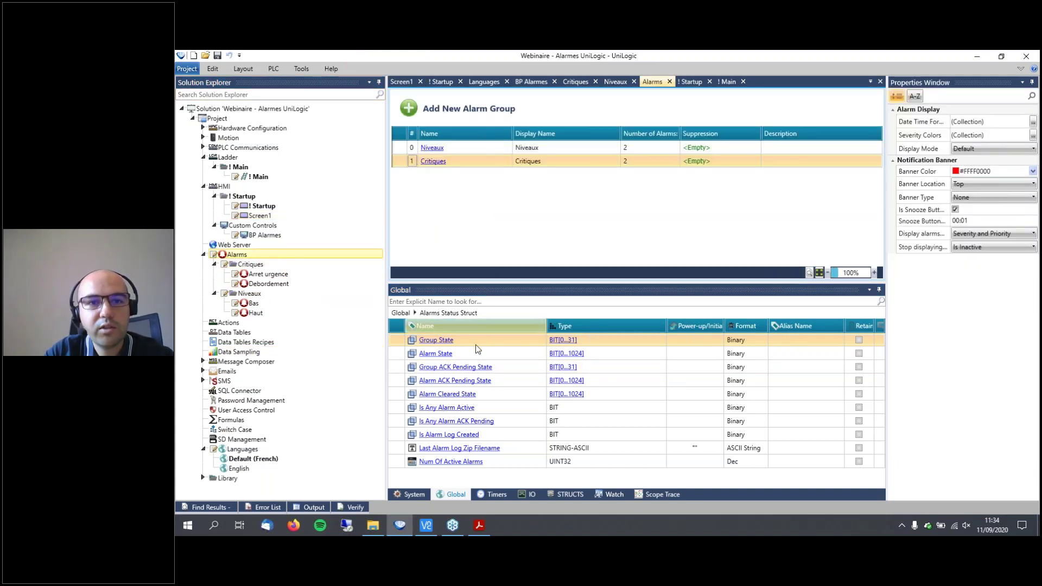
left_click(559, 340)
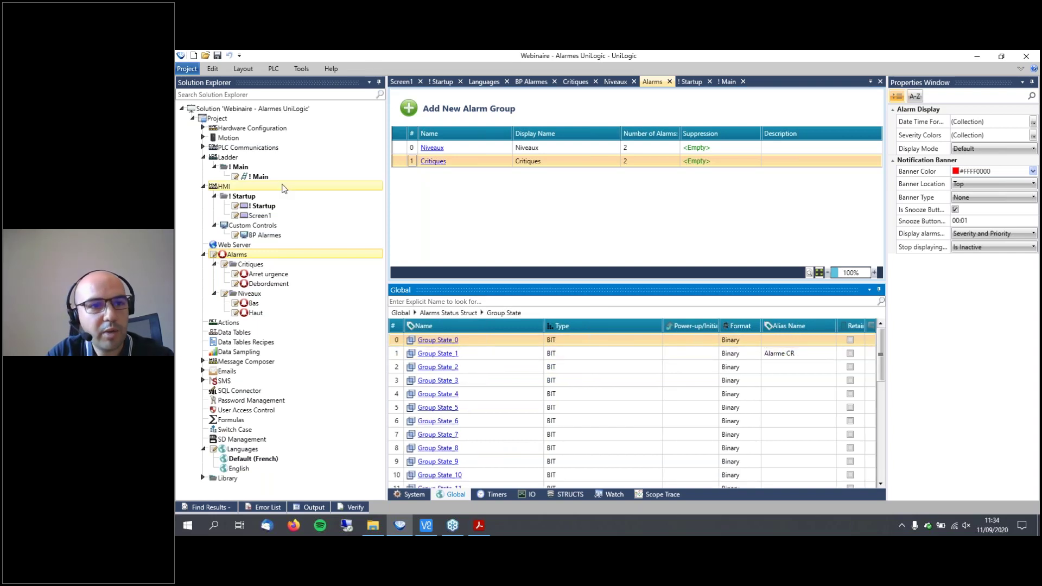
Add a region named "Son" after the Fermeture EVs region in the Main ladder.
double_click(259, 176)
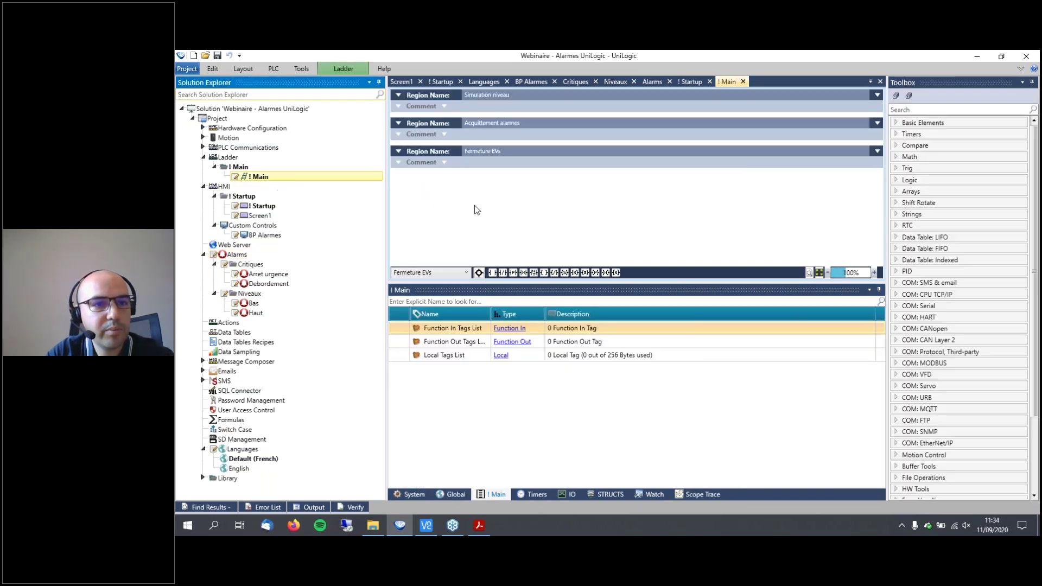
left_click(274, 70)
left_click(334, 69)
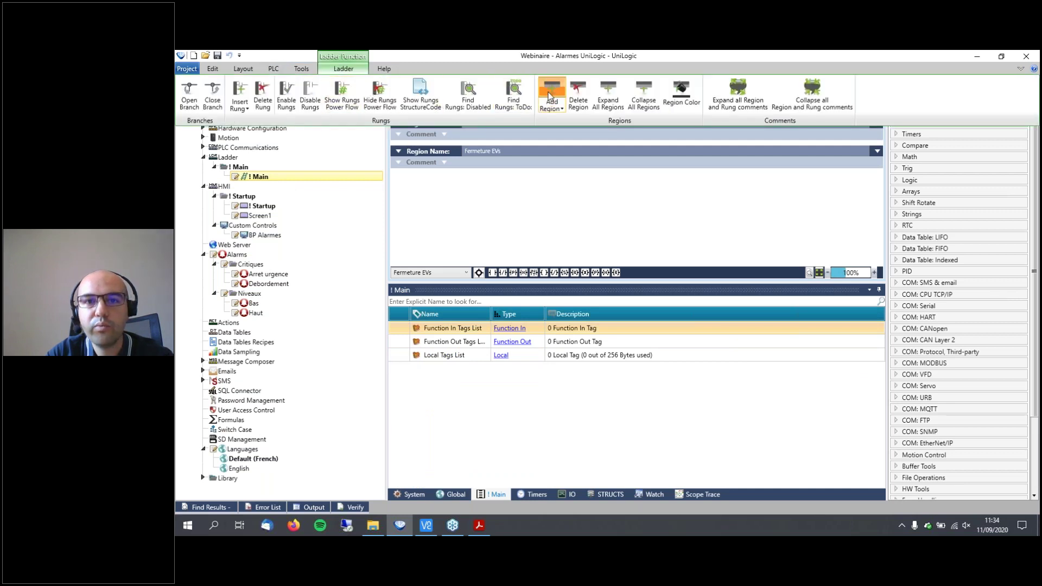
left_click(552, 94)
left_click(496, 178)
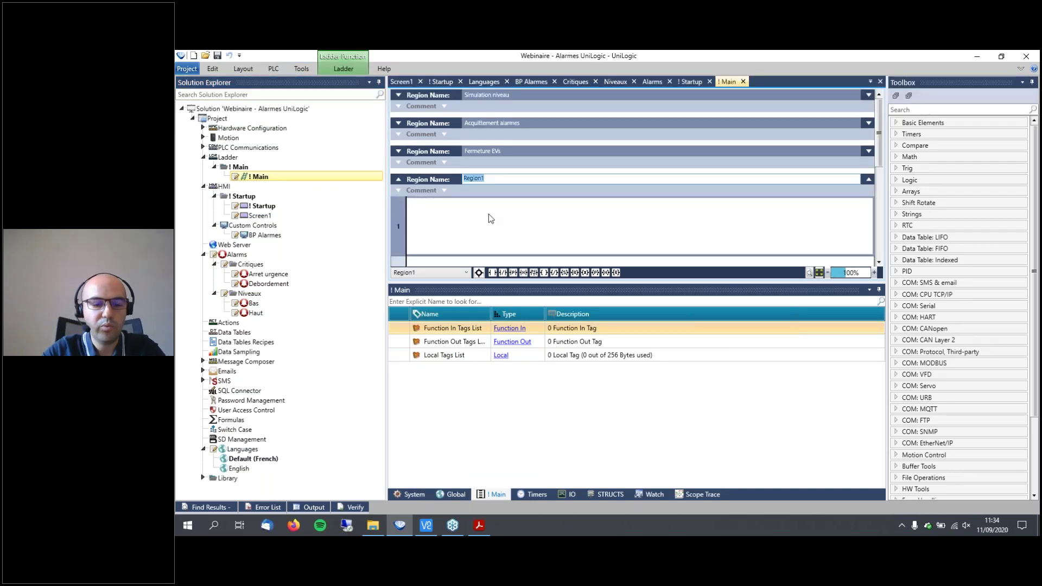
type("Son")
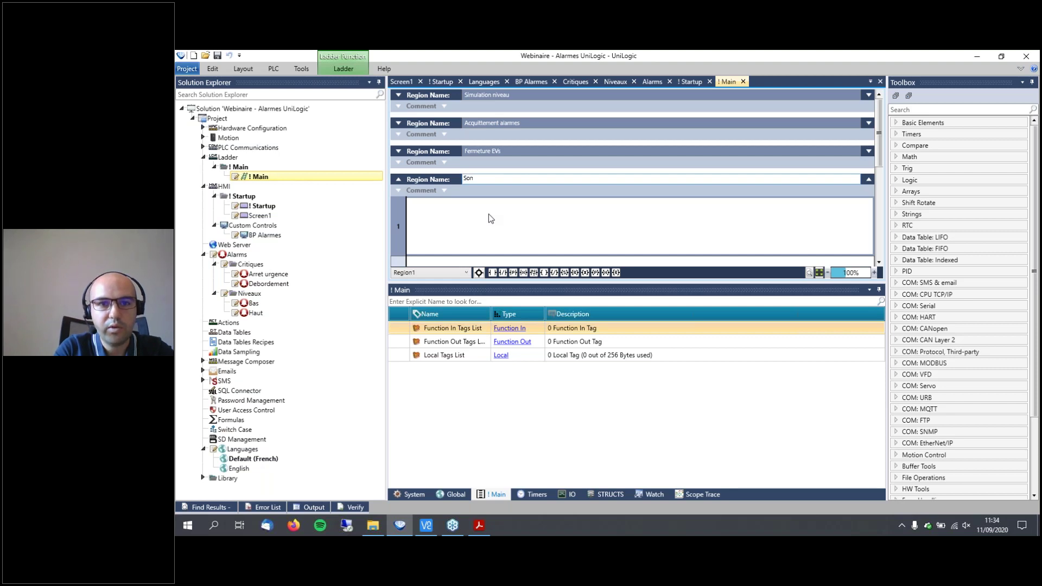
left_click(772, 209)
Place a positive transition contact linked to Alarme CR in the first rung of the Son region.
left_click(923, 123)
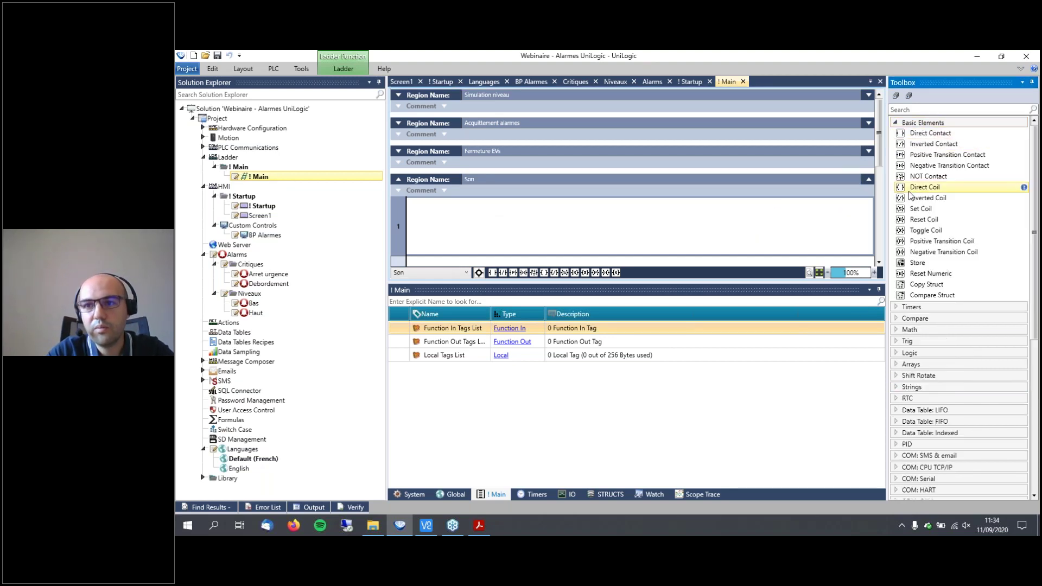
left_click_drag(947, 155, 408, 240)
type("a")
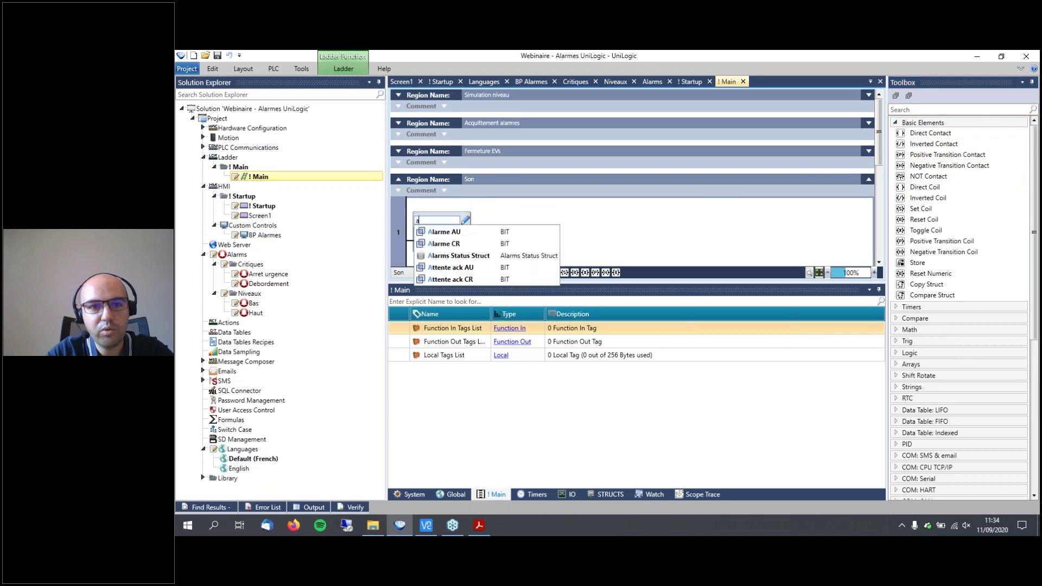
left_click(447, 245)
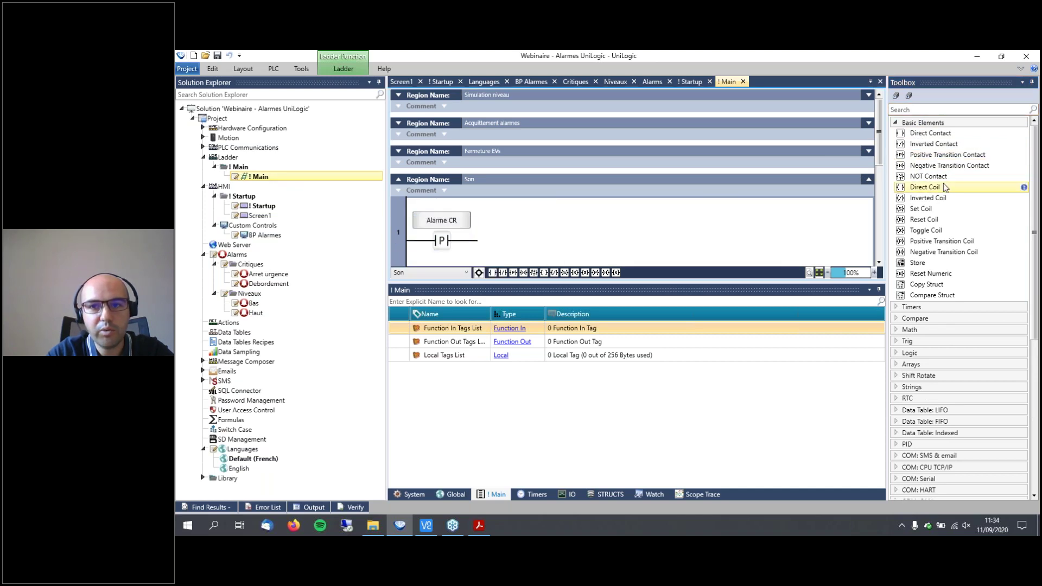
Add a set coil after the Alarme CR contact and link it to a new global BIT tag "Son alarme CR".
left_click_drag(915, 208, 513, 241)
left_click_drag(552, 284, 551, 389)
double_click(541, 228)
type("Son")
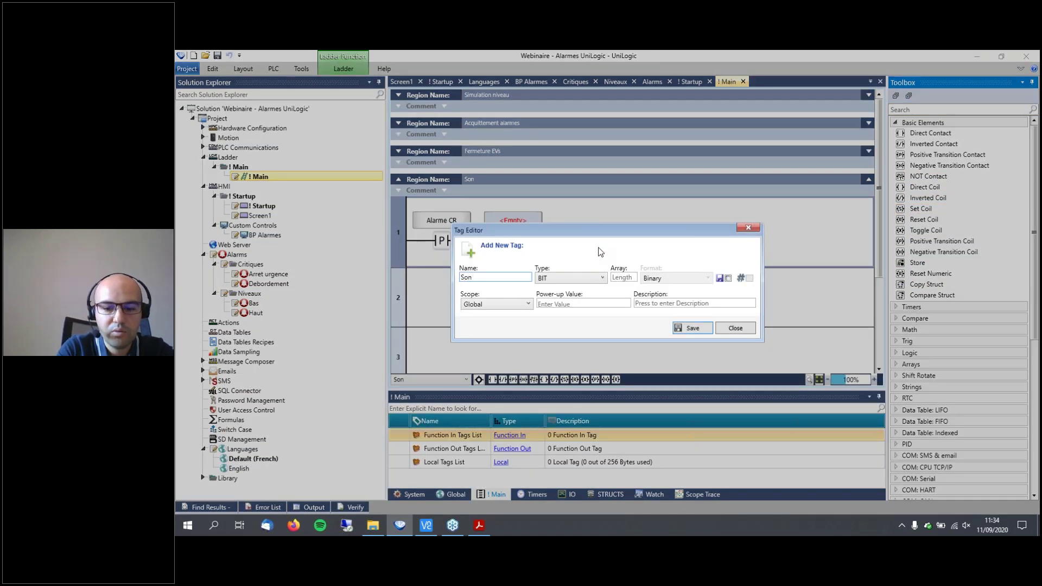
type(" alarme")
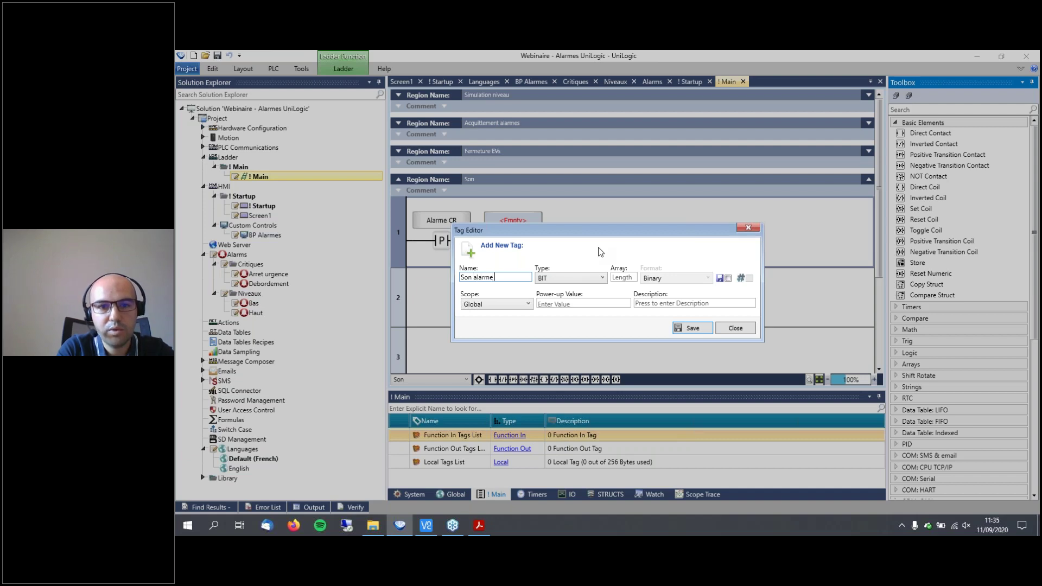
type(" CR")
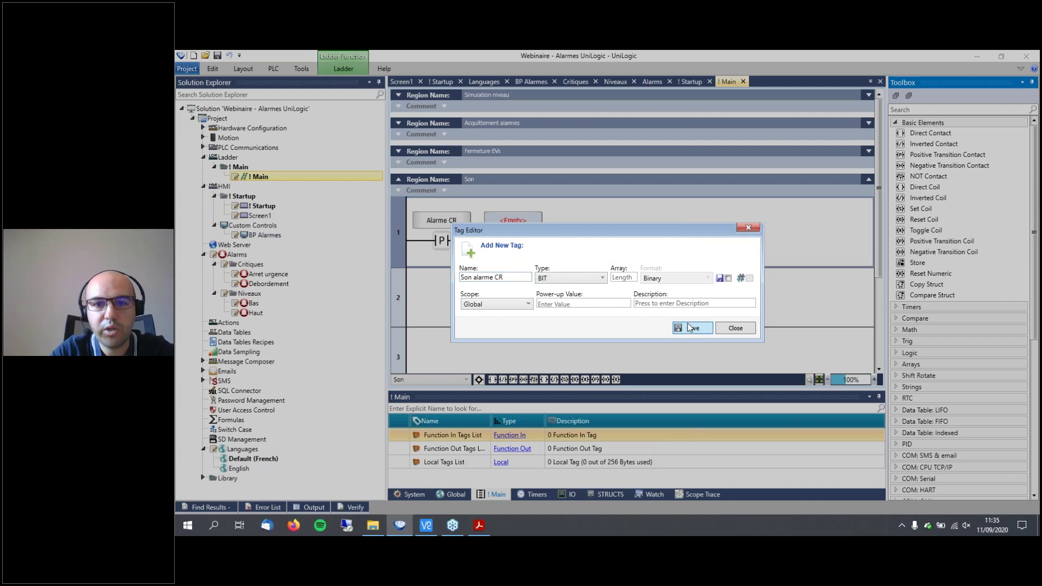
left_click(689, 328)
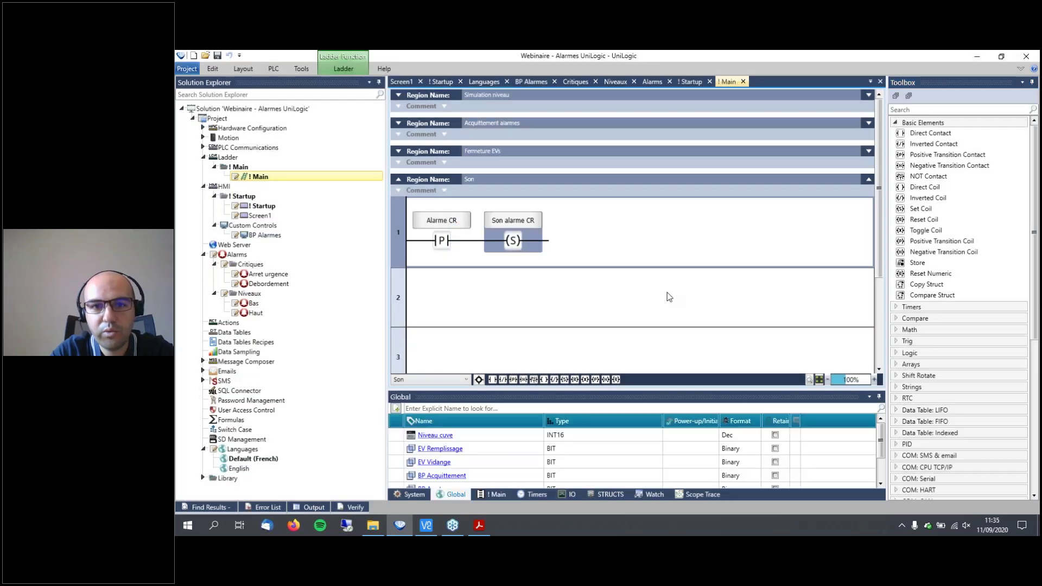
Add a new action to the project's Actions and set its event trigger to the "Son alarme CR" bit.
left_click(204, 158)
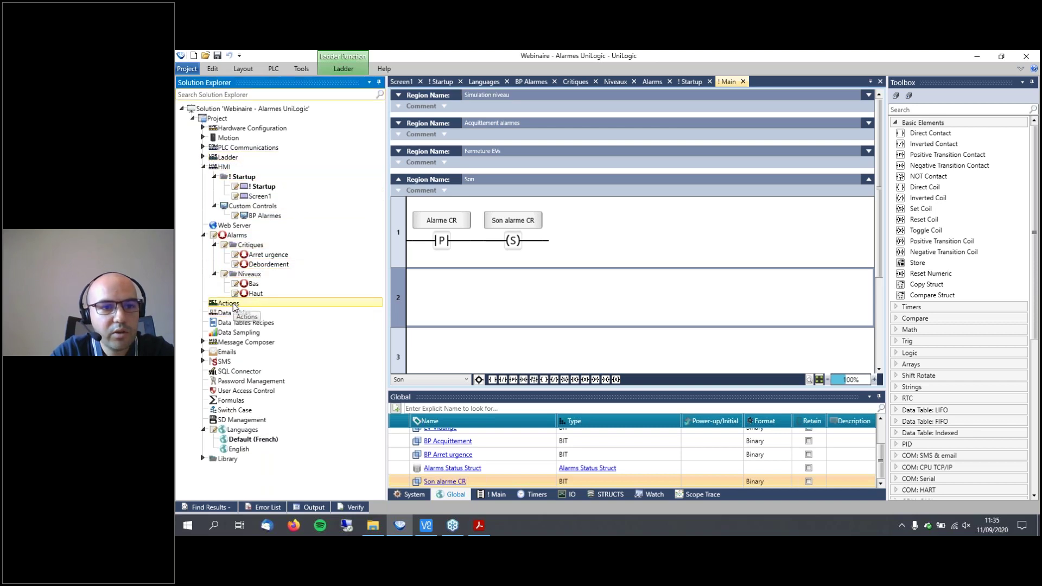
double_click(324, 305)
left_click(434, 108)
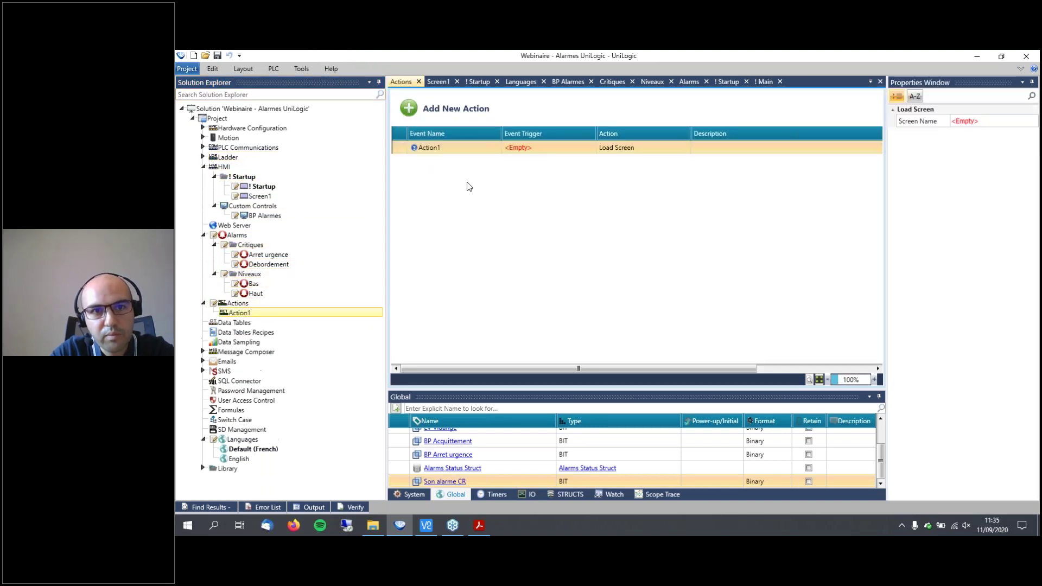
left_click(540, 147)
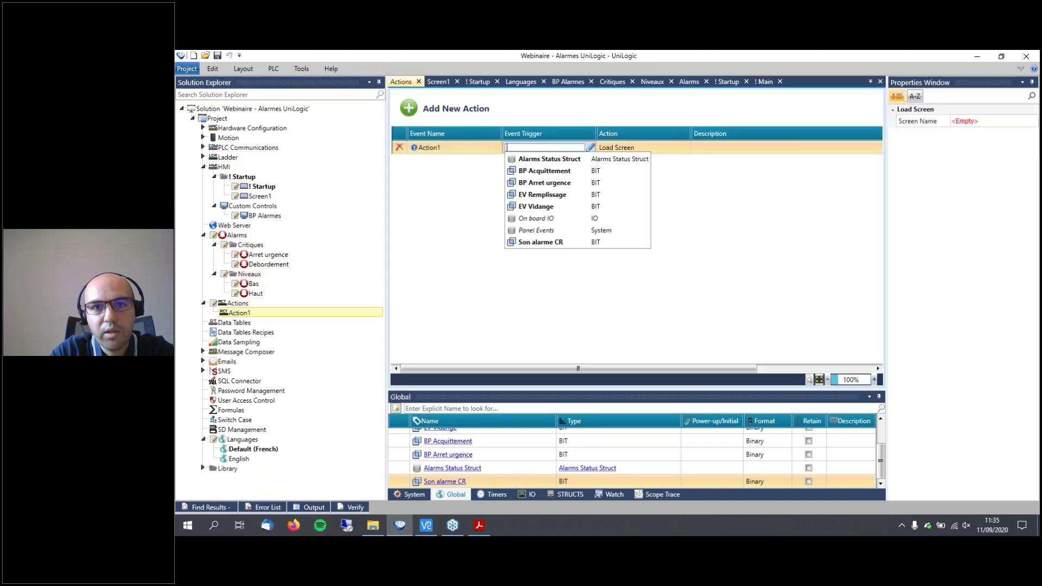
left_click(556, 244)
Examine the action types available for the new action and the Screen Name property of its Load Screen type.
left_click(654, 150)
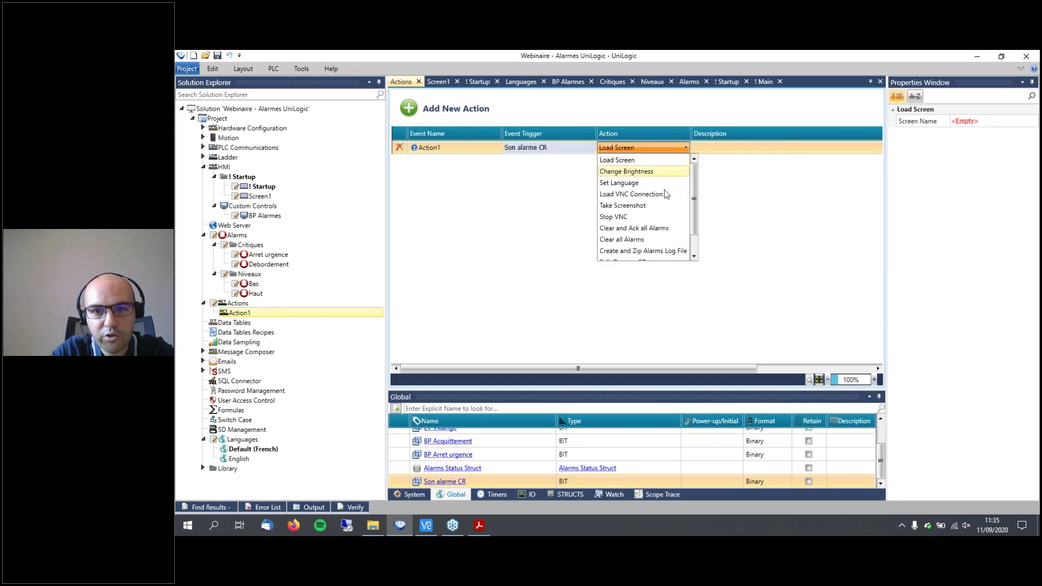
left_click_drag(694, 171, 695, 193)
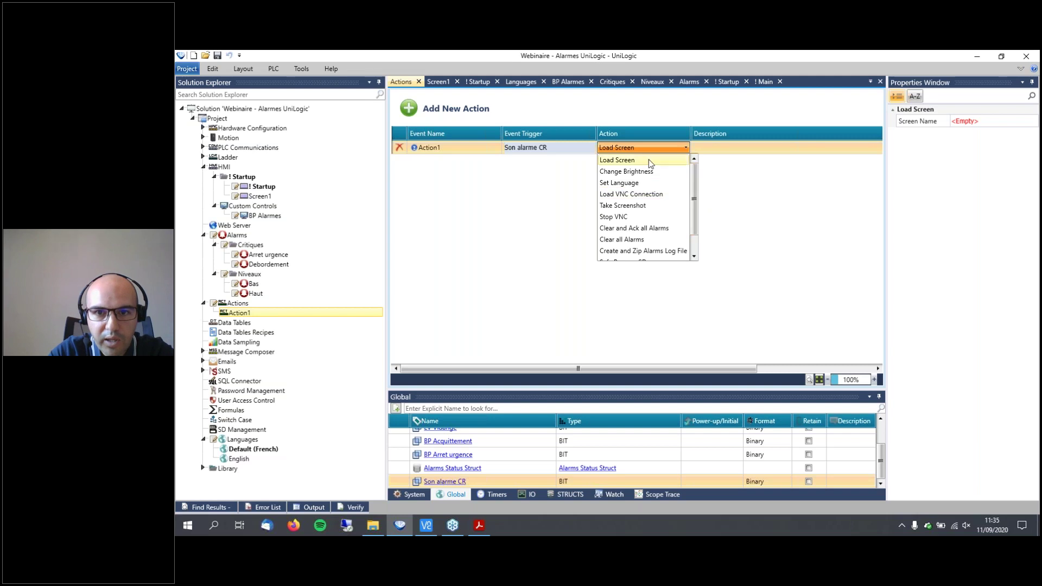
left_click_drag(694, 224, 697, 239)
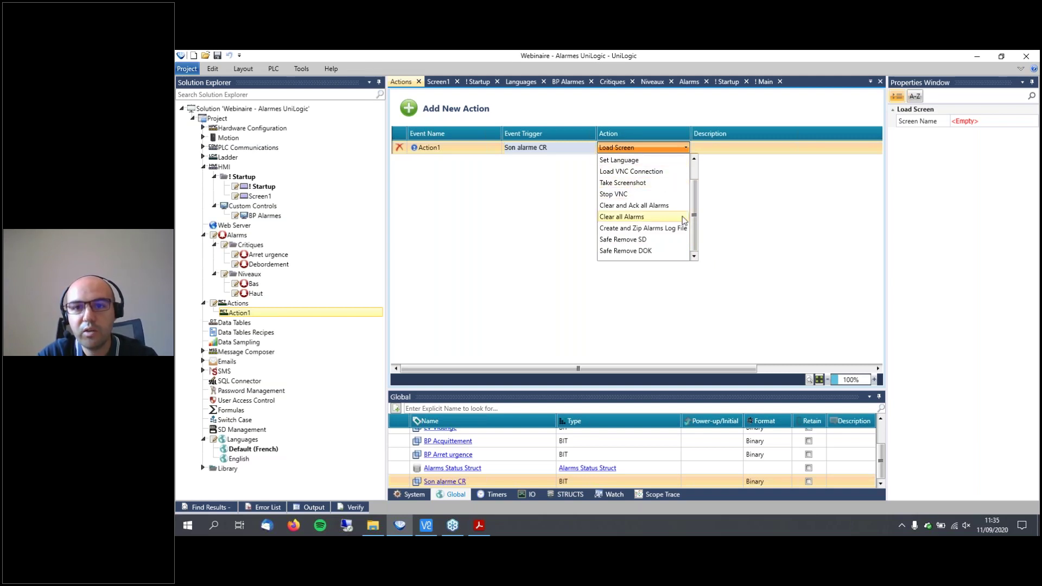
scroll(689, 169, "up", 1)
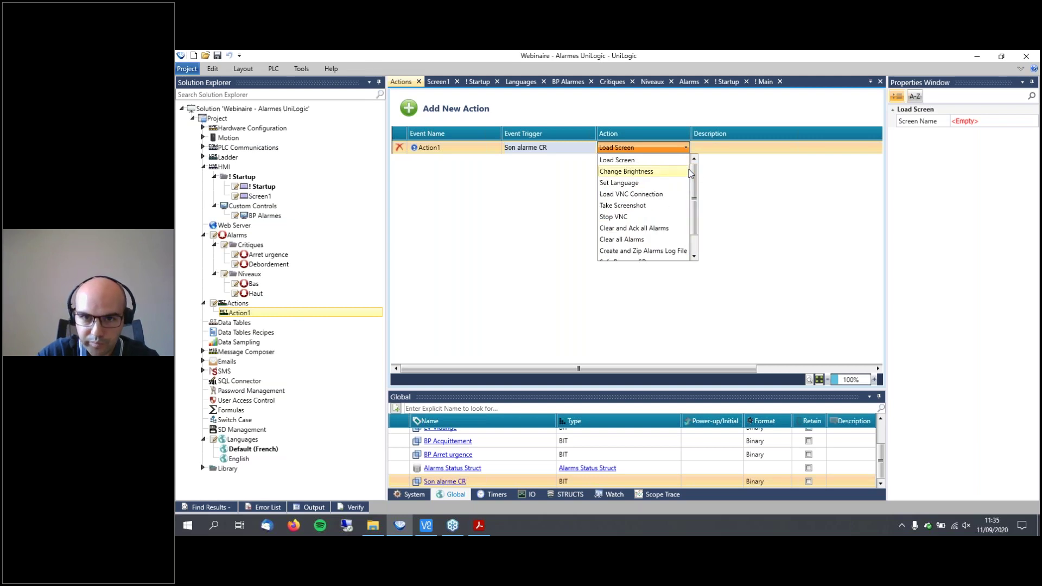
left_click(636, 147)
left_click(636, 147)
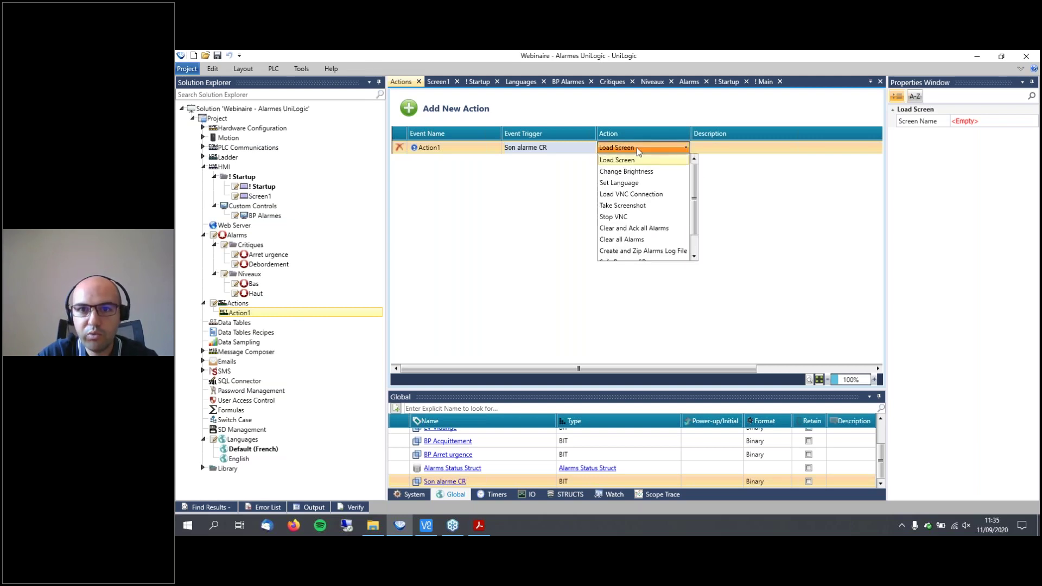
left_click(796, 214)
left_click(977, 121)
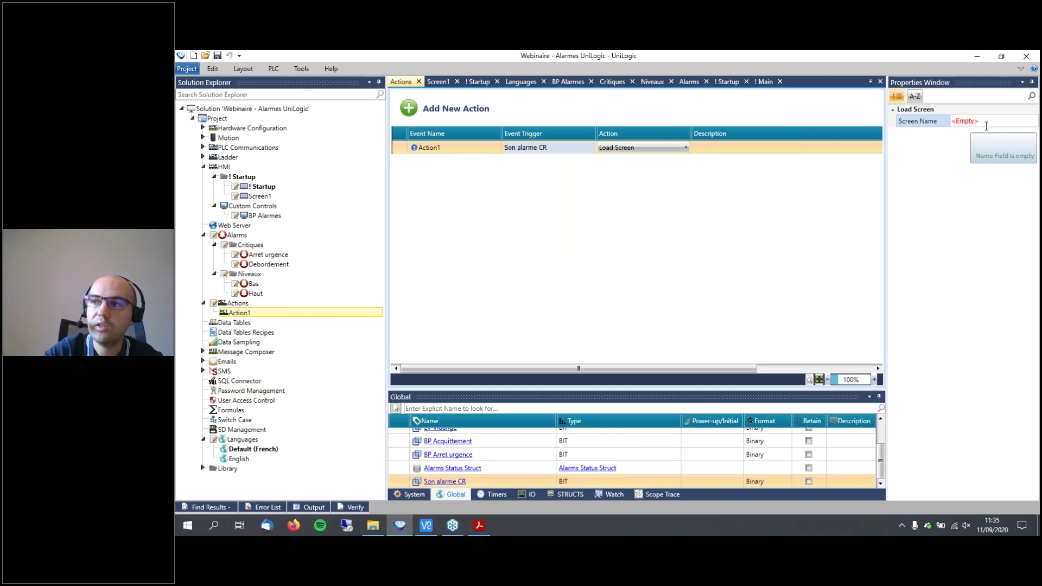
left_click(638, 150)
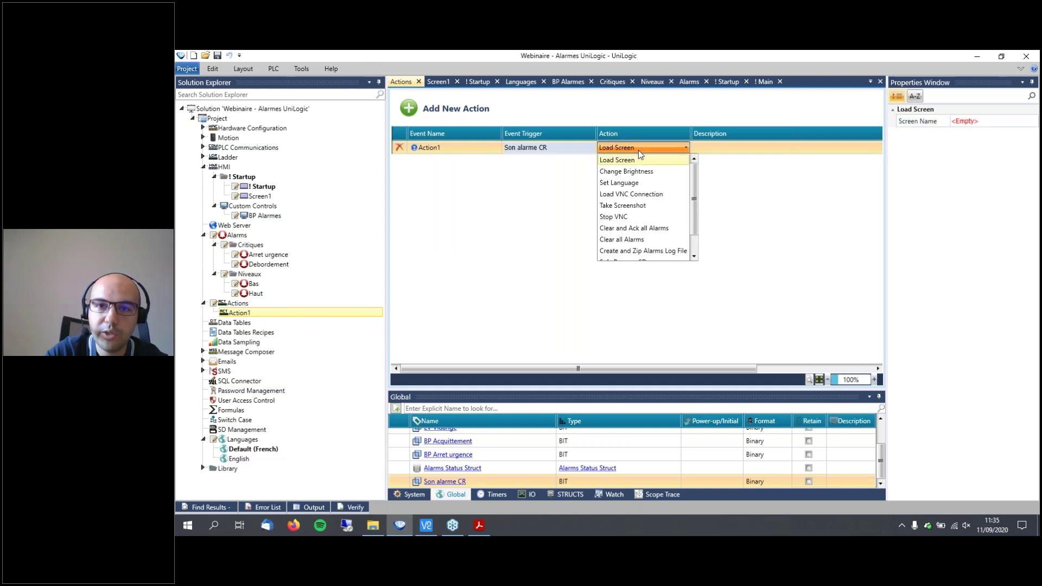
left_click(729, 228)
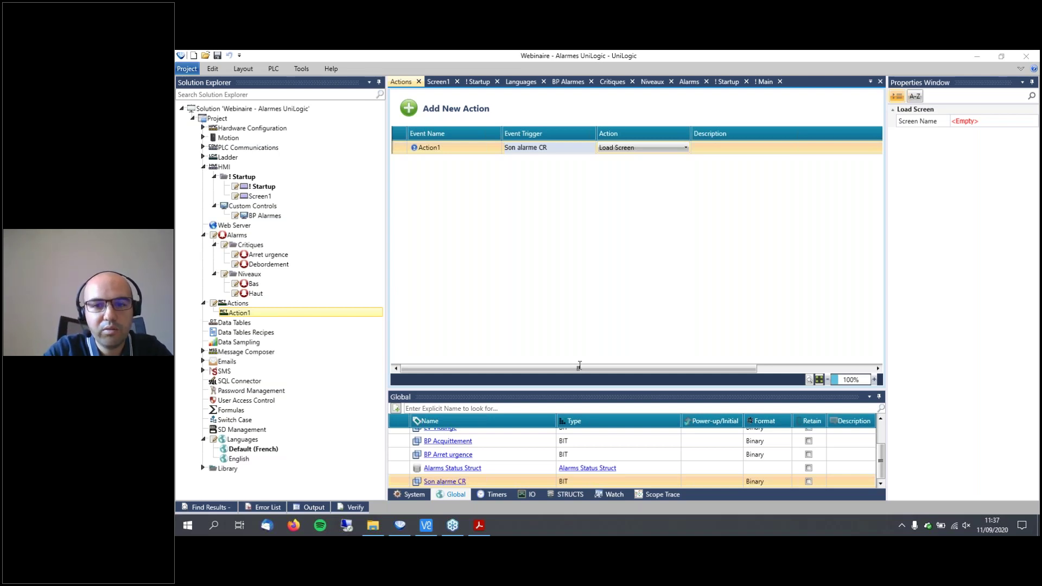
Switch to the webinar presentation PDF in Adobe Acrobat Reader.
left_click(480, 526)
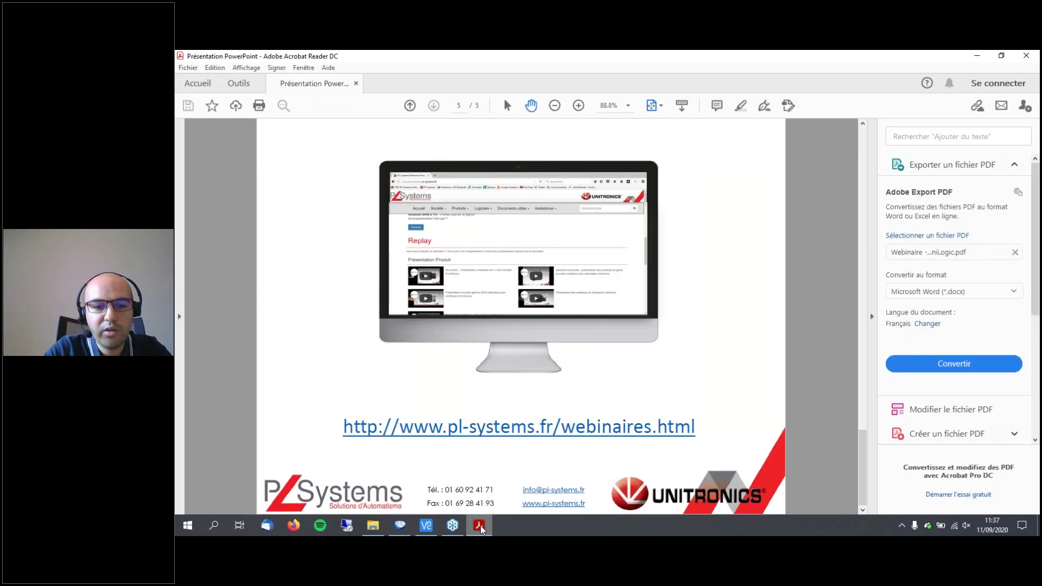